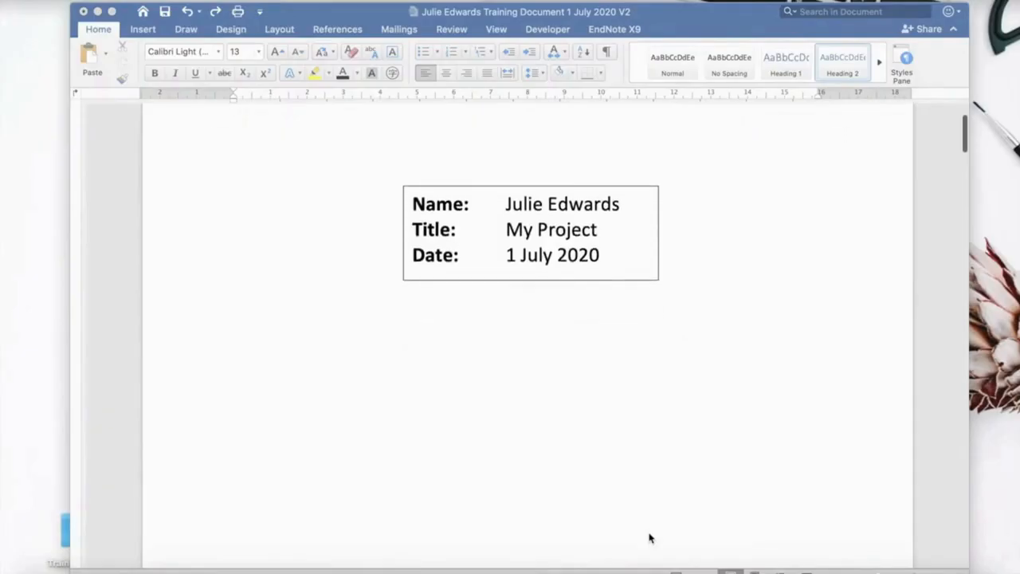
Insert the picture German Shepherd.png from the Training Images folder on the blank line below the German Shepherd paragraph.
scroll(650, 539, "down", 15)
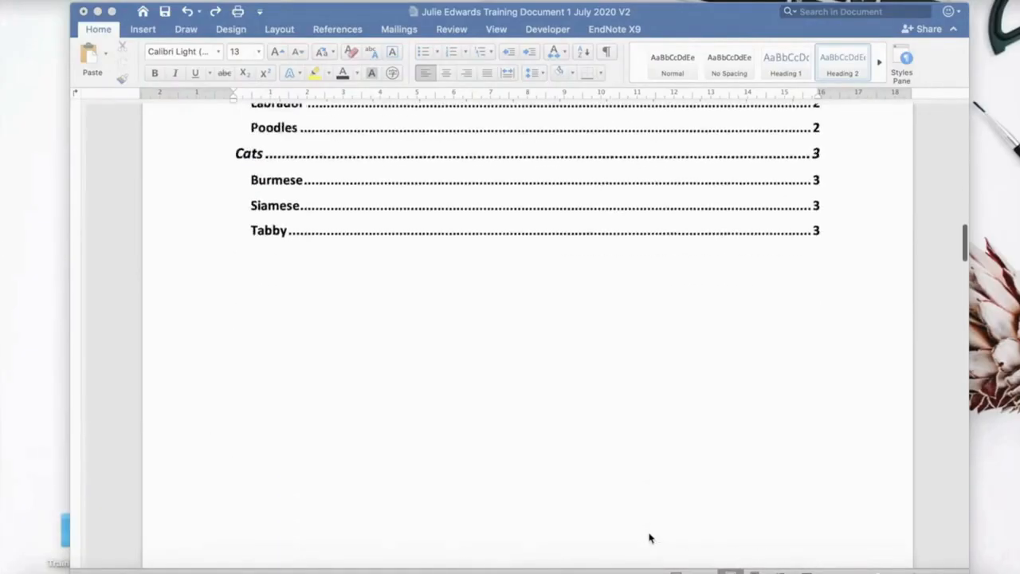
scroll(650, 539, "down", 3)
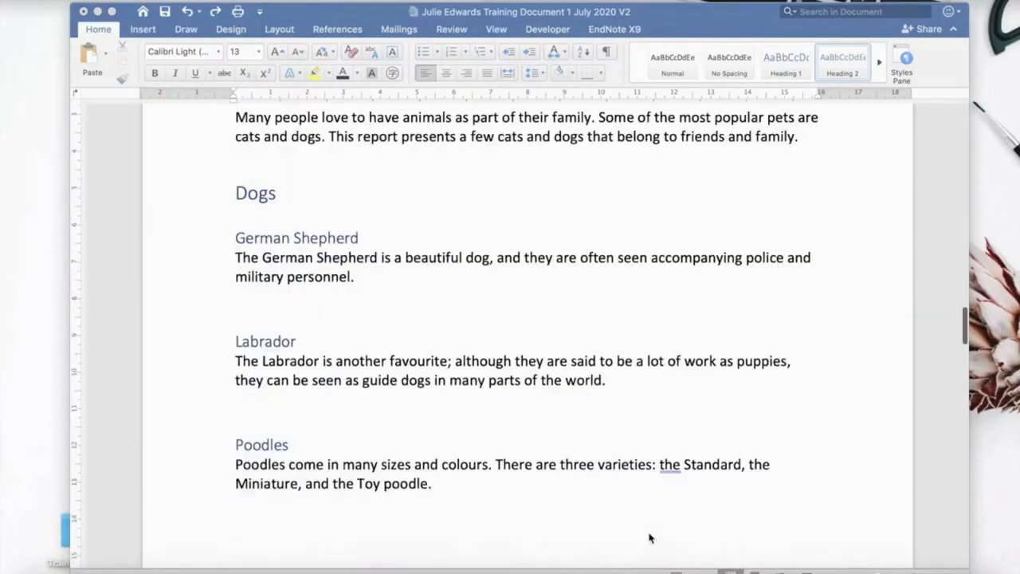
left_click(260, 309)
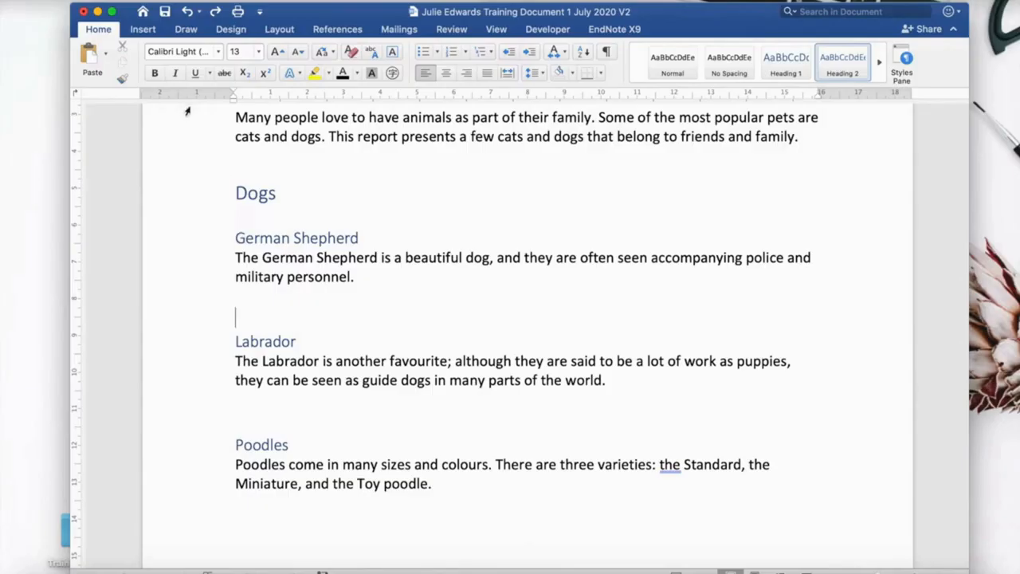
left_click(144, 31)
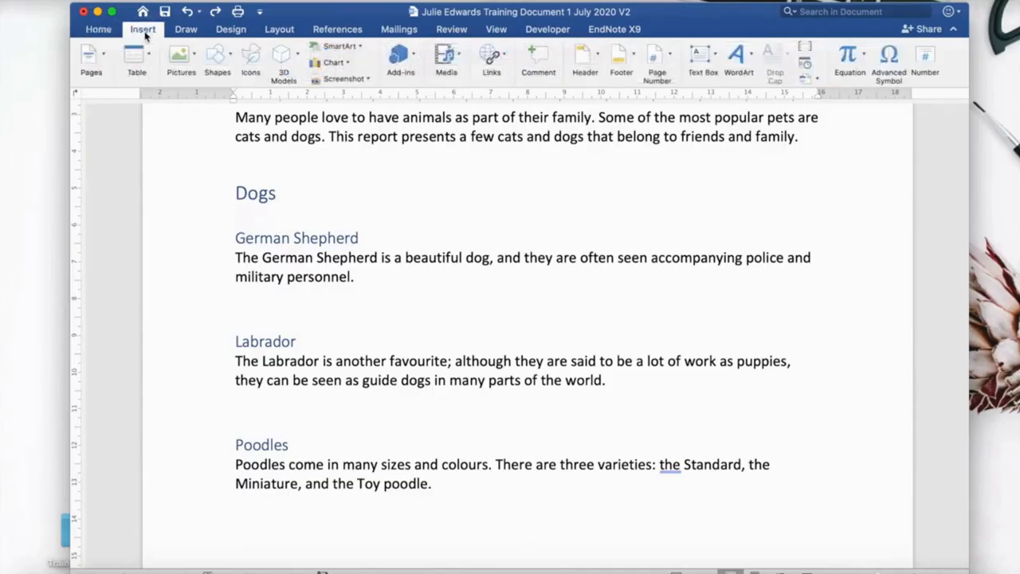
left_click(195, 55)
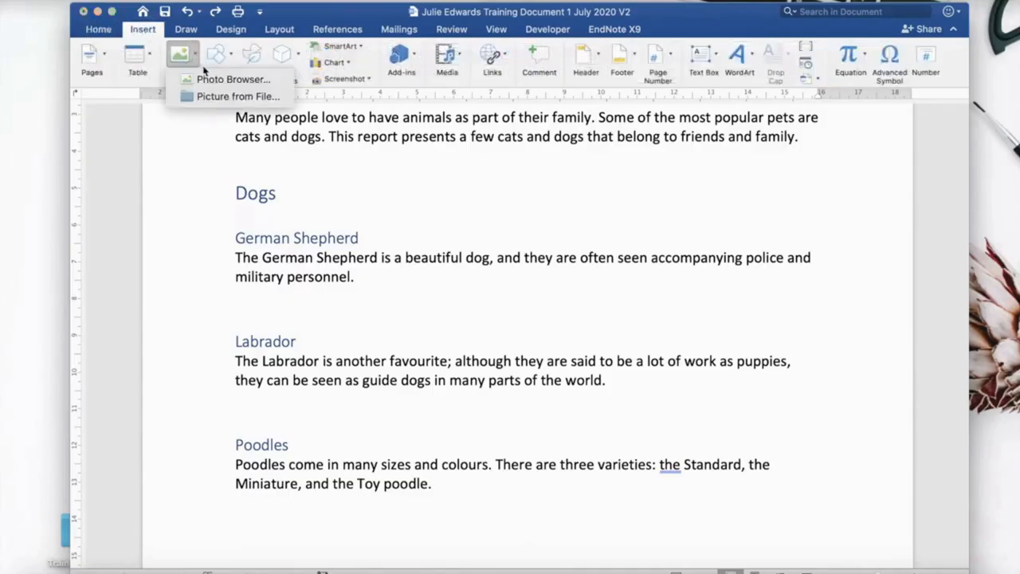
left_click(216, 96)
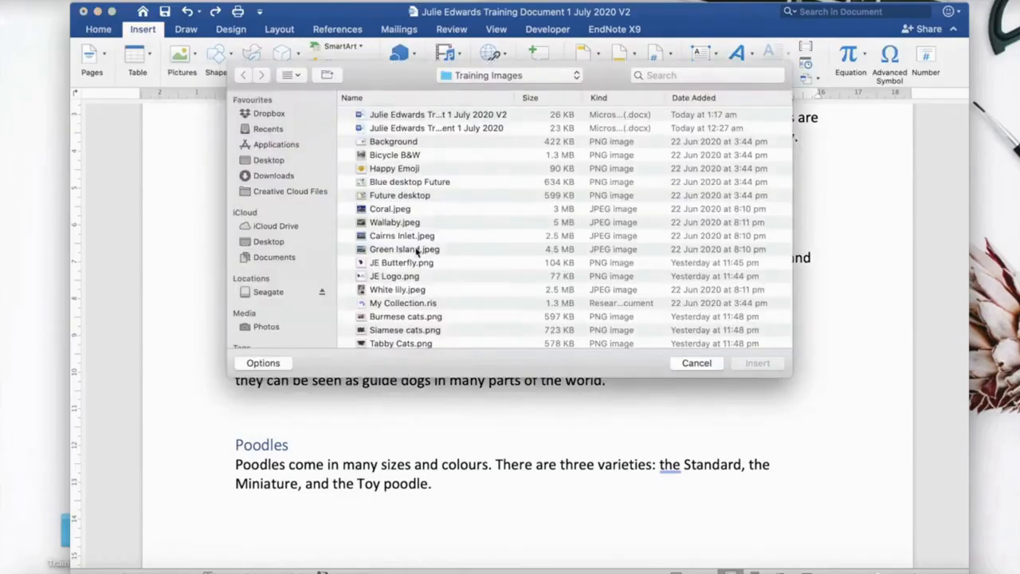
scroll(416, 252, "down", 5)
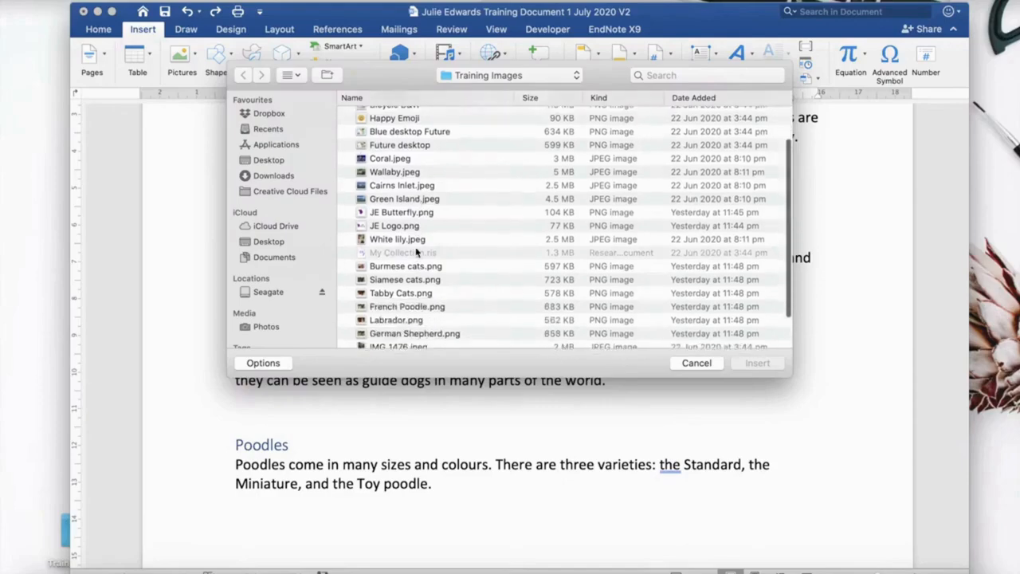
left_click(411, 294)
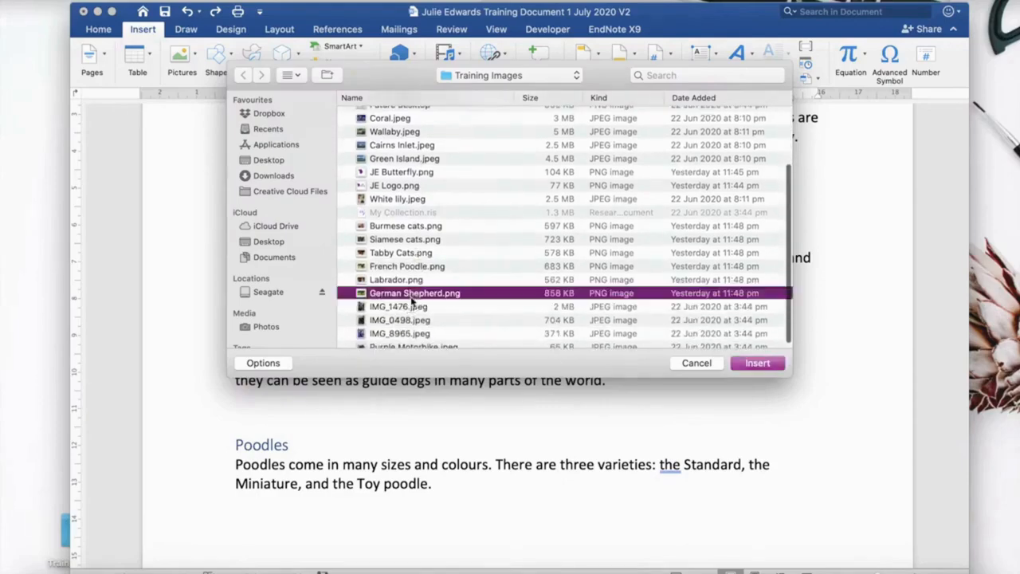
left_click(756, 363)
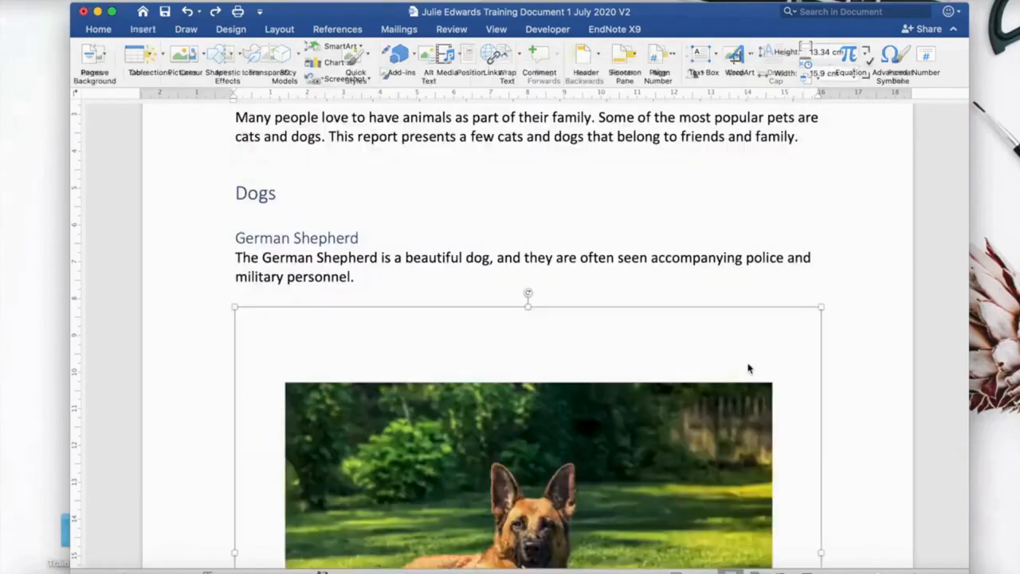
Shrink the German Shepherd picture proportionally to about 5.45 cm high and 6.5 cm wide.
scroll(699, 353, "down", 3)
scroll(699, 354, "down", 4)
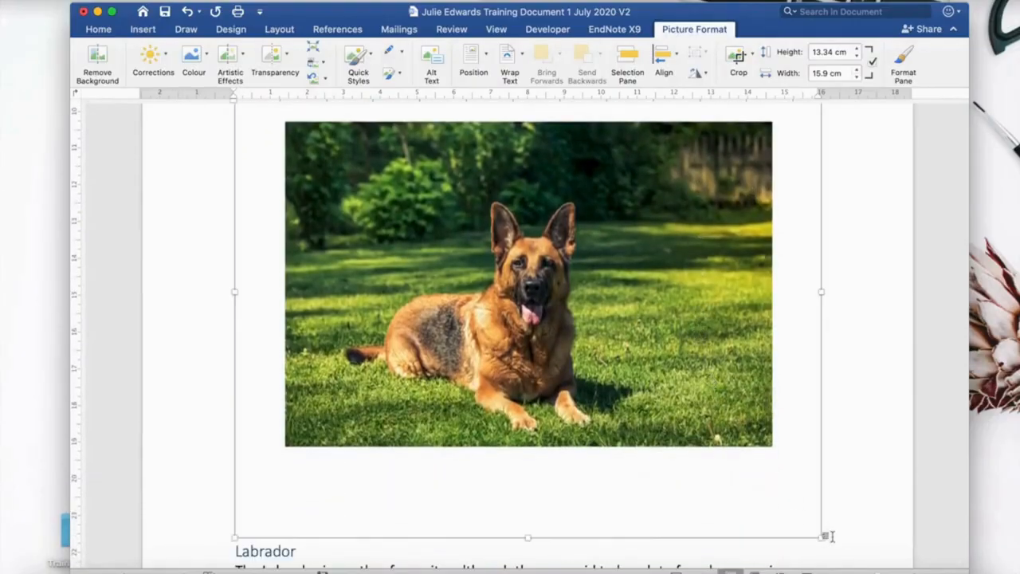
left_click_drag(822, 539, 385, 247)
left_click(558, 266)
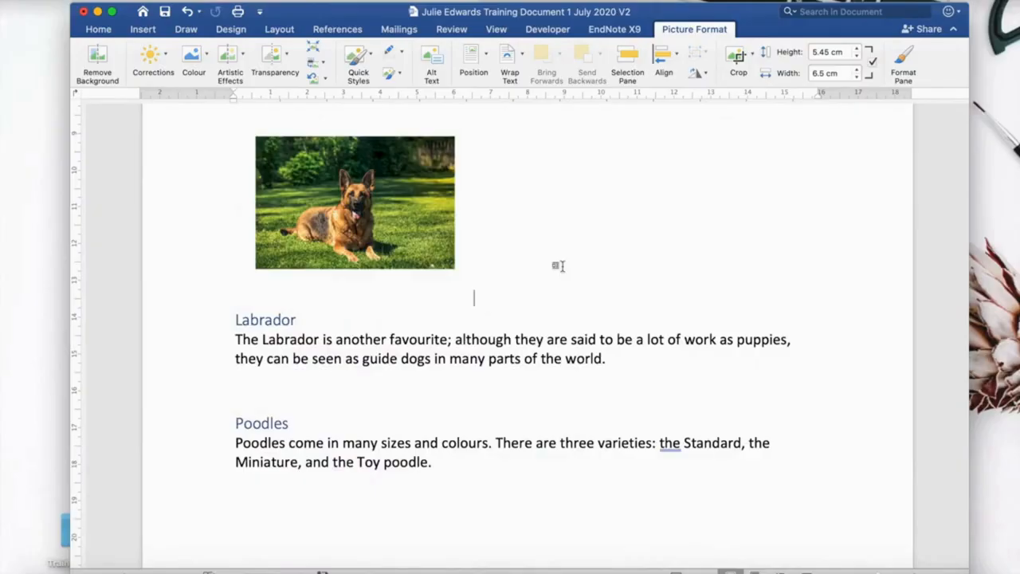
Insert the picture Labrador.png from the Training Images folder on the blank line below the Labrador paragraph.
left_click(279, 388)
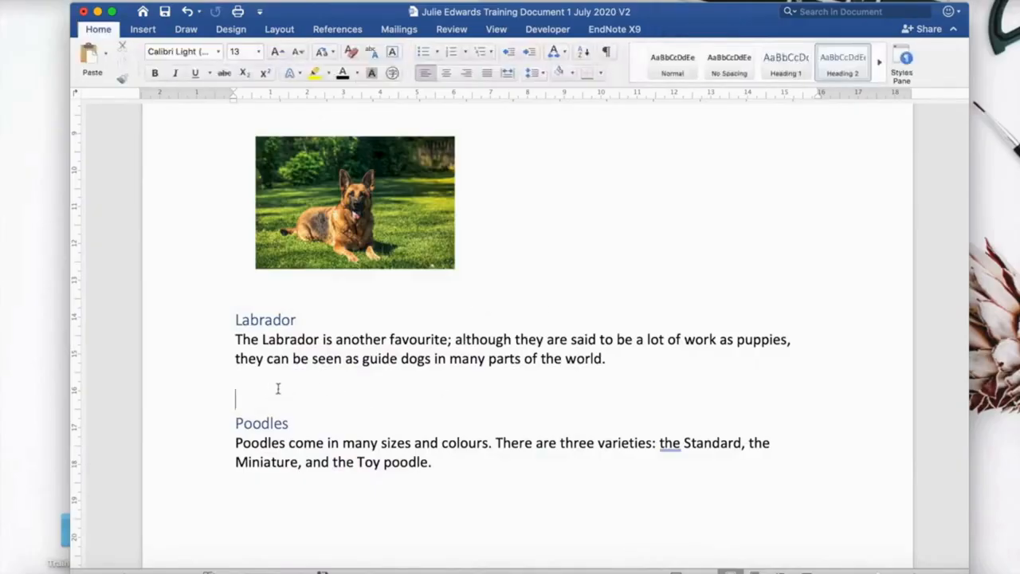
left_click(196, 0)
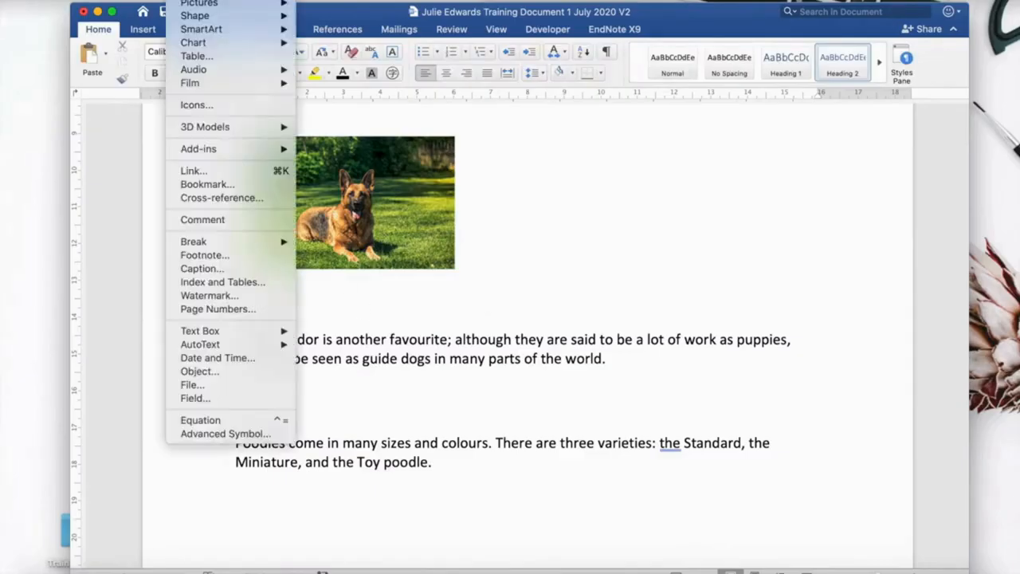
mouse_move(188, 4)
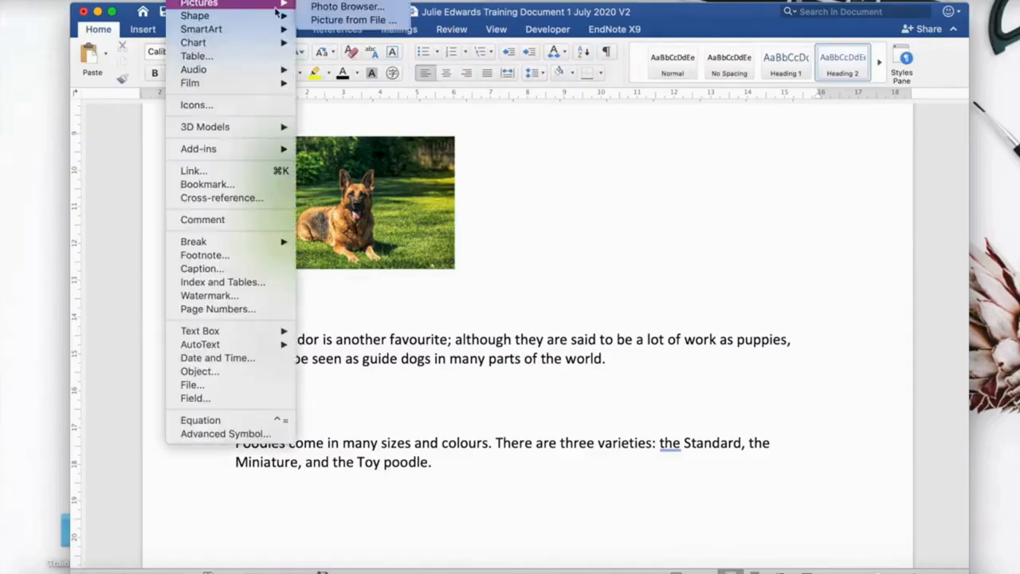
left_click(322, 21)
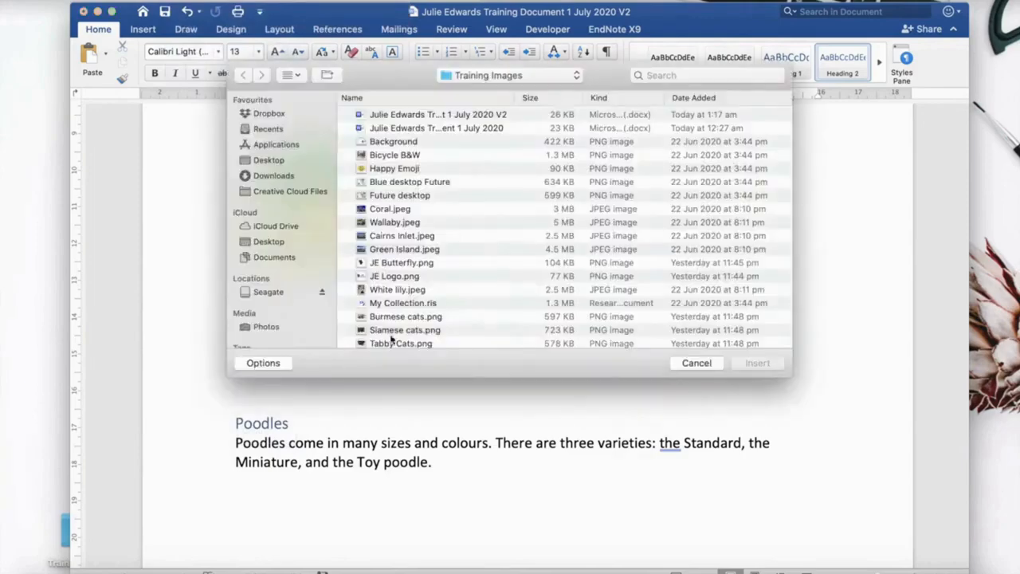
scroll(394, 287, "down", 5)
left_click(397, 274)
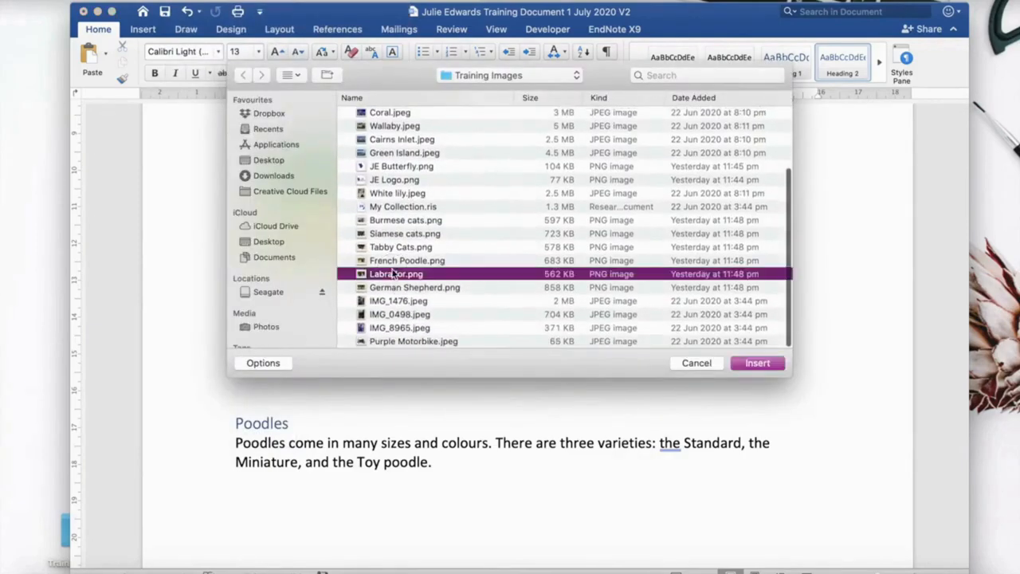
left_click(757, 363)
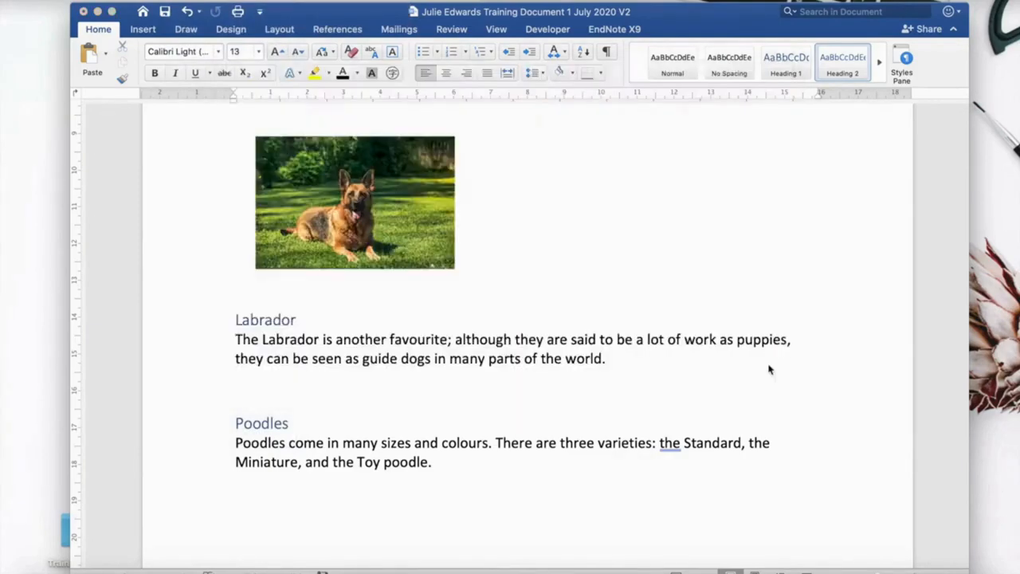
Shrink the Labrador picture proportionally to about 5.45 cm high and 6.5 cm wide.
scroll(708, 311, "down", 10)
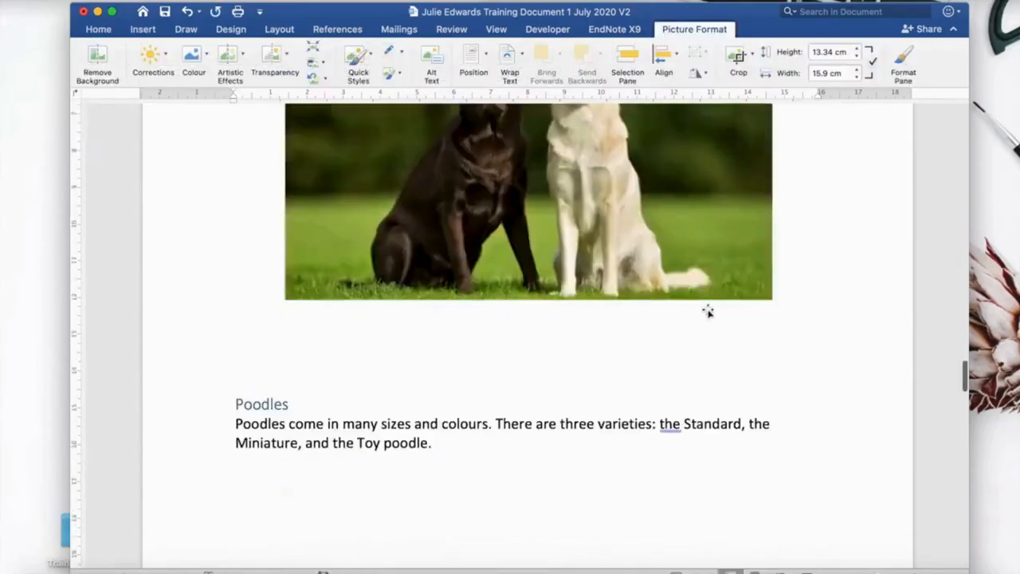
scroll(743, 338, "up", 3)
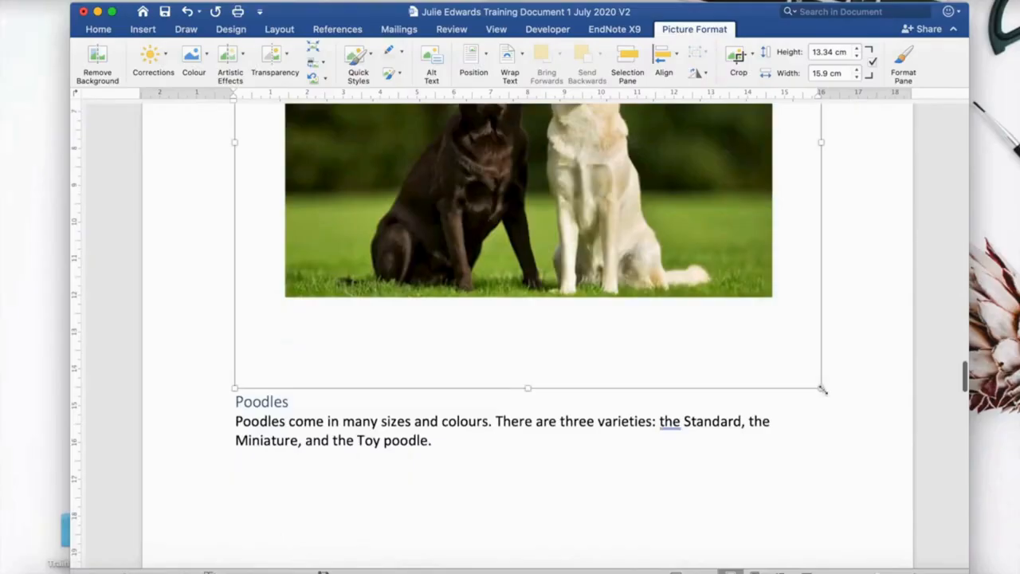
left_click_drag(821, 388, 474, 287)
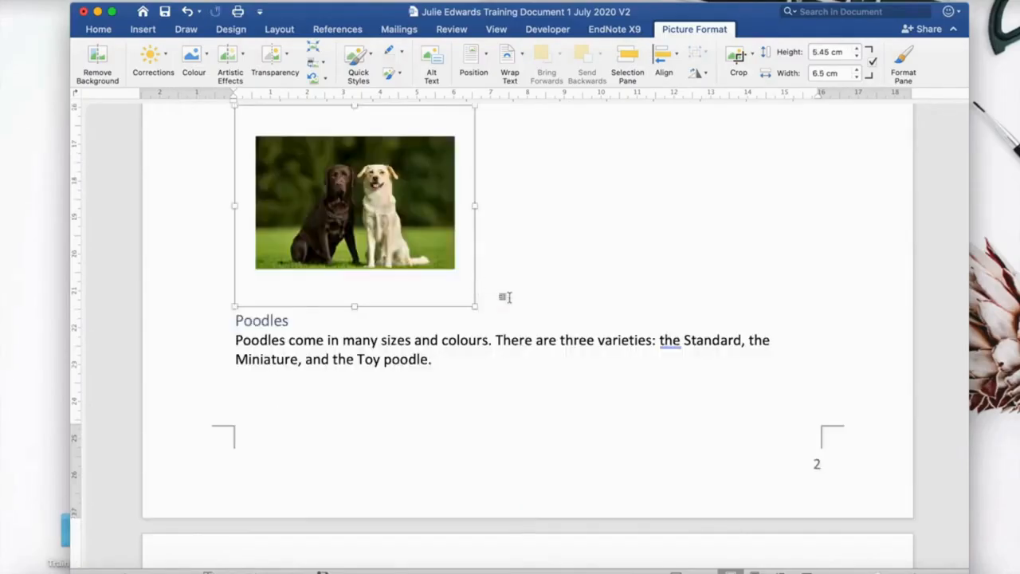
left_click(523, 334)
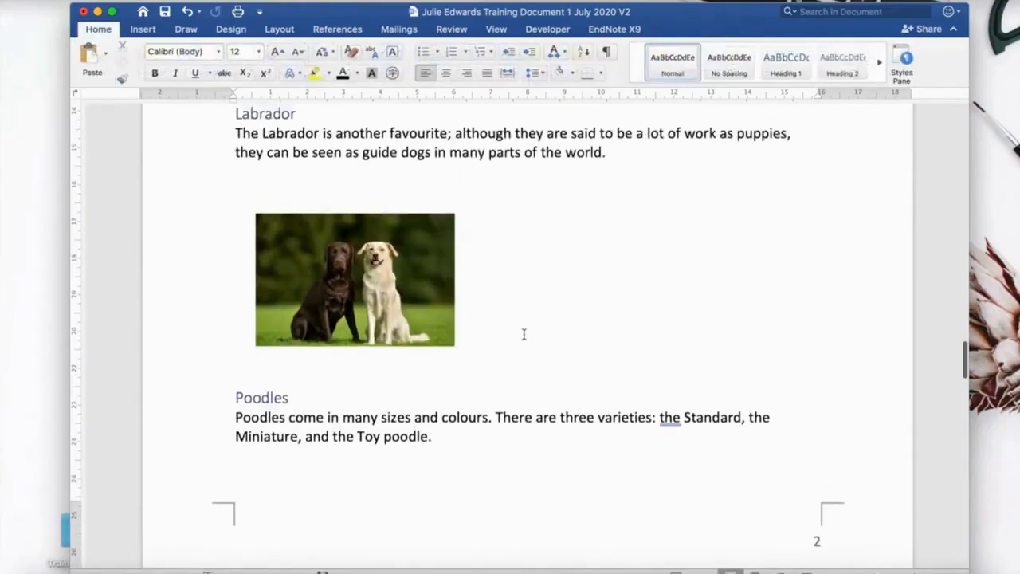
Insert a page break directly before the Poodles heading.
scroll(523, 334, "down", 3)
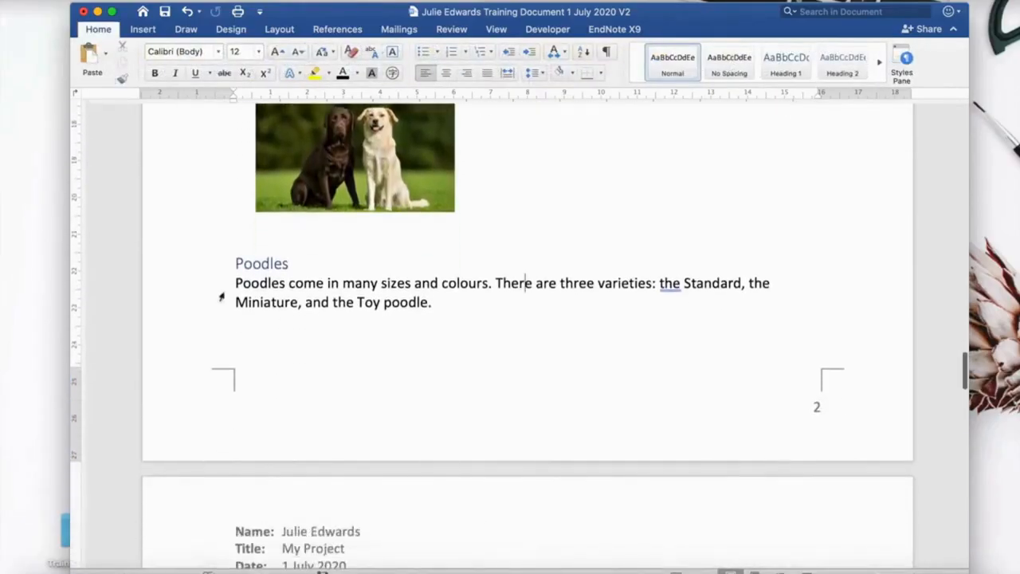
left_click(231, 264)
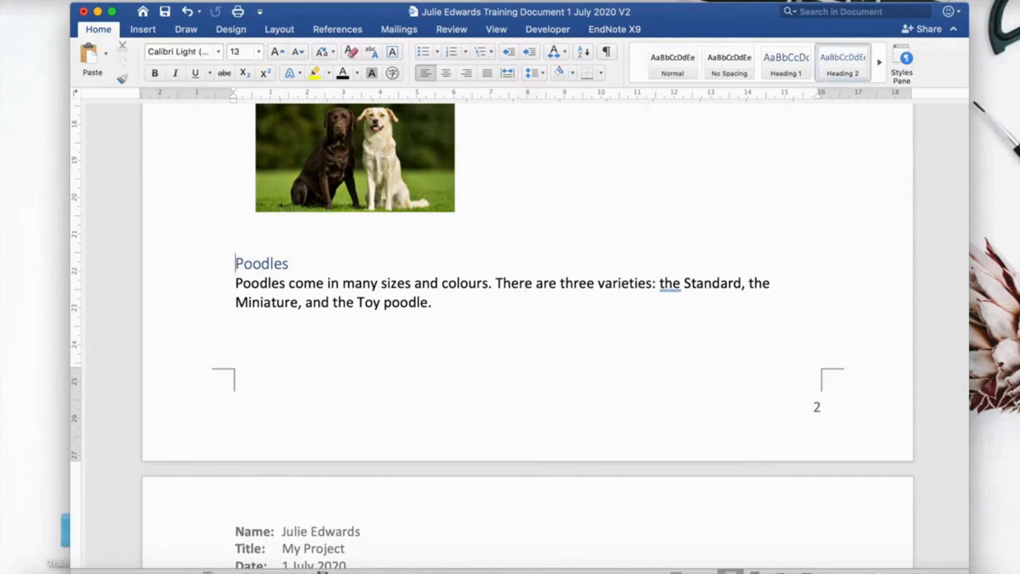
left_click(143, 30)
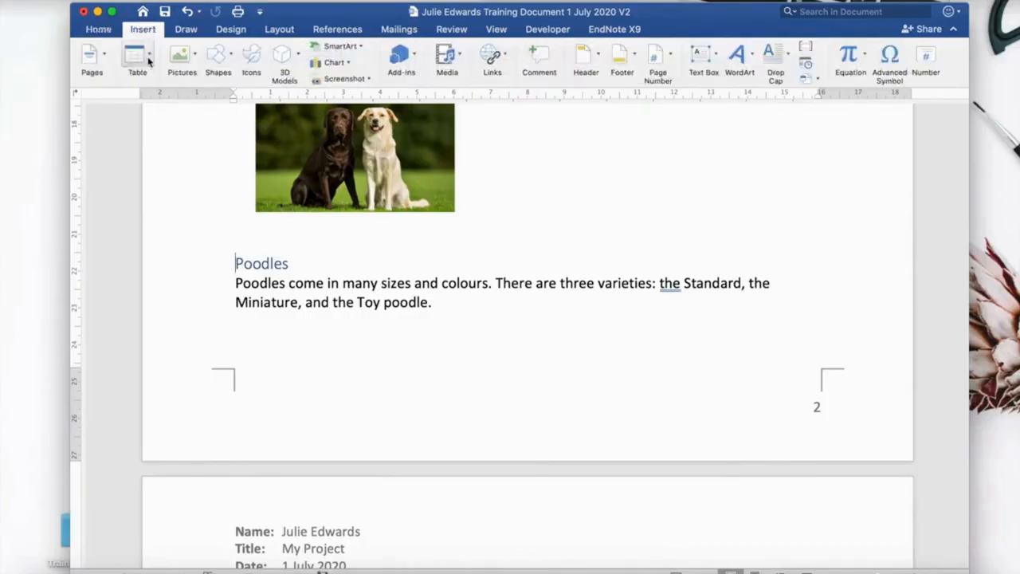
left_click(104, 60)
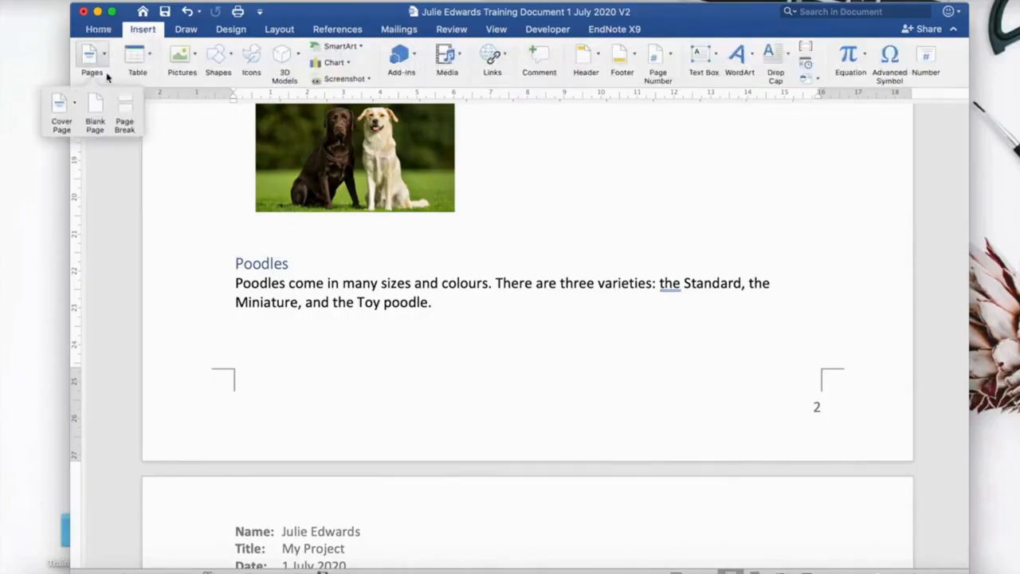
left_click(124, 110)
Insert the picture French Poodle.png from the Training Images folder below the Poodles paragraph.
scroll(468, 322, "down", 5)
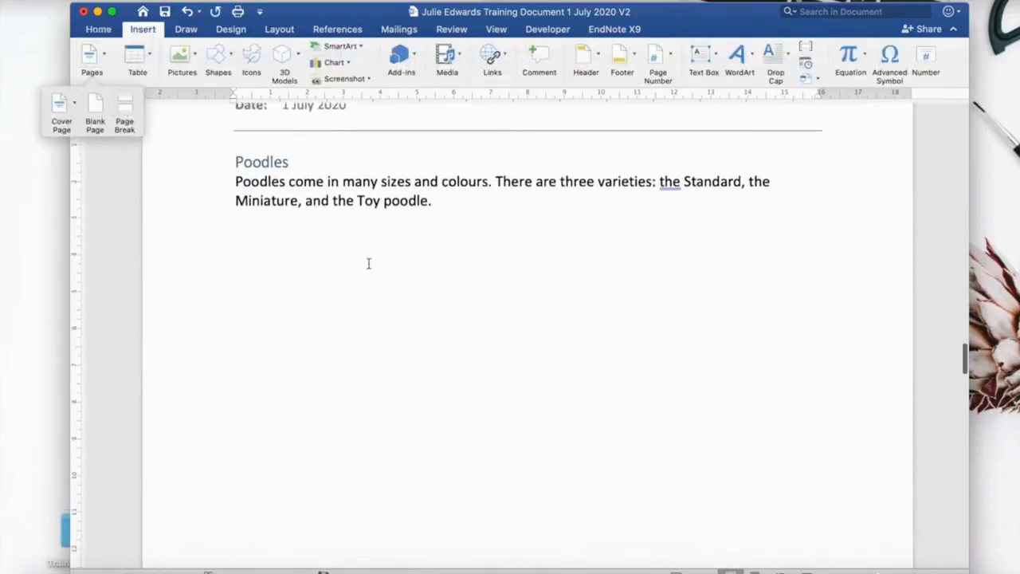
left_click(258, 248)
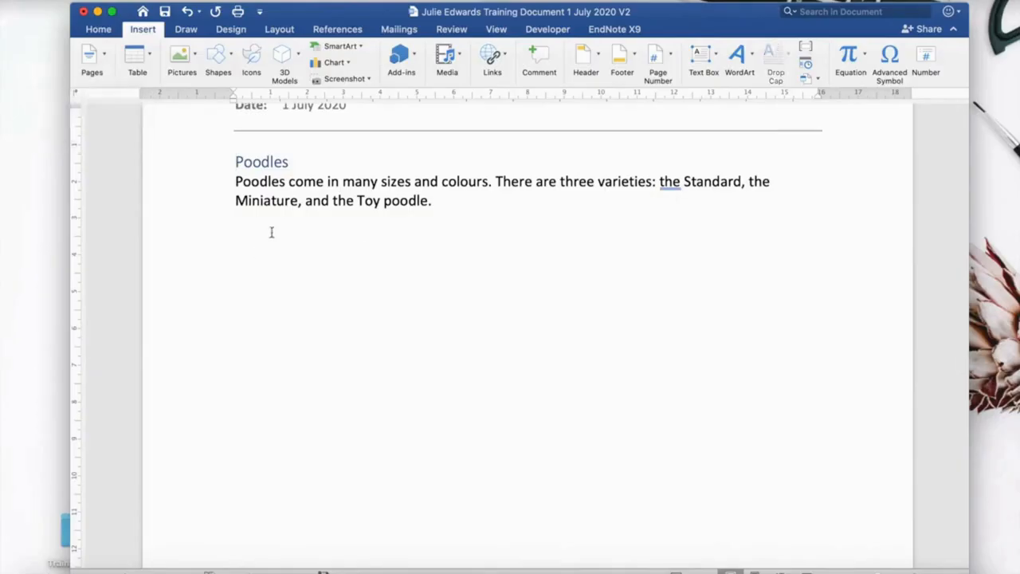
left_click(194, 61)
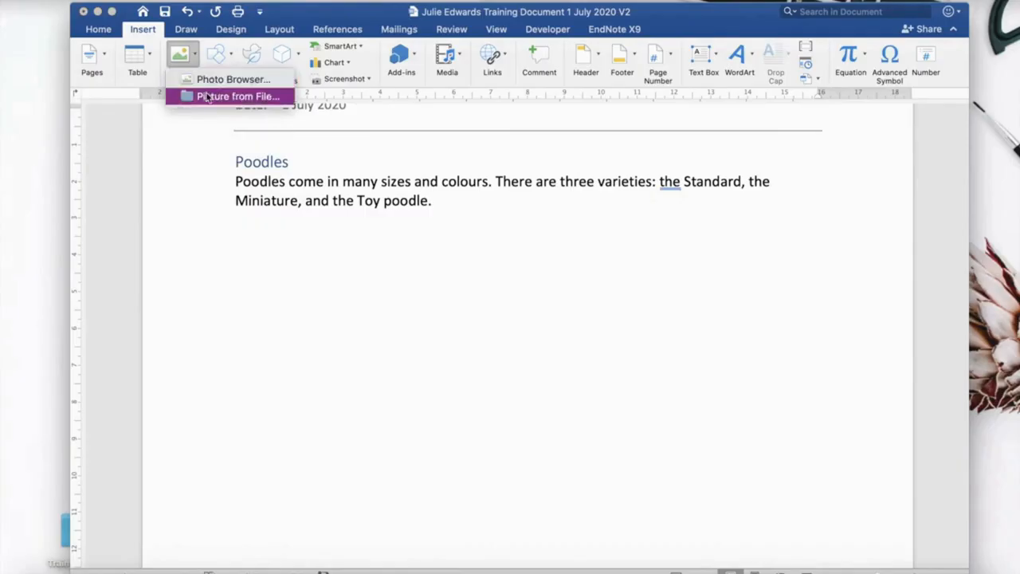
left_click(205, 97)
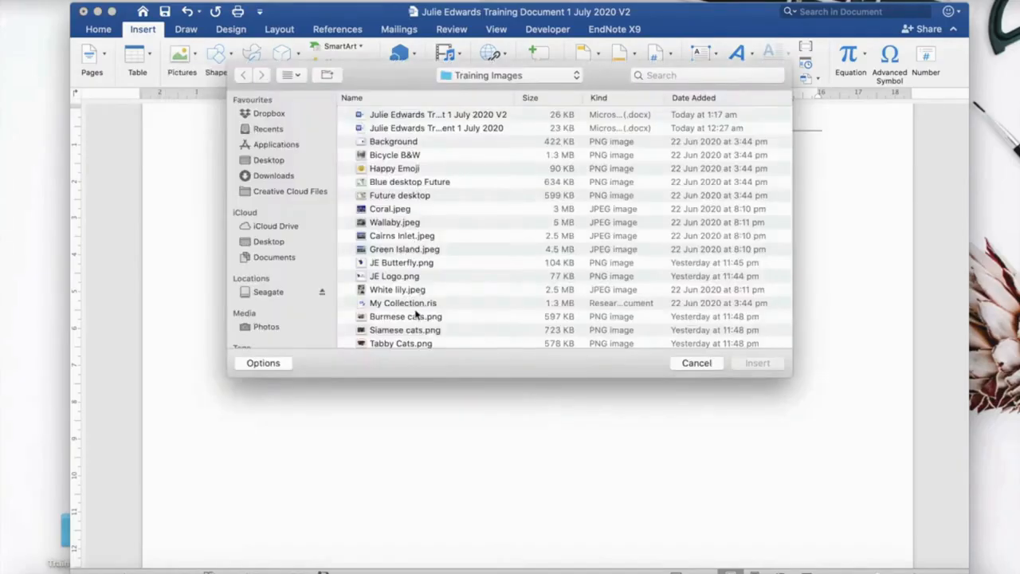
scroll(415, 315, "down", 5)
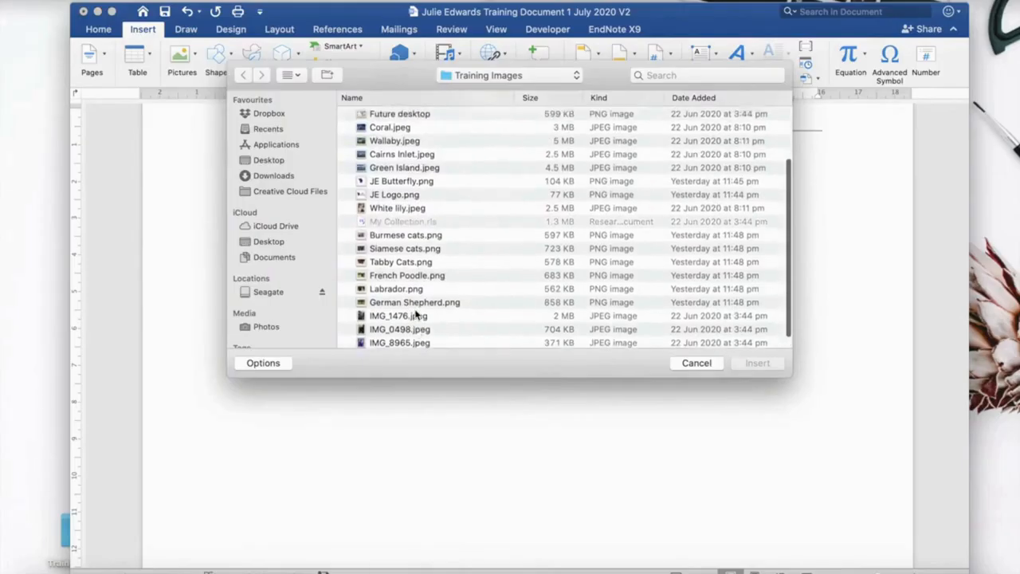
scroll(416, 315, "up", 5)
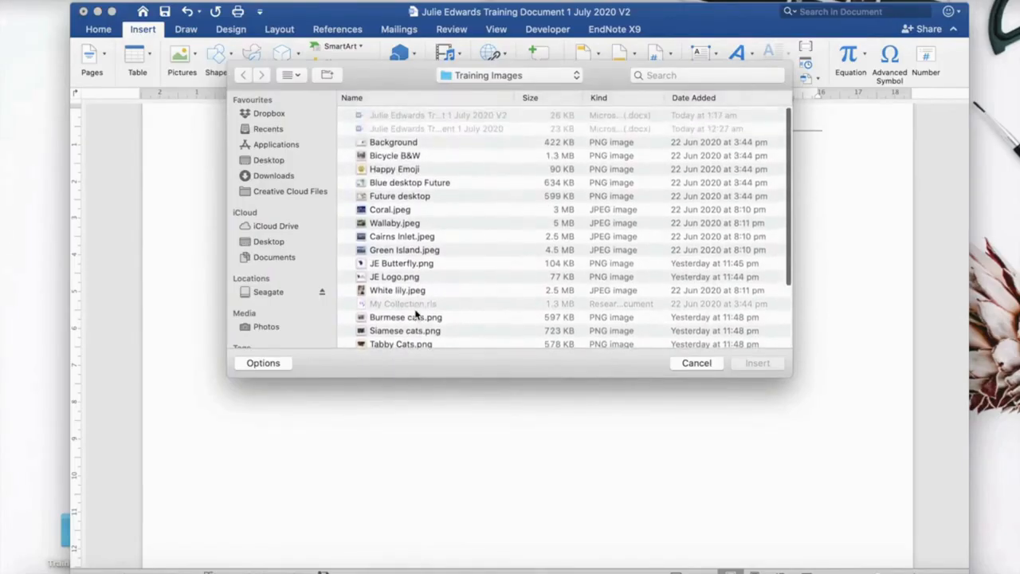
scroll(415, 314, "down", 2)
left_click(415, 323)
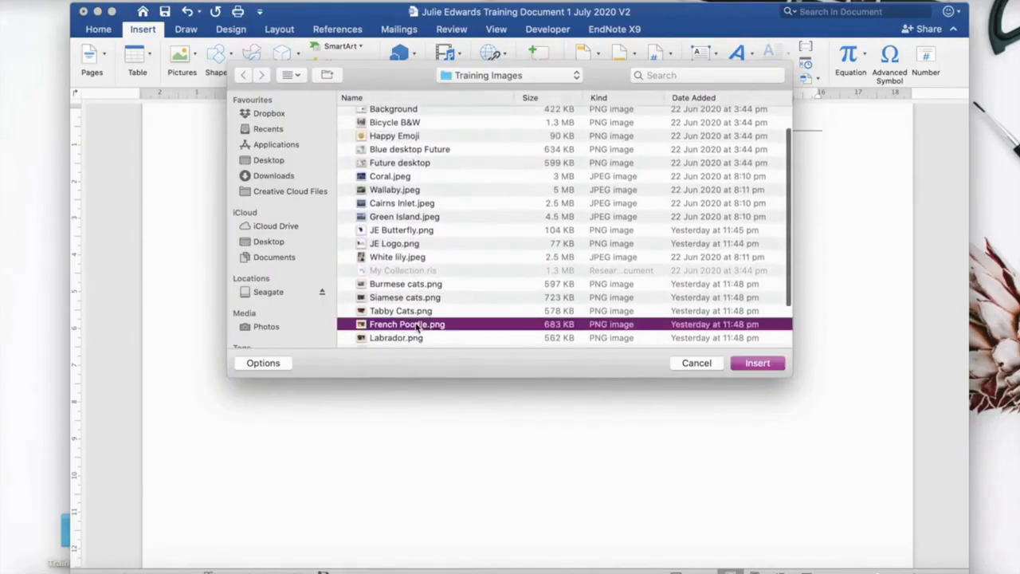
left_click(758, 362)
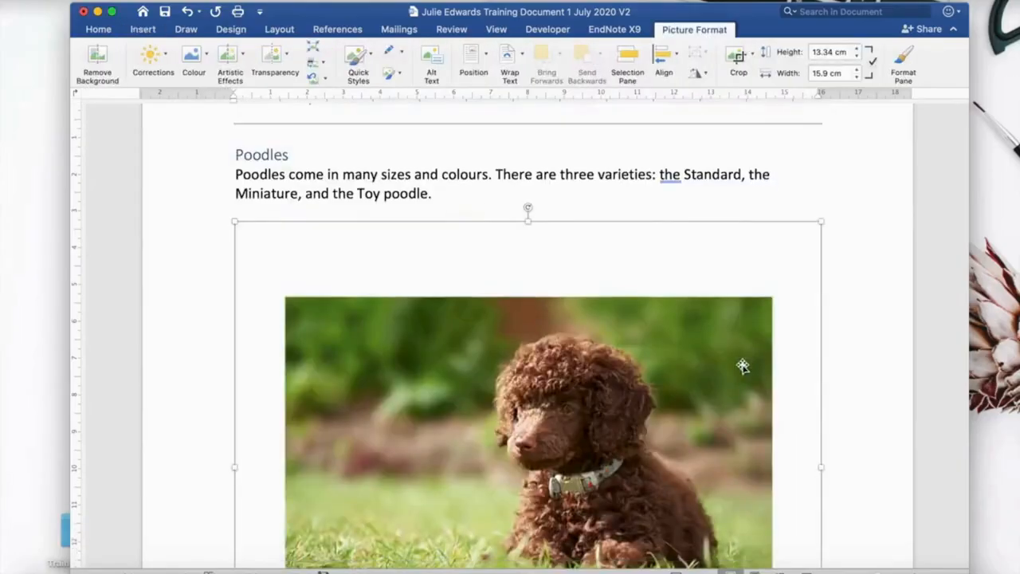
Shrink the poodle picture proportionally to the same size as the other two dog pictures.
left_click_drag(822, 225, 444, 514)
left_click(572, 467)
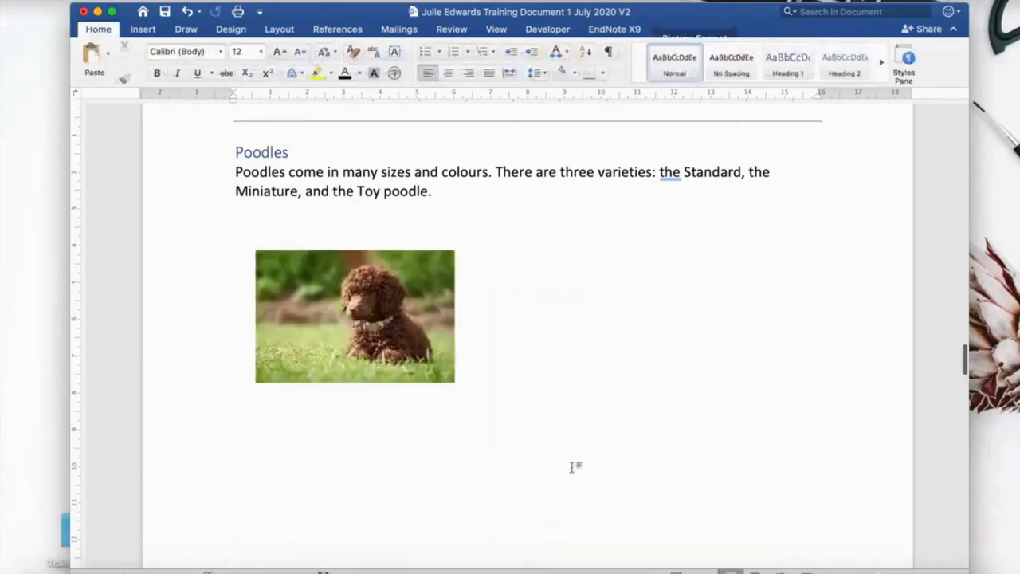
scroll(571, 467, "down", 15)
scroll(571, 467, "down", 1)
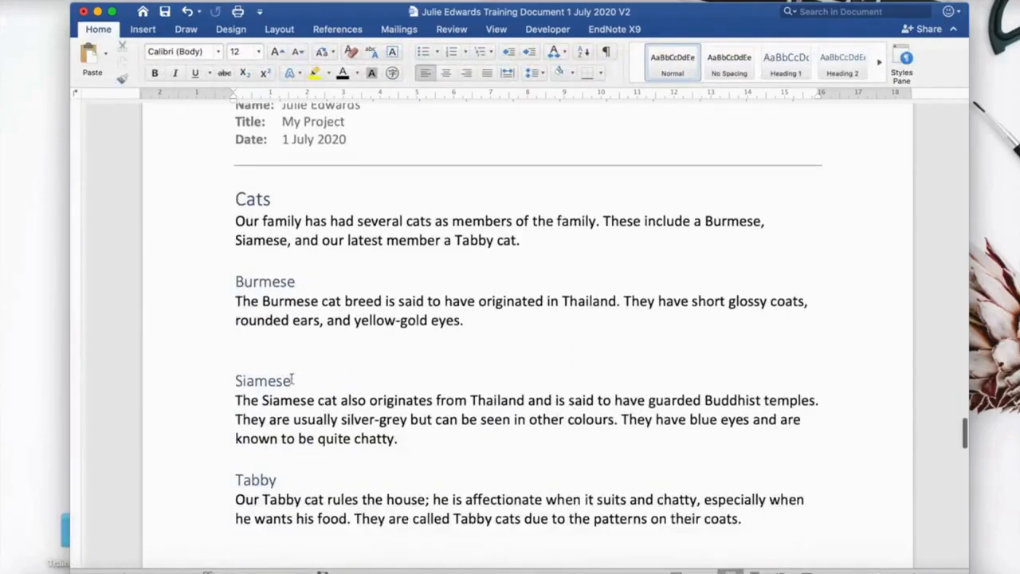
Insert Burmese cats.png from the Training Images folder below the Burmese paragraph and shrink it proportionally to the size of the dog pictures.
left_click(235, 352)
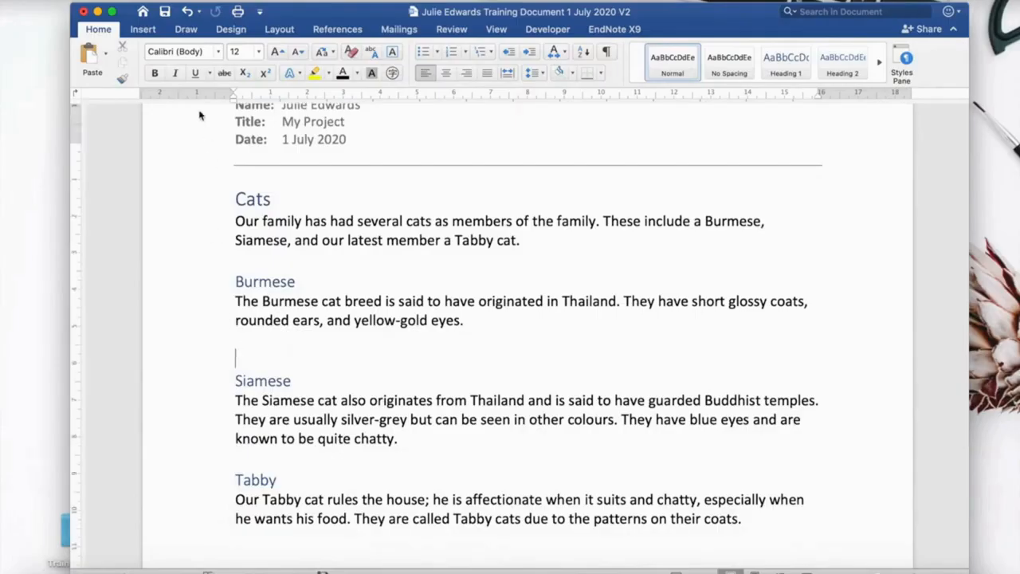
left_click(143, 31)
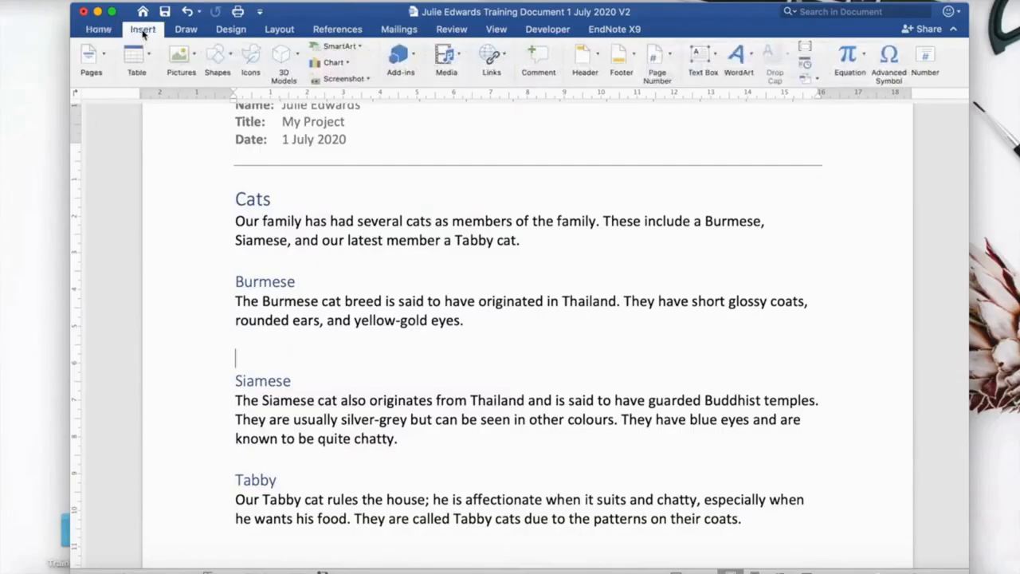
left_click(193, 58)
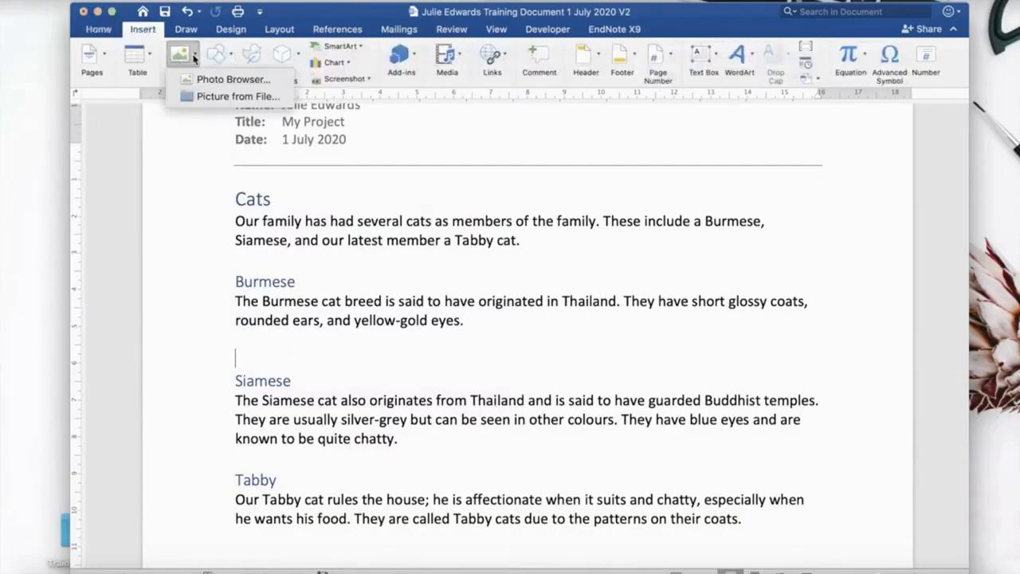
left_click(200, 98)
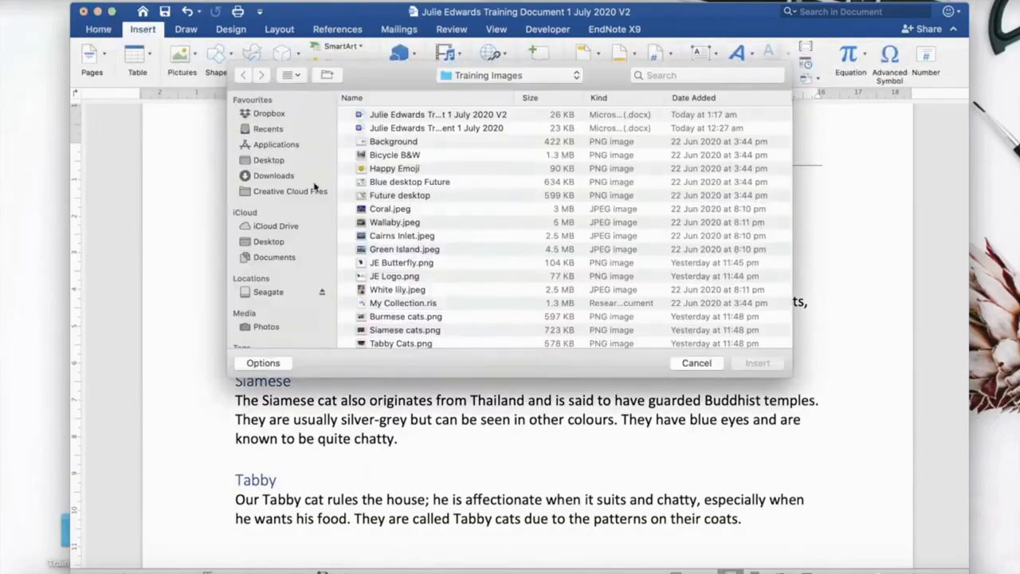
left_click(400, 316)
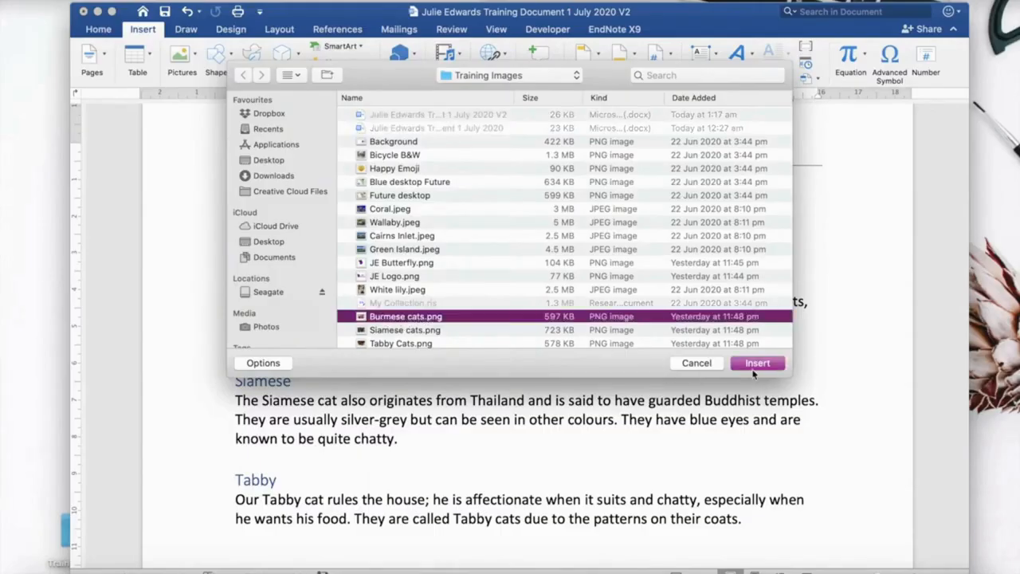
left_click(754, 367)
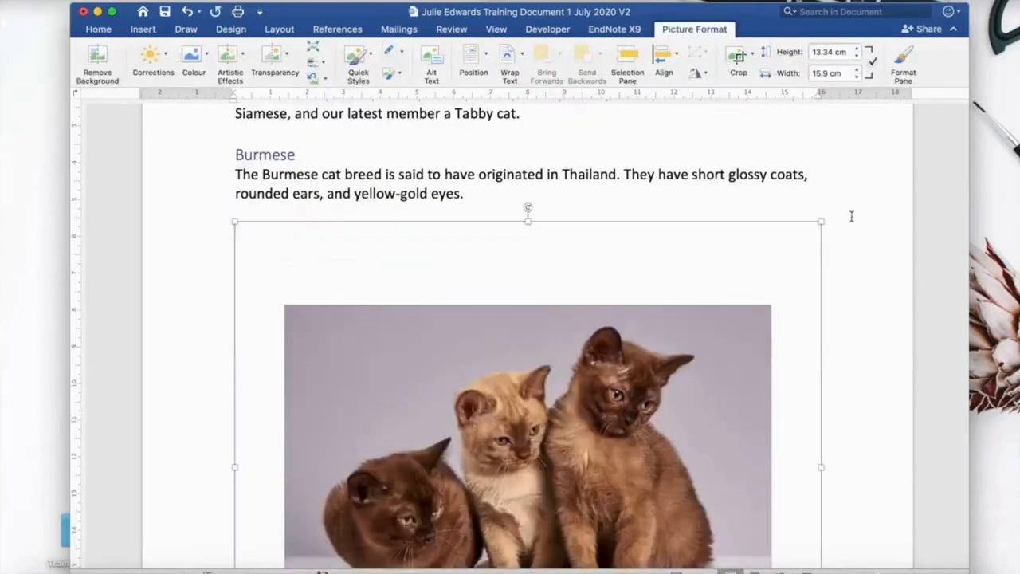
left_click_drag(822, 221, 430, 511)
left_click(626, 399)
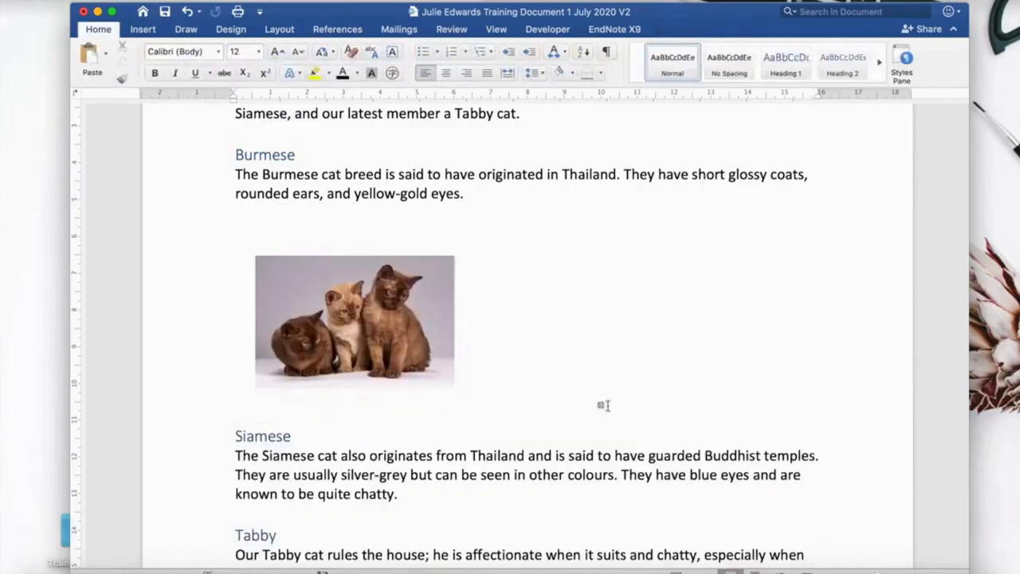
Insert Siamese cats.png from the Training Images folder below the Siamese paragraph and shrink it proportionally to about 5.45 cm by 6.5 cm.
scroll(600, 410, "down", 5)
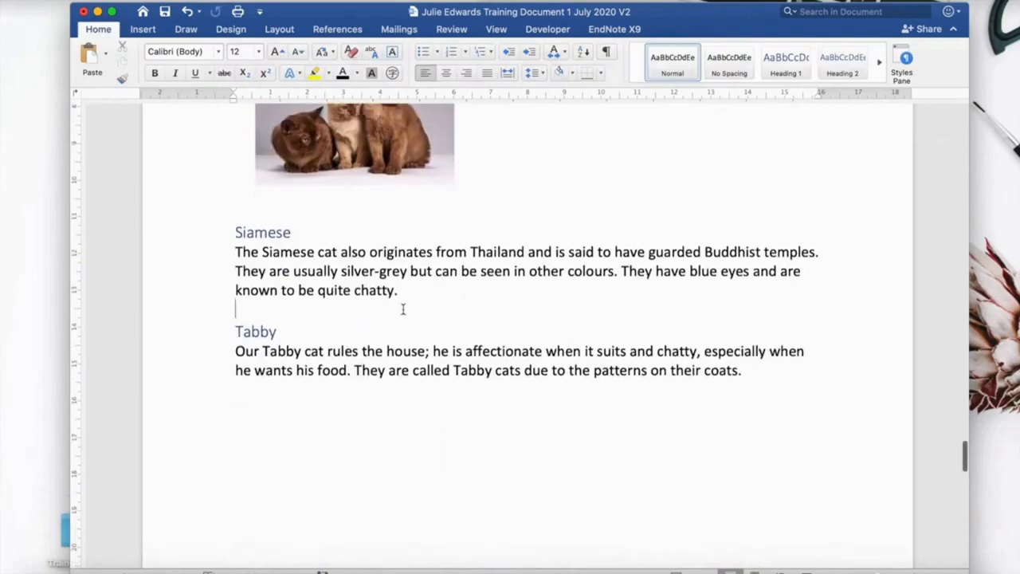
left_click(143, 29)
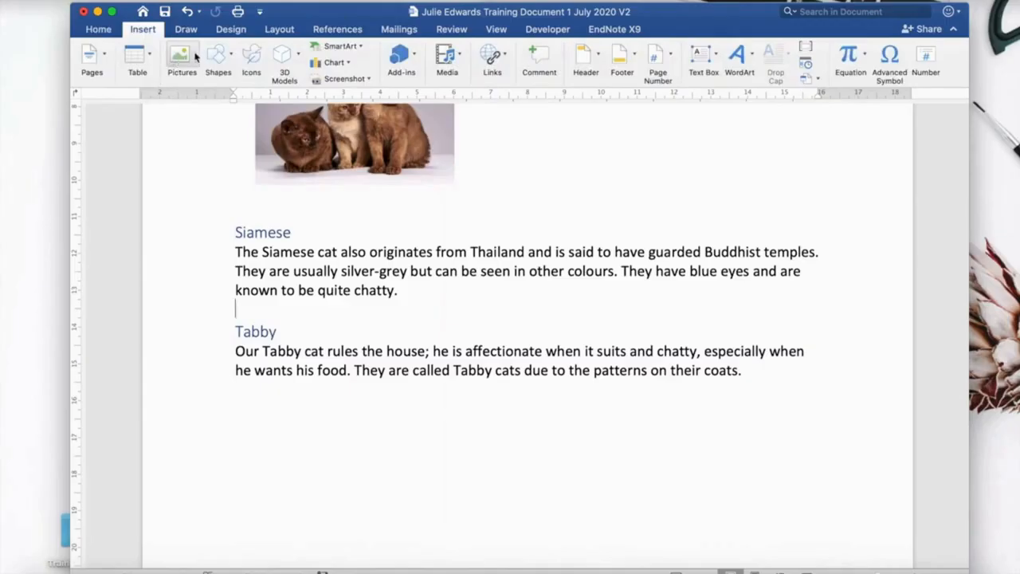
left_click(196, 56)
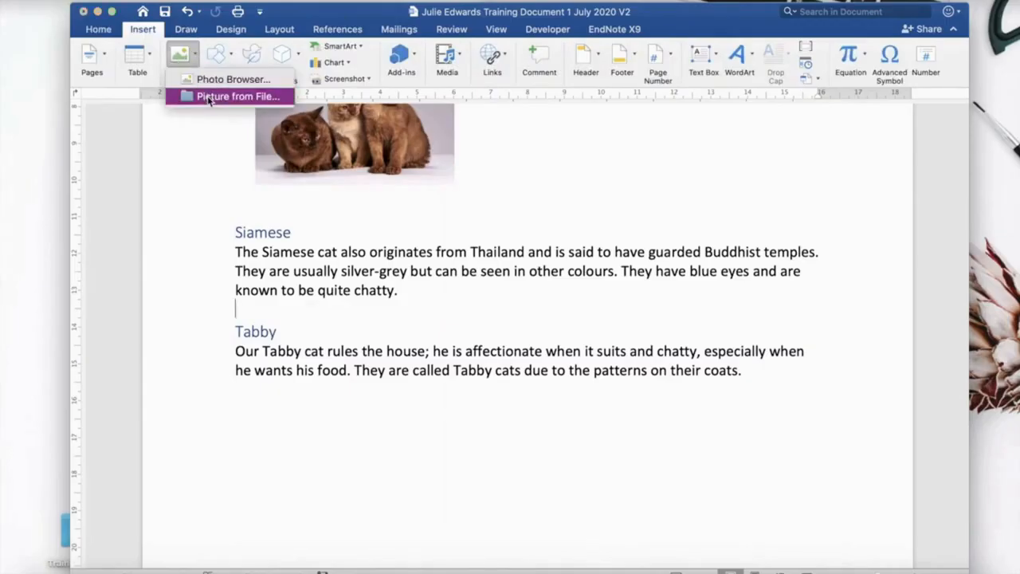
left_click(209, 96)
scroll(420, 222, "down", 5)
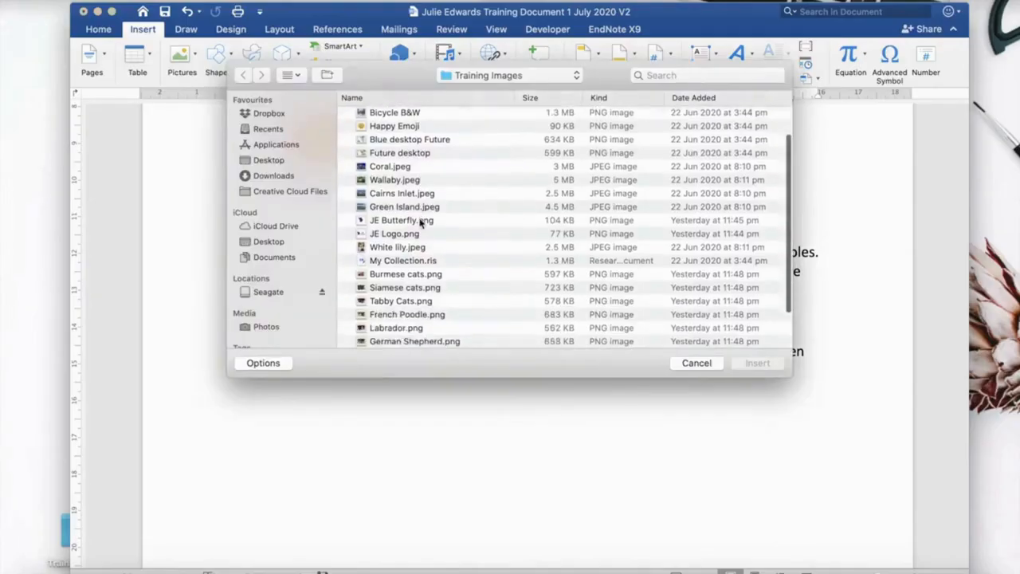
left_click(419, 234)
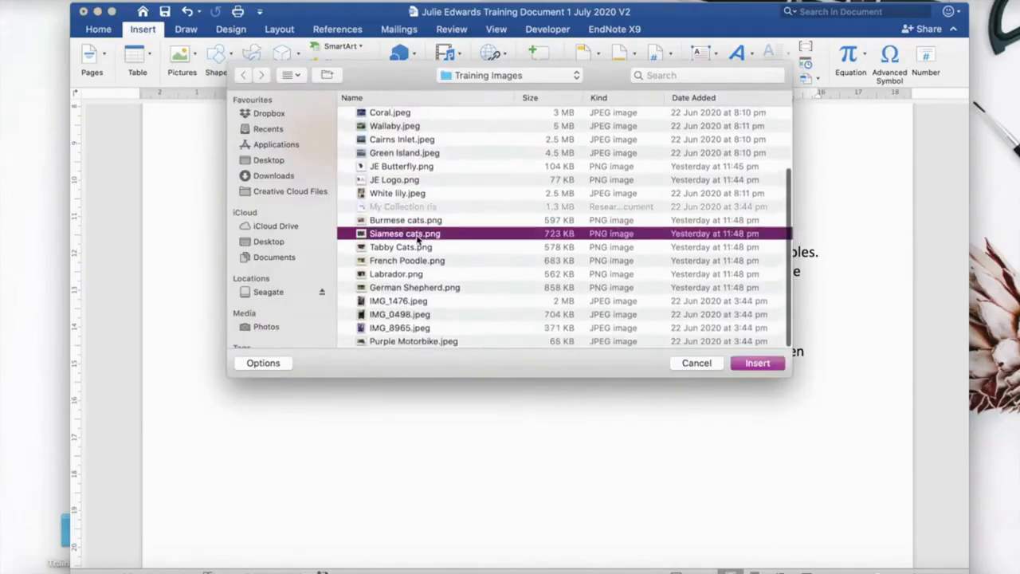
left_click(757, 364)
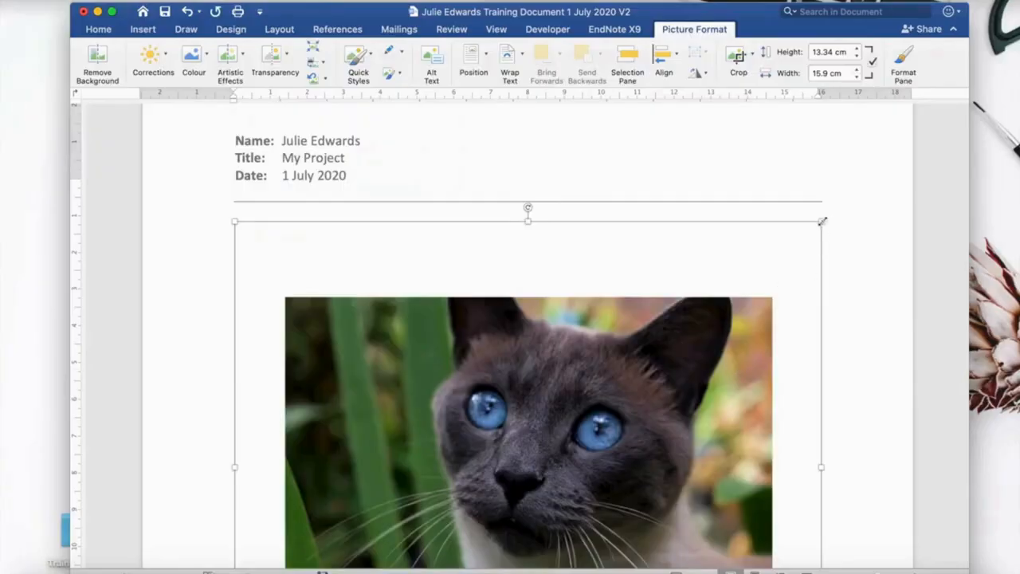
left_click_drag(823, 221, 381, 512)
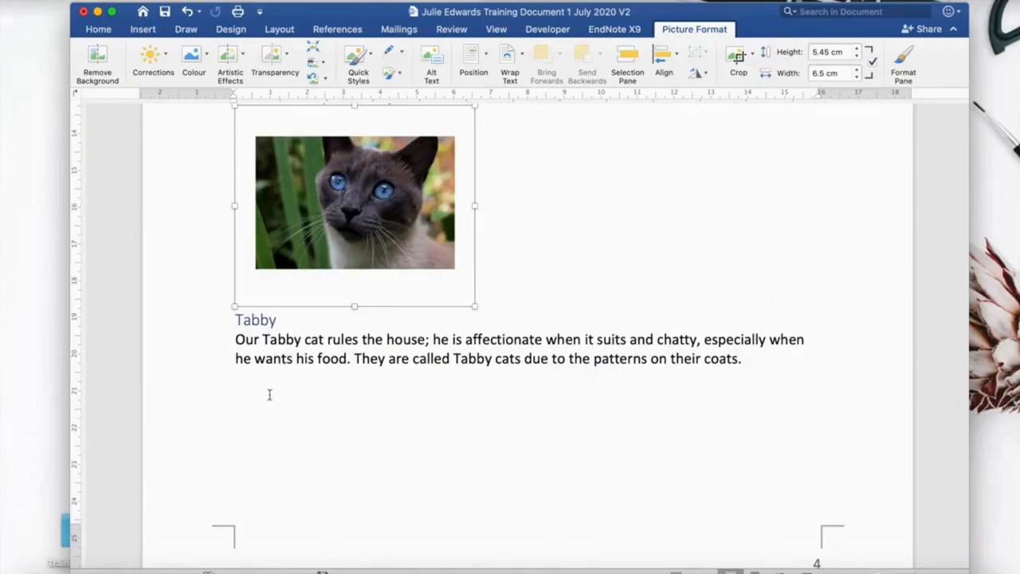
Insert a page break directly before the Tabby heading and place the insertion point below the Tabby paragraph.
scroll(270, 427, "up", 10)
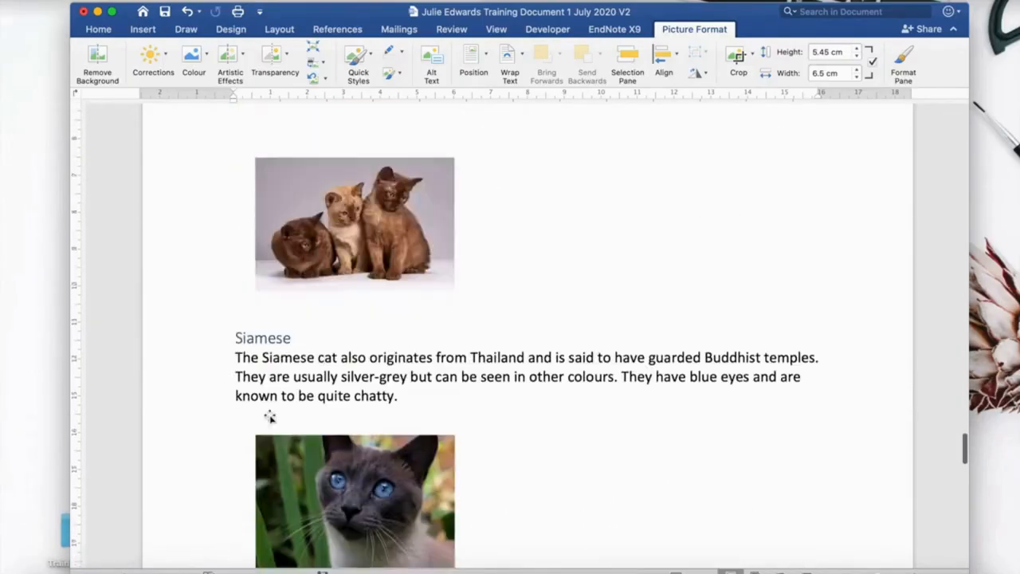
scroll(270, 417, "up", 2)
scroll(271, 415, "down", 10)
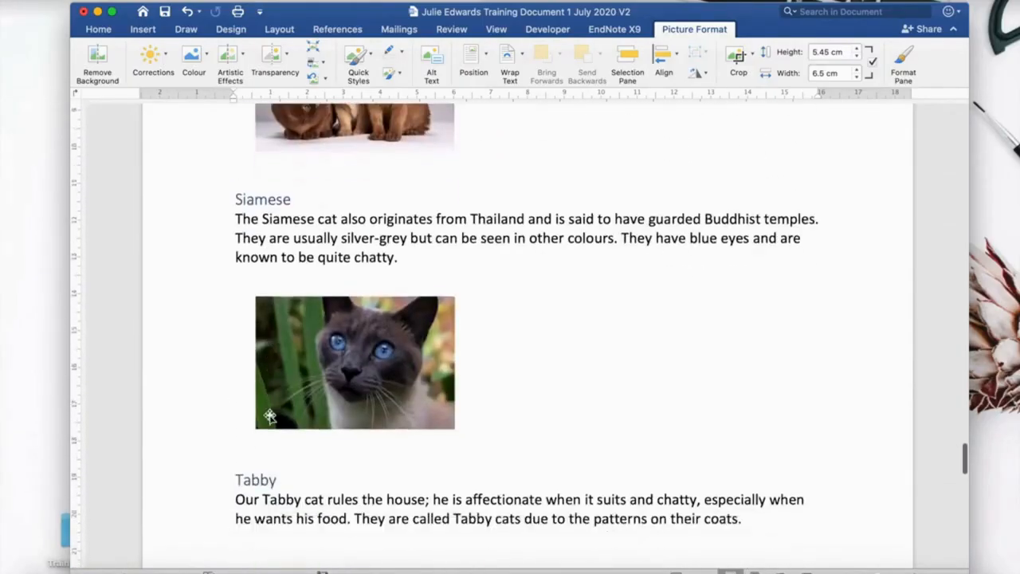
scroll(274, 412, "down", 2)
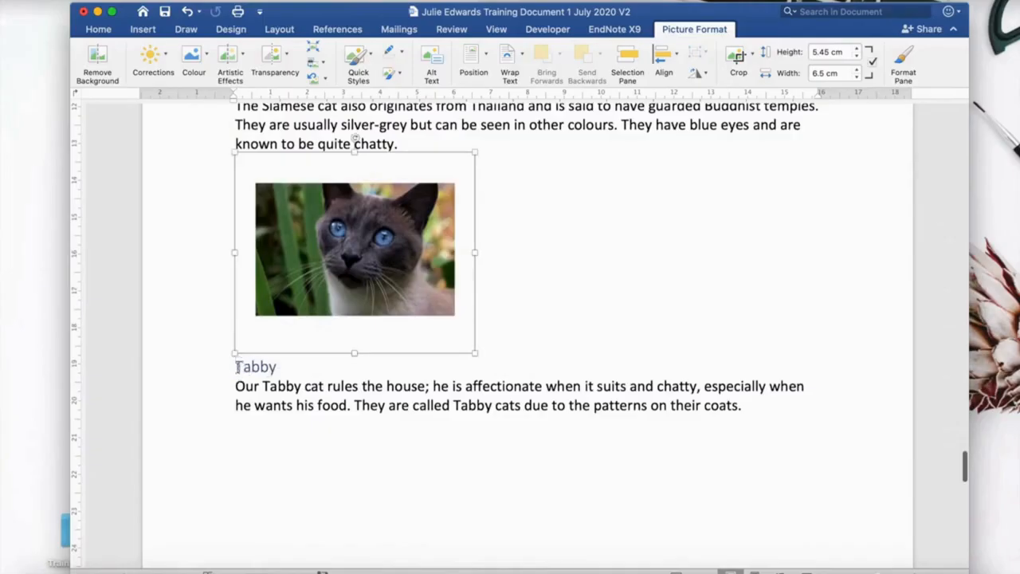
left_click(237, 367)
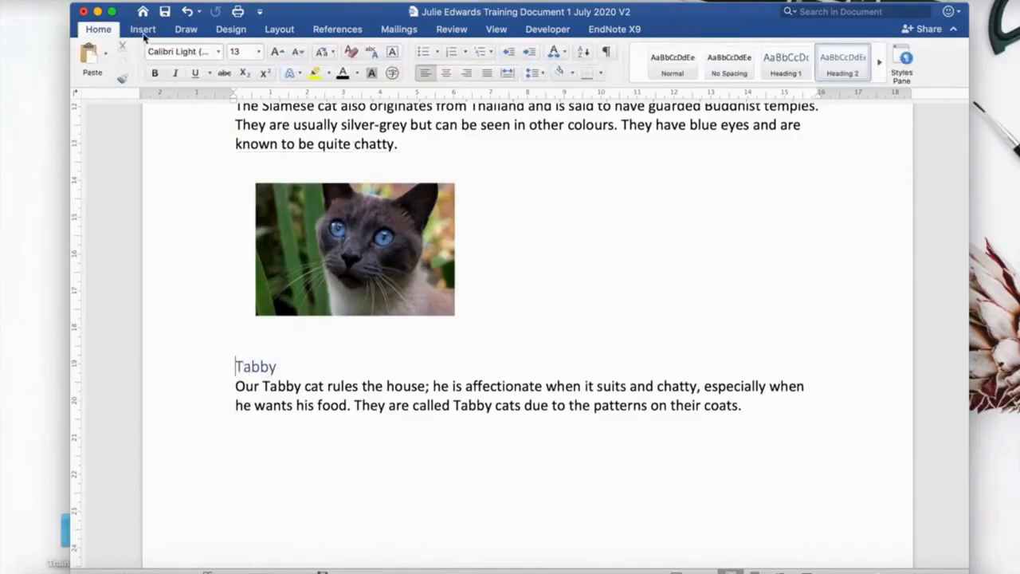
left_click(144, 29)
left_click(106, 61)
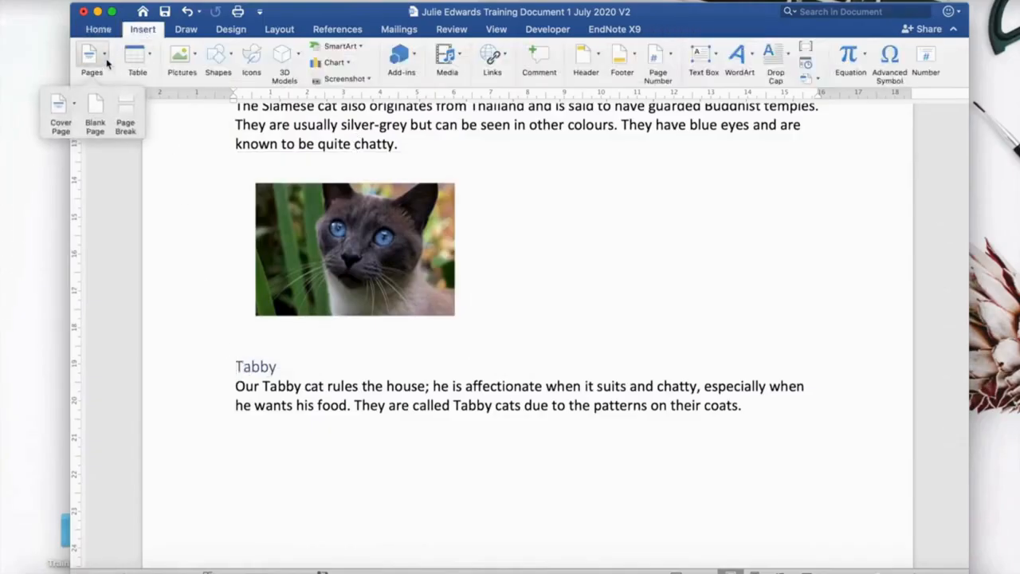
left_click(123, 115)
scroll(547, 411, "down", 3)
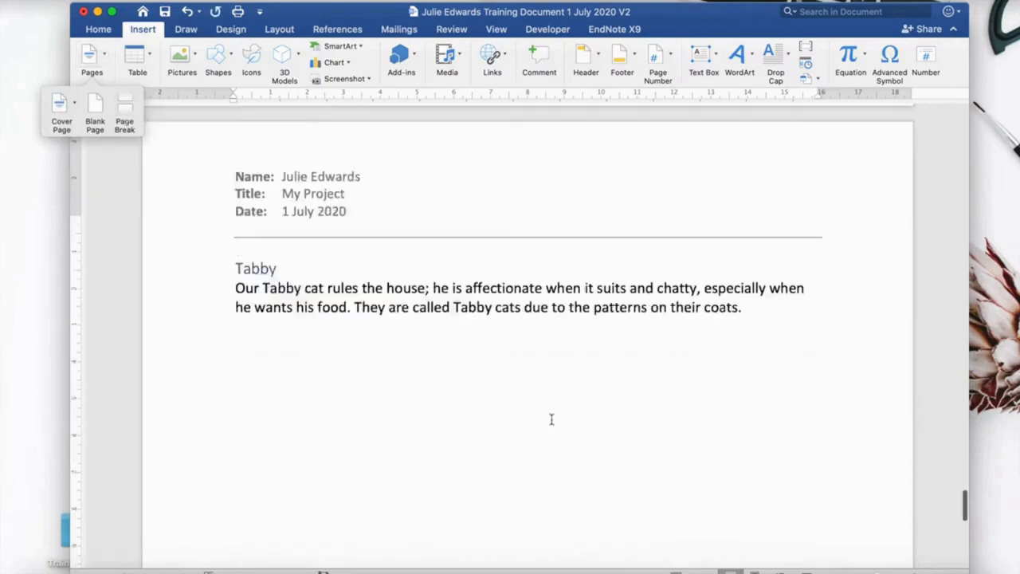
scroll(550, 419, "down", 3)
left_click(250, 238)
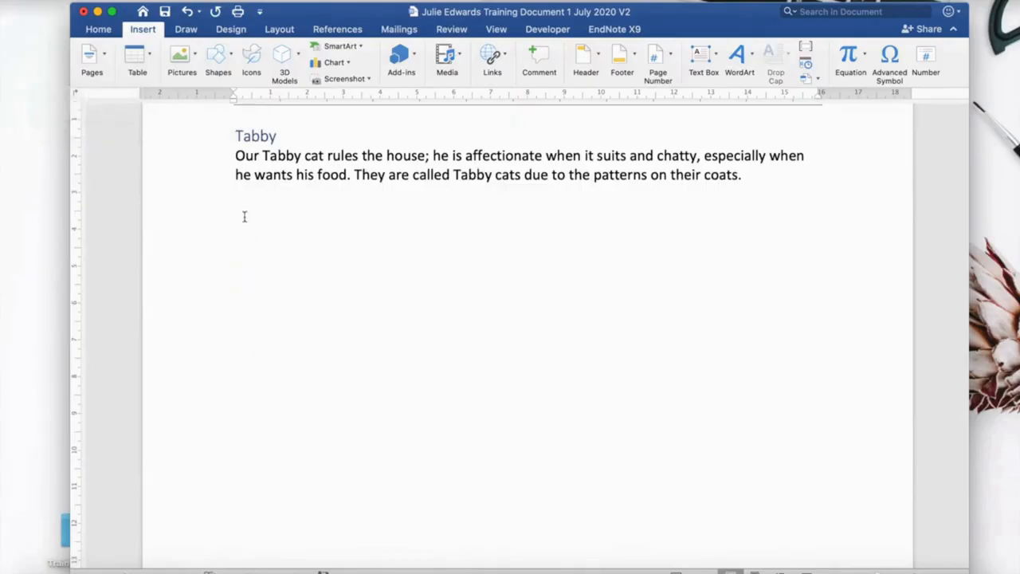
left_click(193, 56)
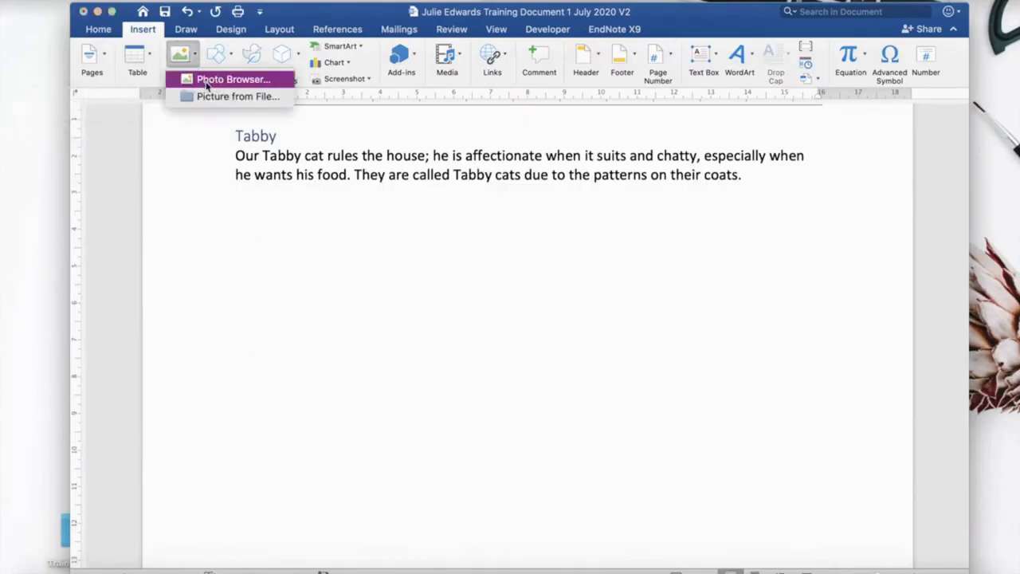
left_click(206, 81)
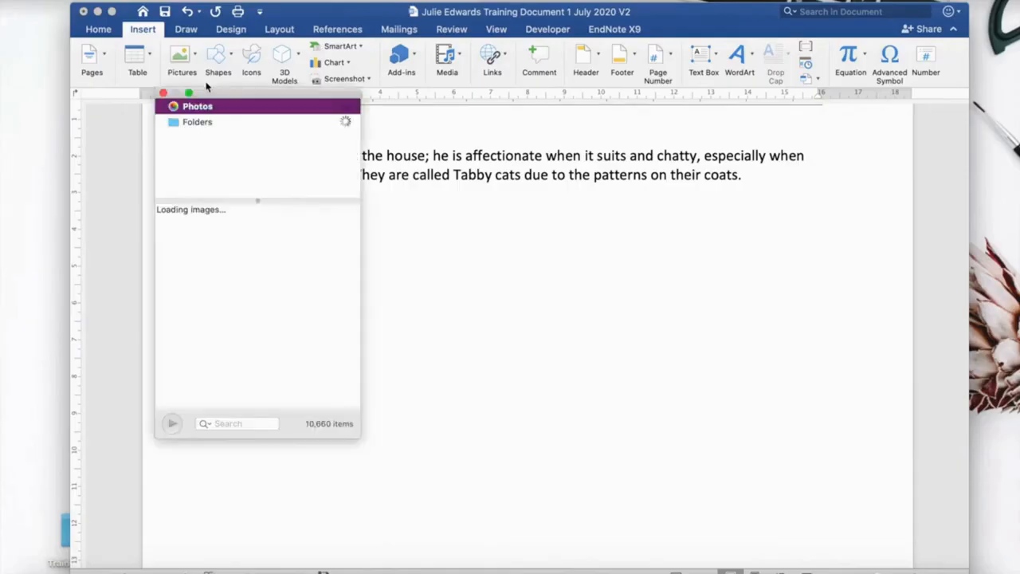
left_click(163, 94)
Insert Tabby Cats.png from the Training Images folder below the Tabby paragraph and shrink it proportionally to about 5.45 cm by 6.5 cm.
left_click(194, 52)
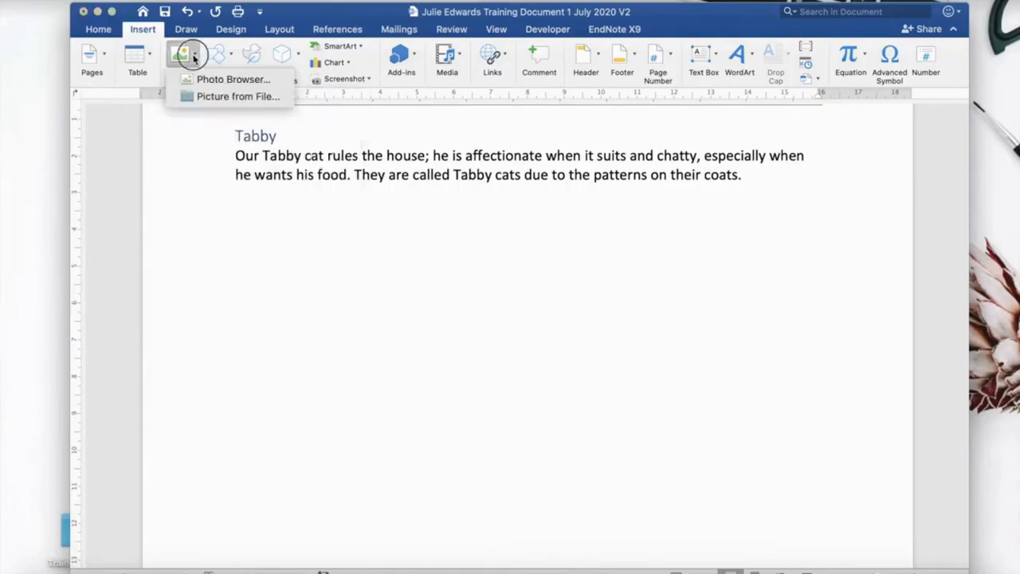
left_click(201, 97)
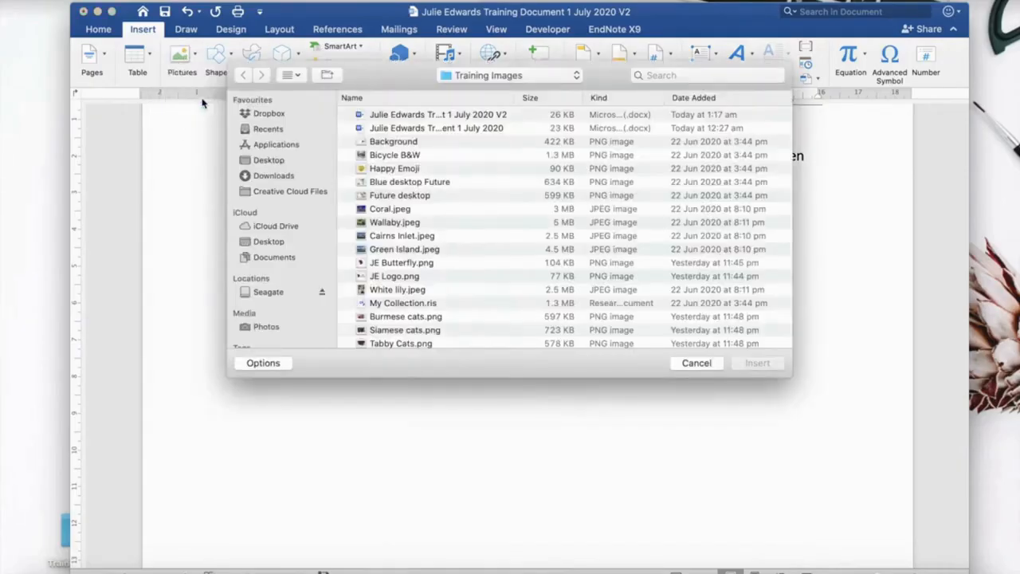
scroll(402, 285, "down", 3)
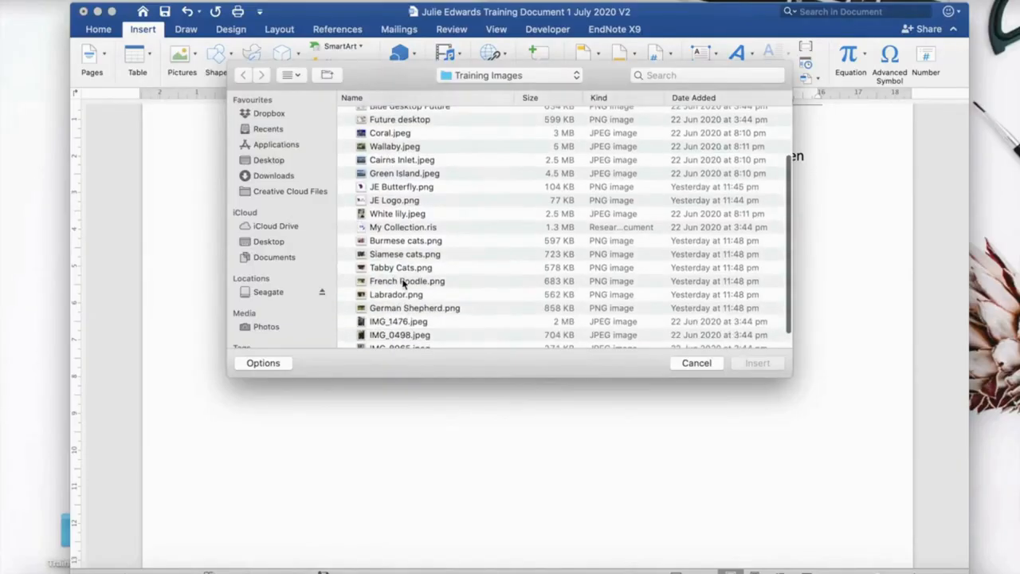
left_click(401, 271)
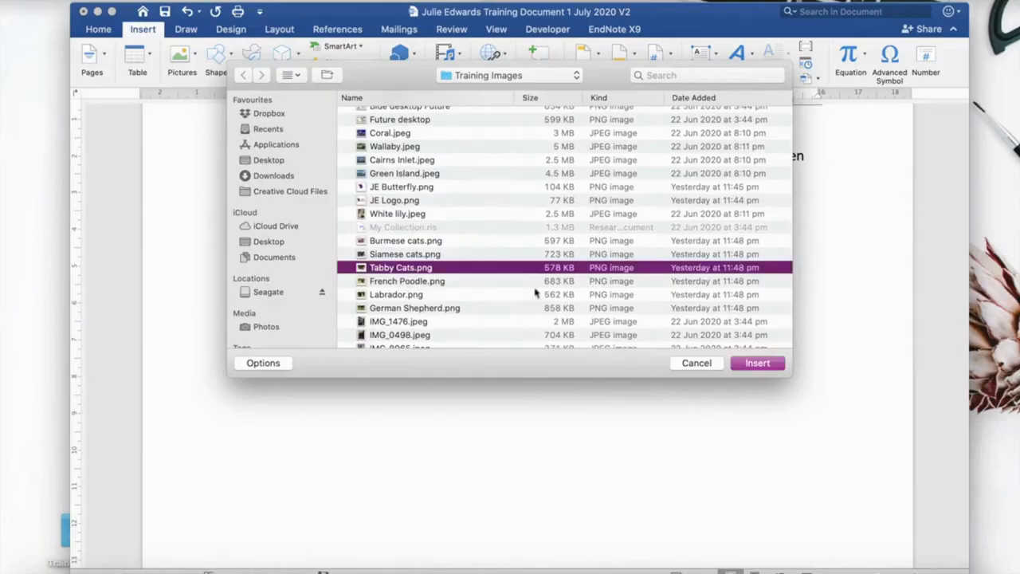
left_click(757, 364)
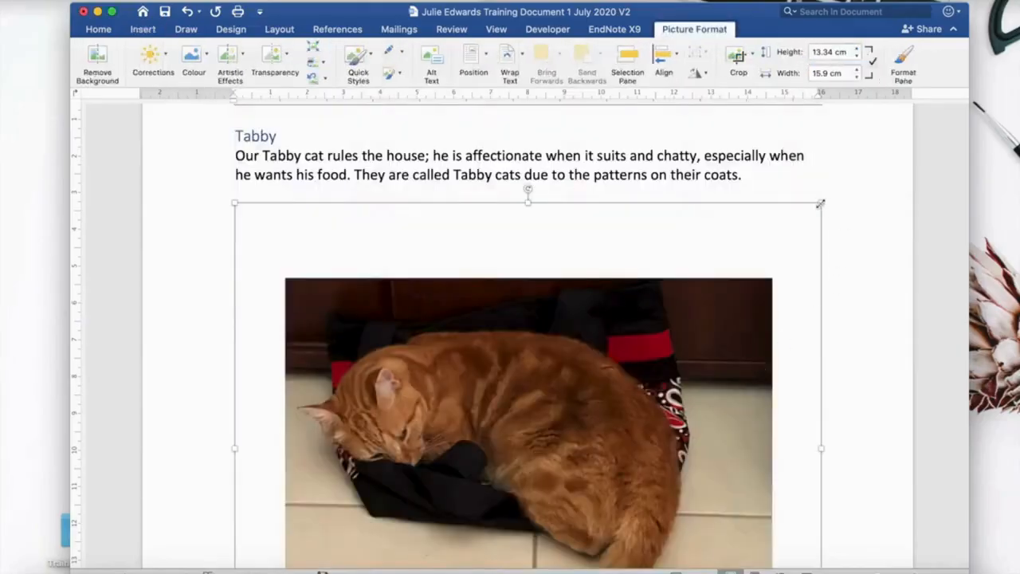
left_click_drag(821, 204, 426, 492)
left_click(582, 405)
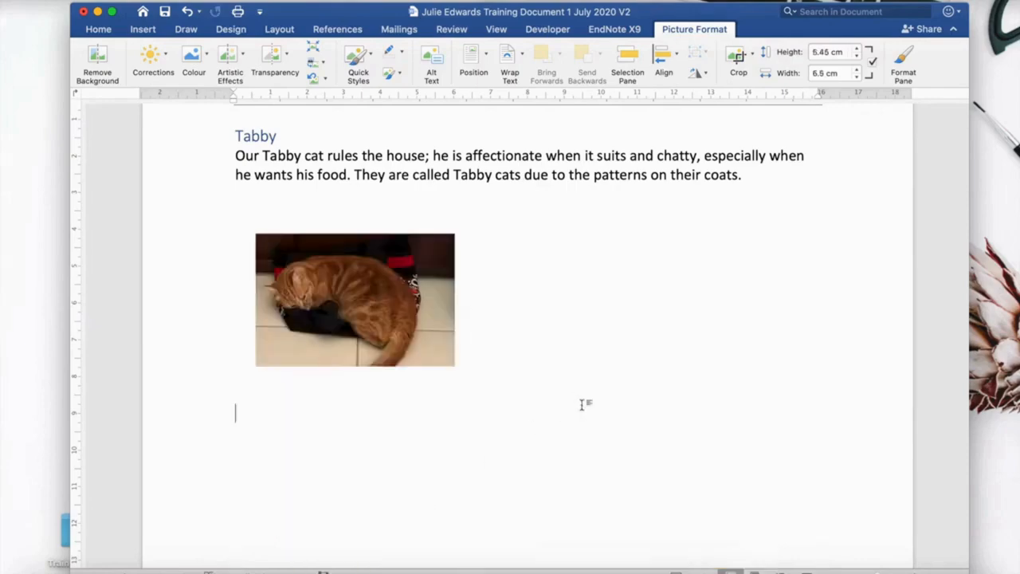
Add an empty line between the German Shepherd picture and the Labrador heading.
scroll(582, 404, "up", 5)
scroll(582, 408, "down", 8)
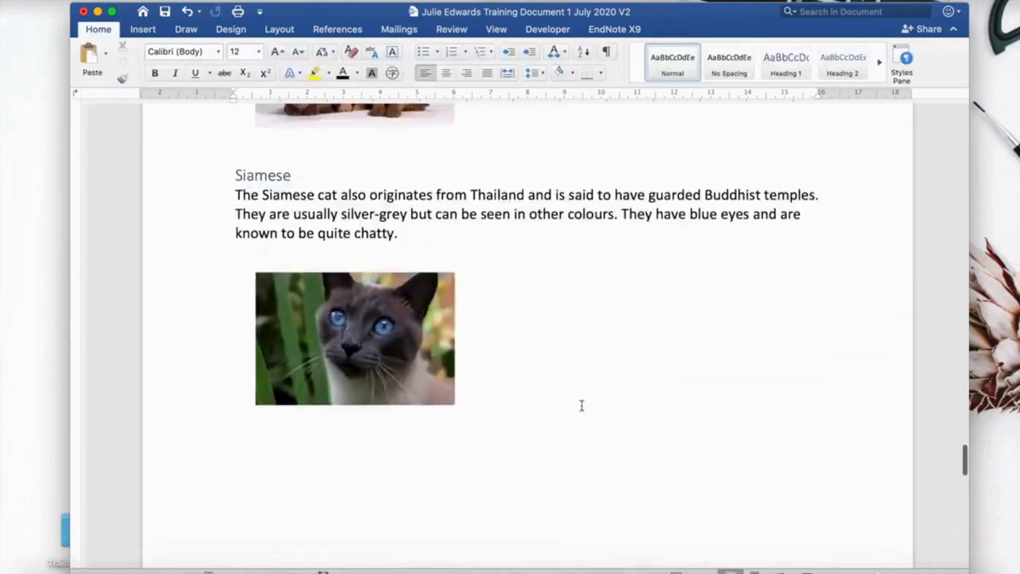
scroll(582, 407, "up", 15)
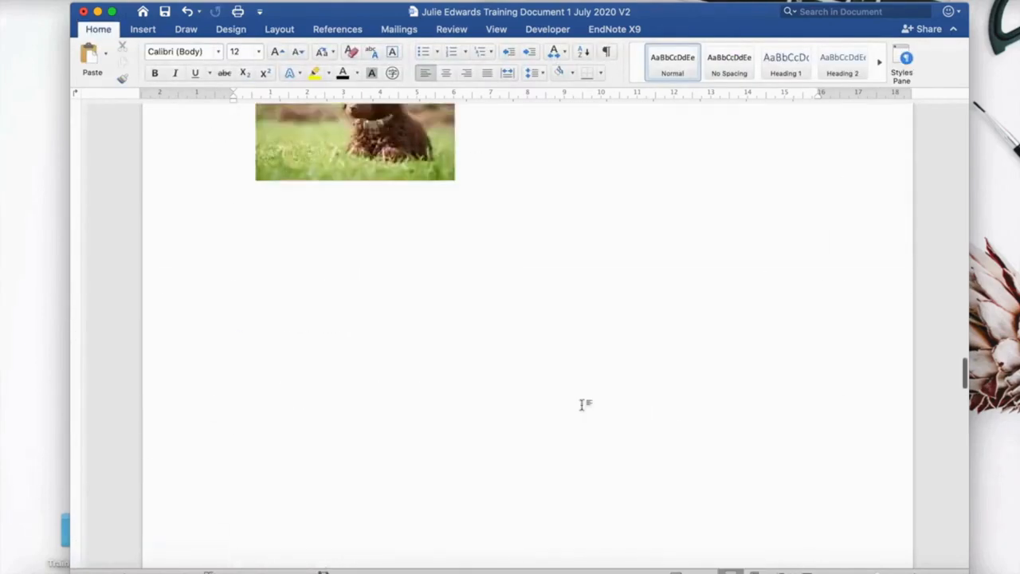
scroll(584, 405, "up", 15)
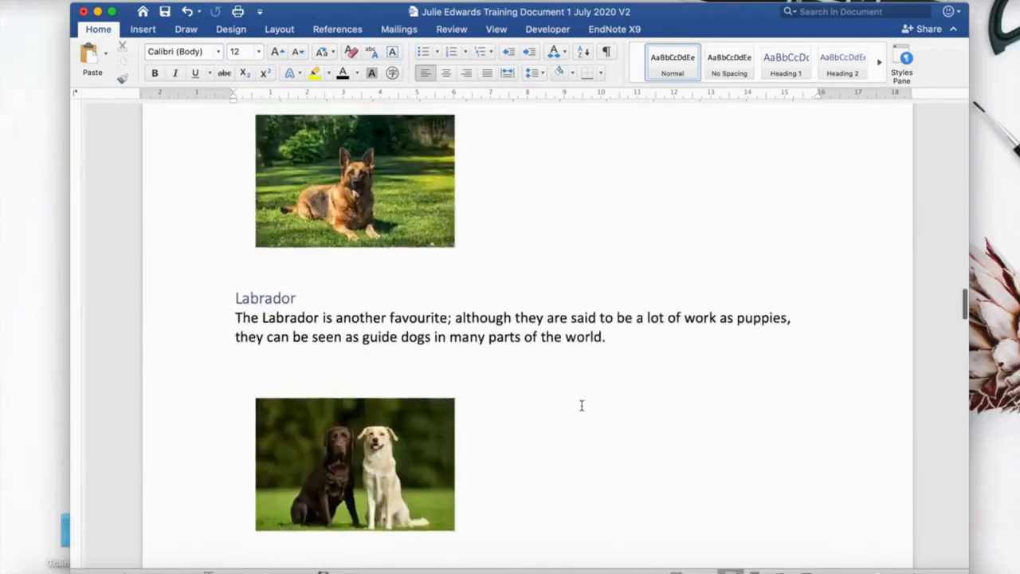
scroll(582, 406, "up", 4)
left_click(498, 373)
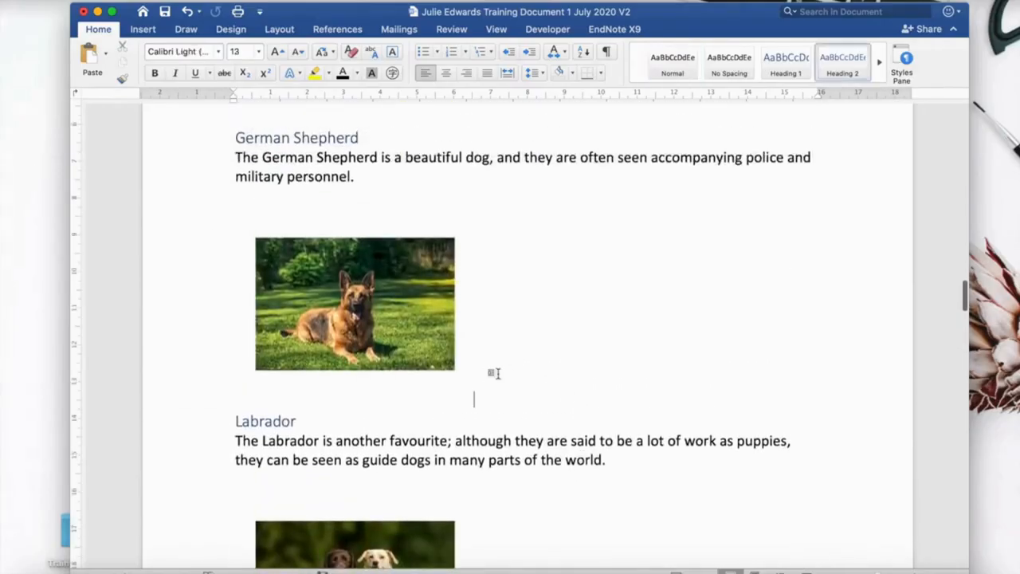
key("Return")
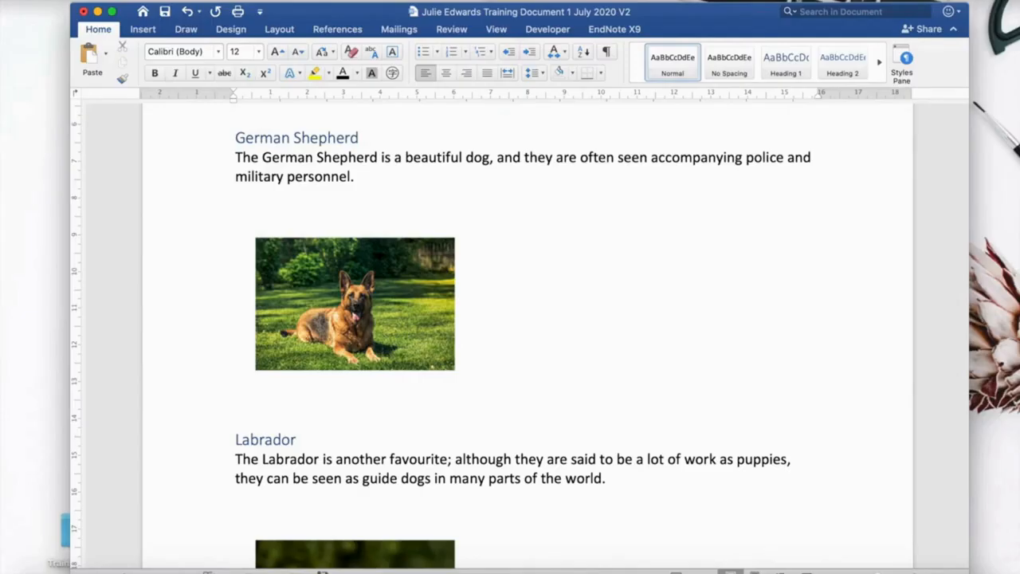
Insert the caption "Figure 1: German Shepherd" on the empty line below the German Shepherd picture.
left_click(345, 32)
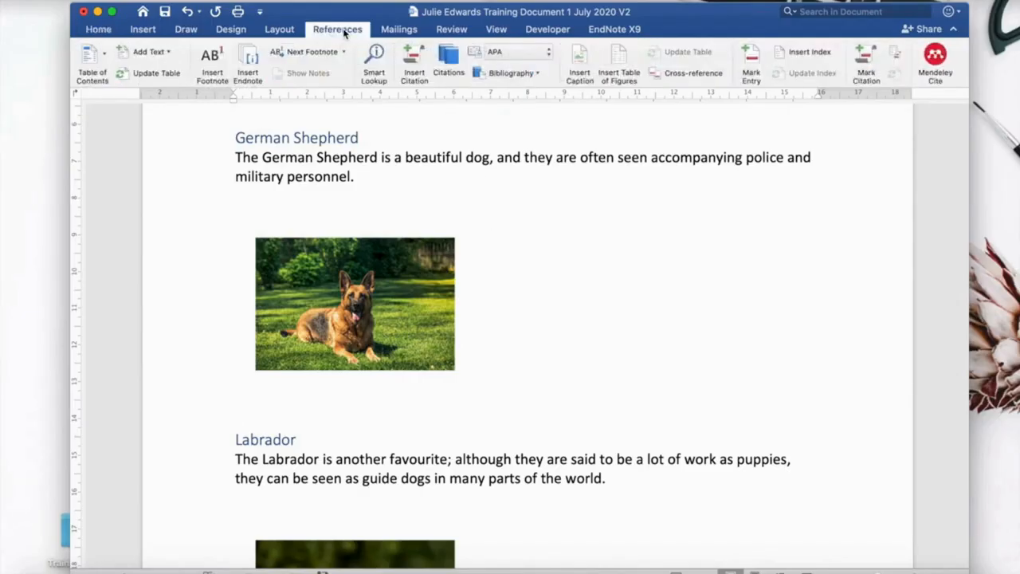
left_click(584, 77)
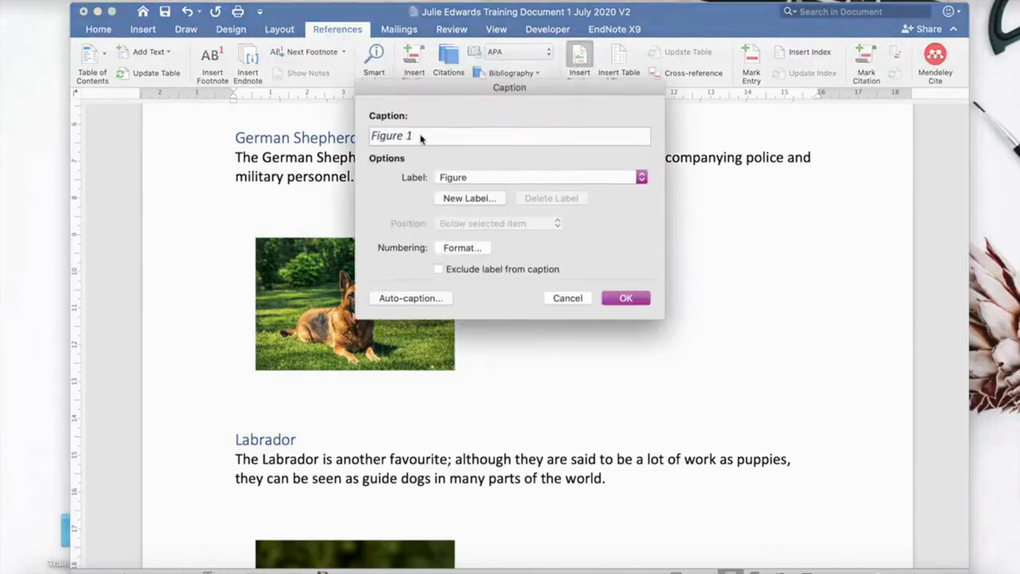
type(": German Shepherd")
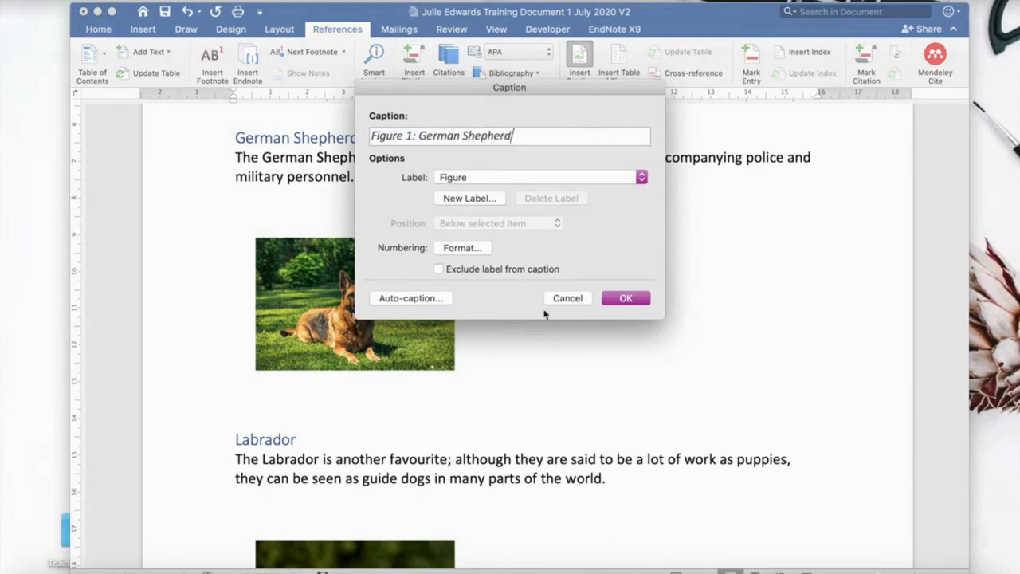
left_click(623, 298)
Insert the caption "Figure 2: Labradors" on the line below the Labrador picture.
scroll(620, 299, "down", 3)
scroll(620, 299, "down", 4)
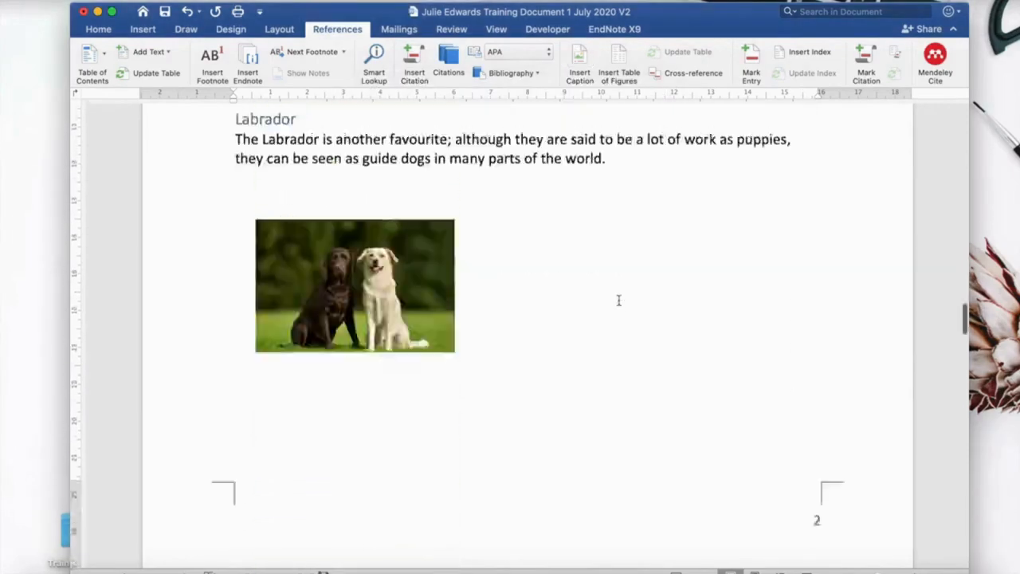
left_click(257, 376)
left_click(259, 403)
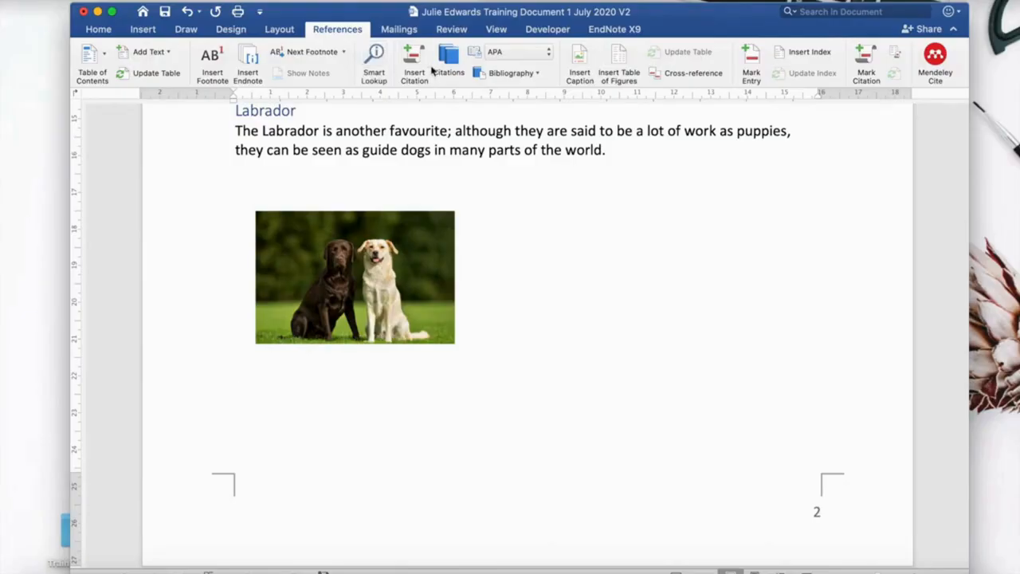
left_click(580, 75)
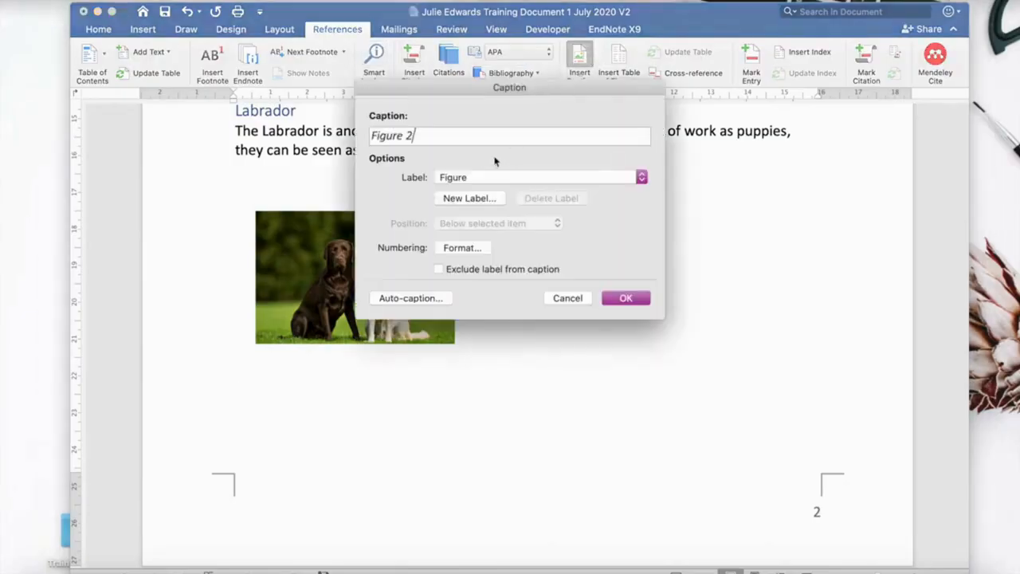
type(": Labrado")
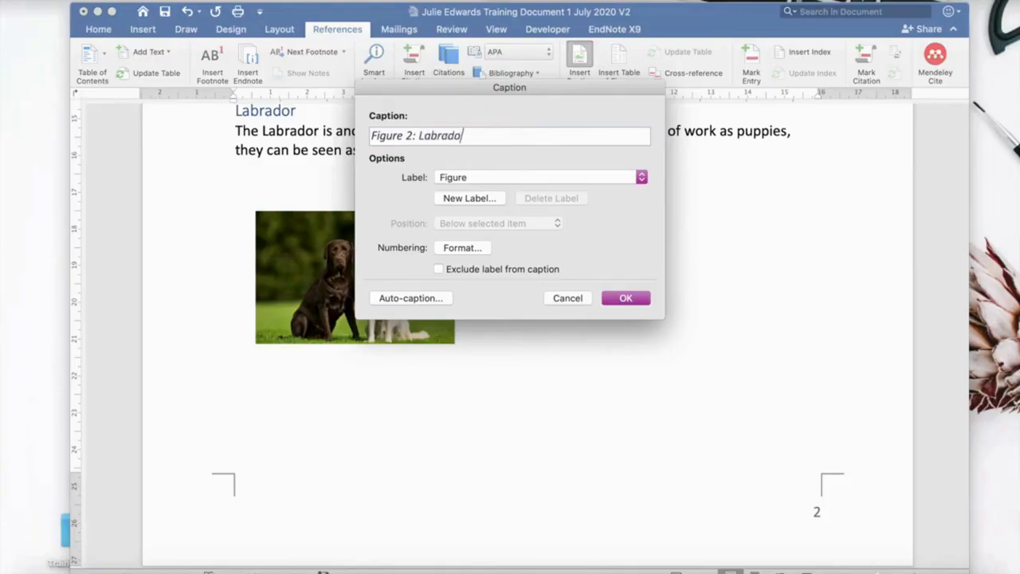
key("BackSpace")
left_click(627, 299)
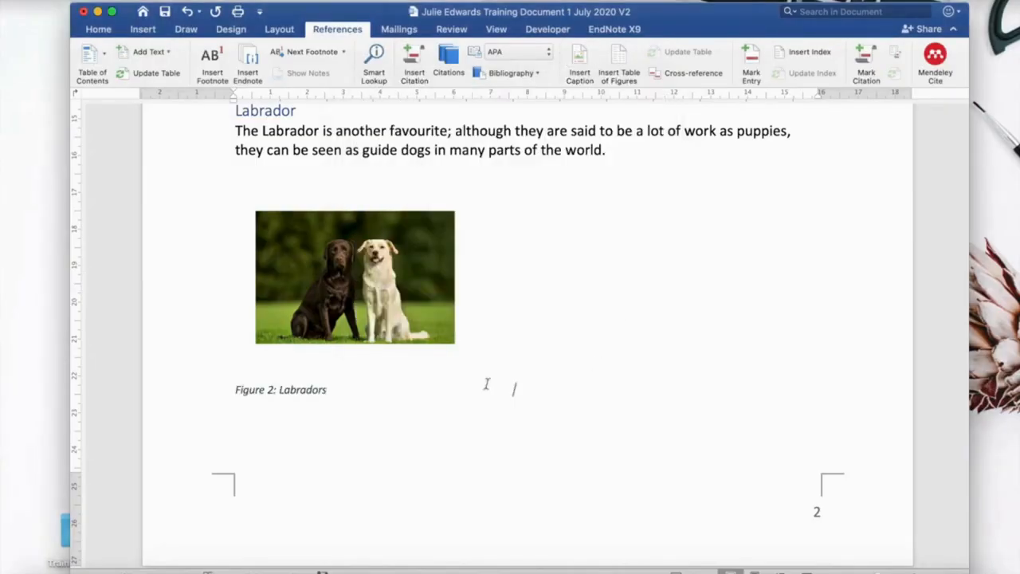
scroll(486, 385, "down", 15)
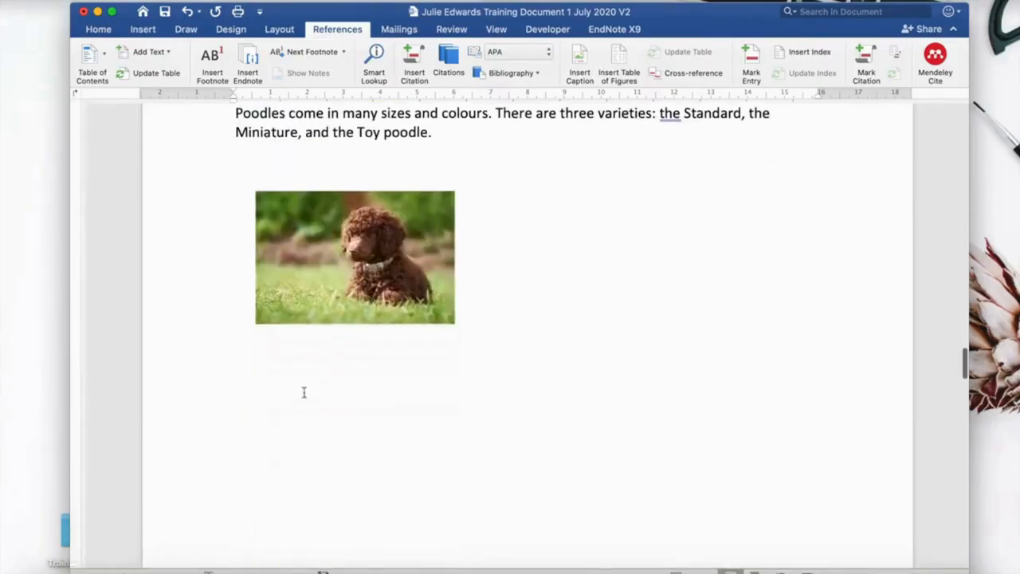
left_click(262, 372)
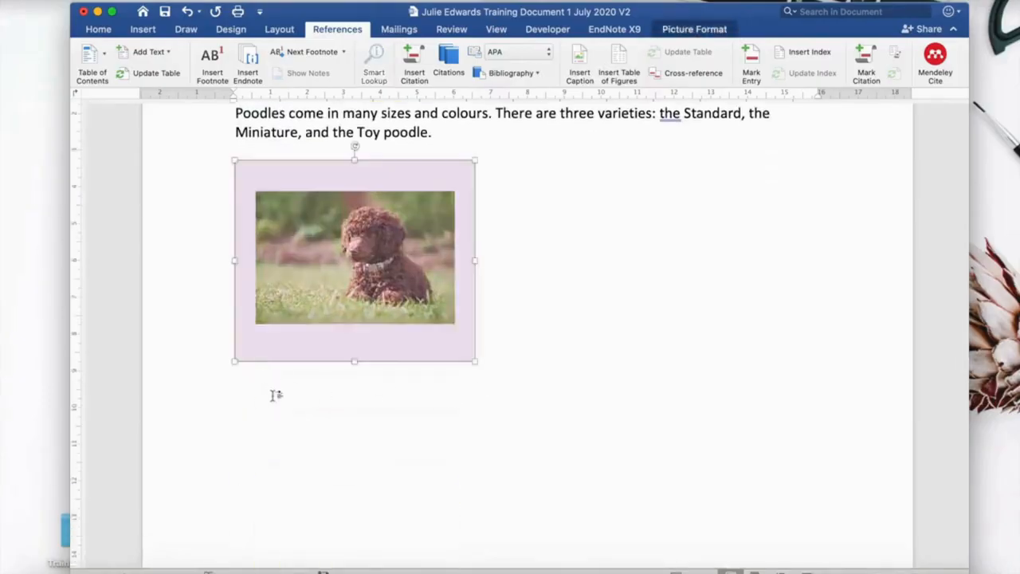
left_click(526, 358)
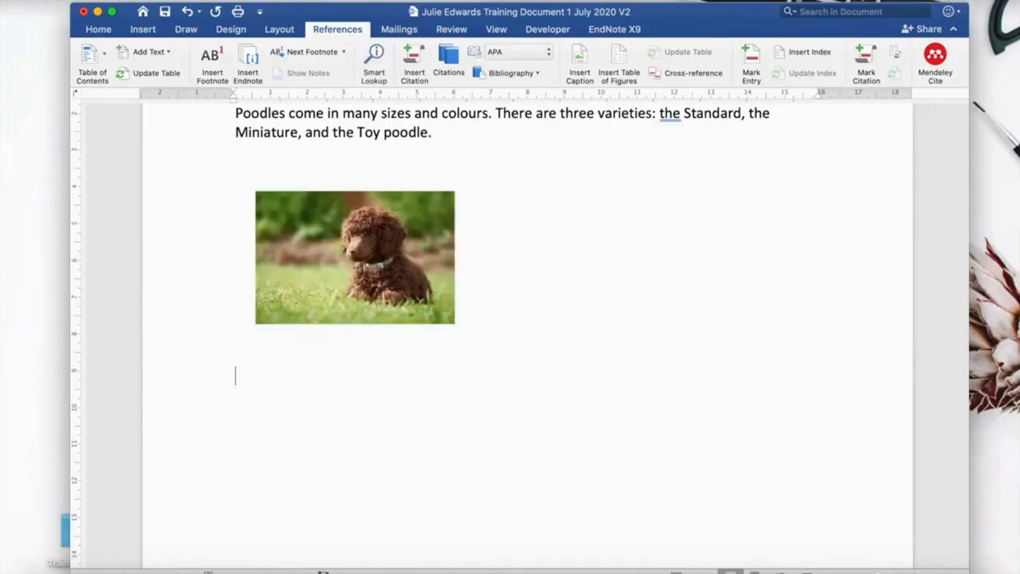
Add an empty line between the Burmese picture and the Siamese heading and insert the caption "Figure 3: Burmese Kittens" there.
scroll(491, 327, "down", 2)
scroll(526, 334, "down", 10)
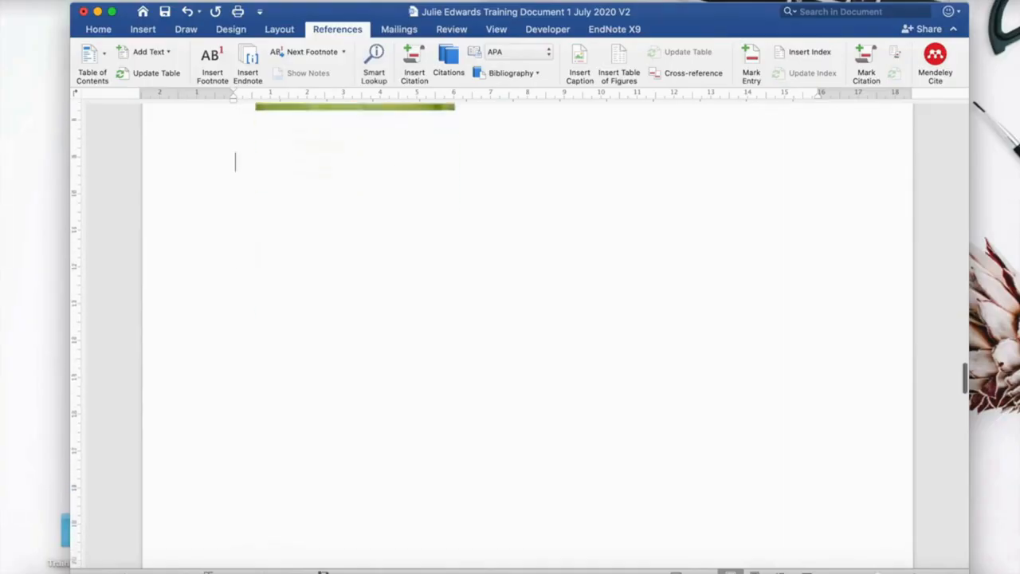
scroll(527, 335, "down", 8)
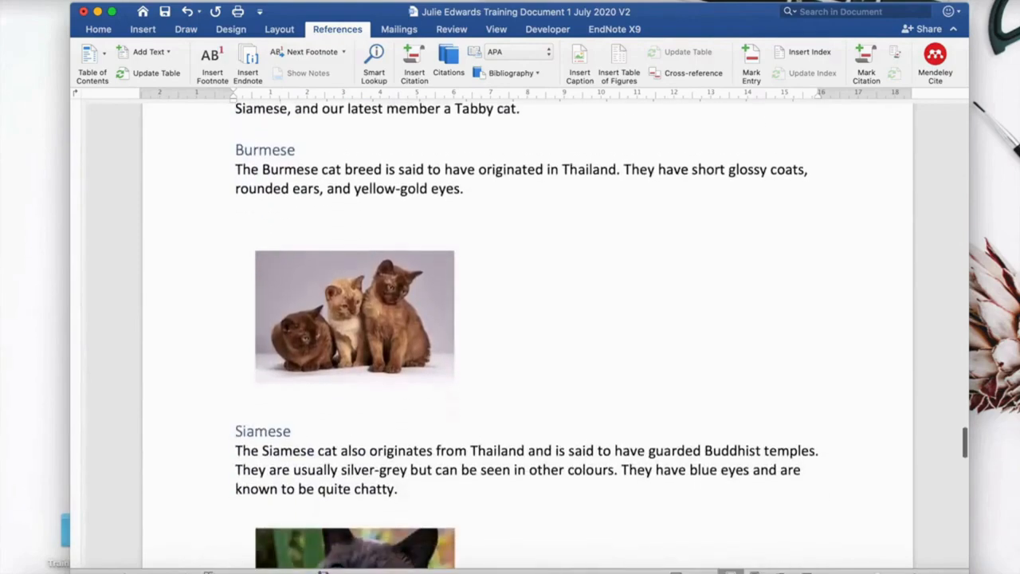
left_click(262, 409)
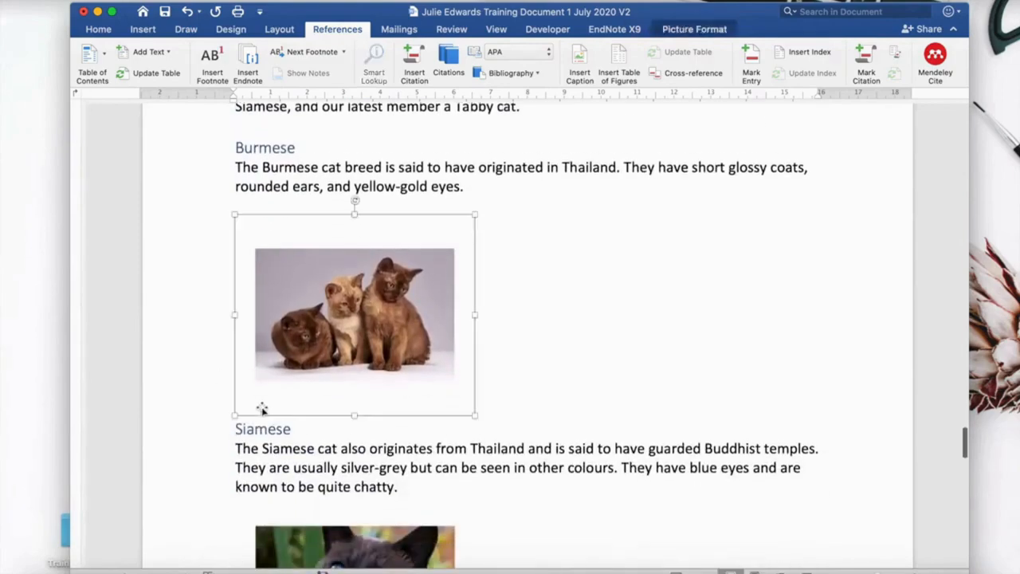
left_click(483, 411)
key("Return")
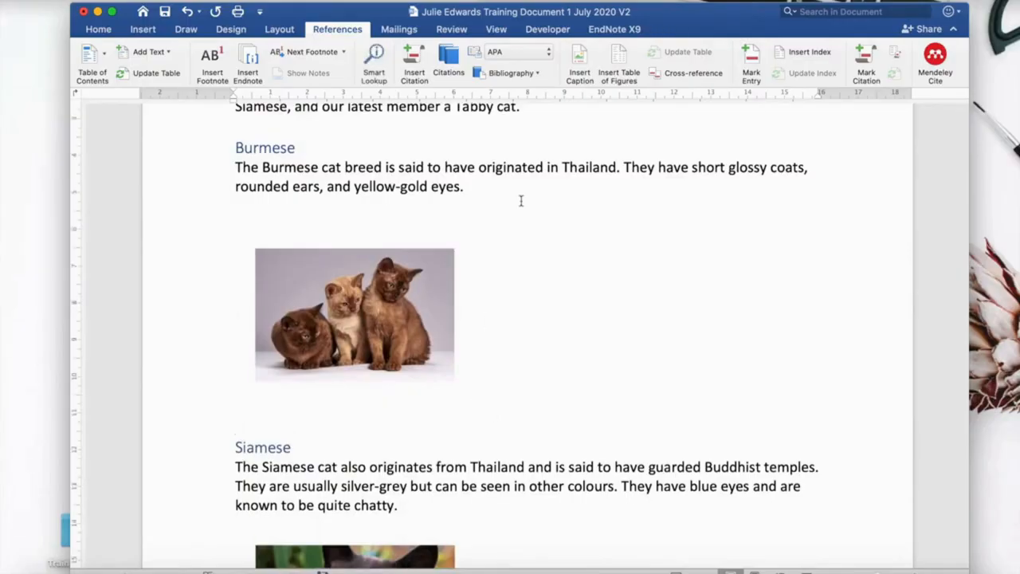
left_click(580, 71)
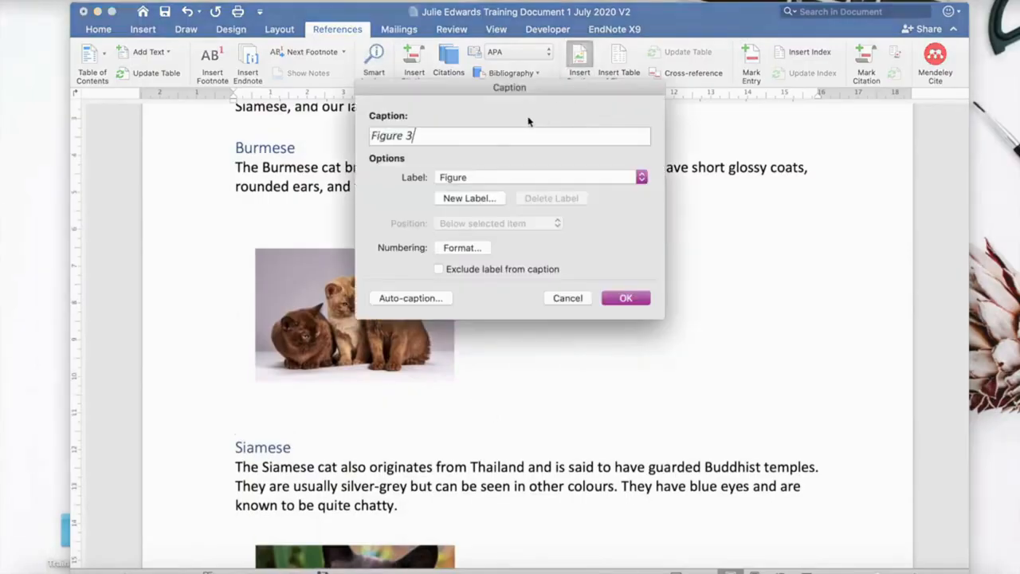
type(": Burmese Kittens")
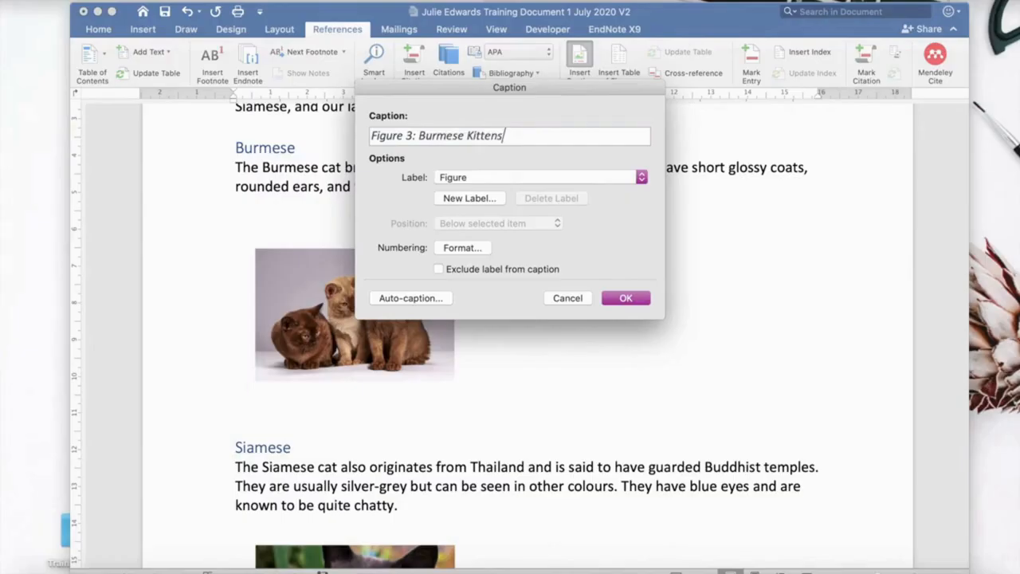
left_click(626, 298)
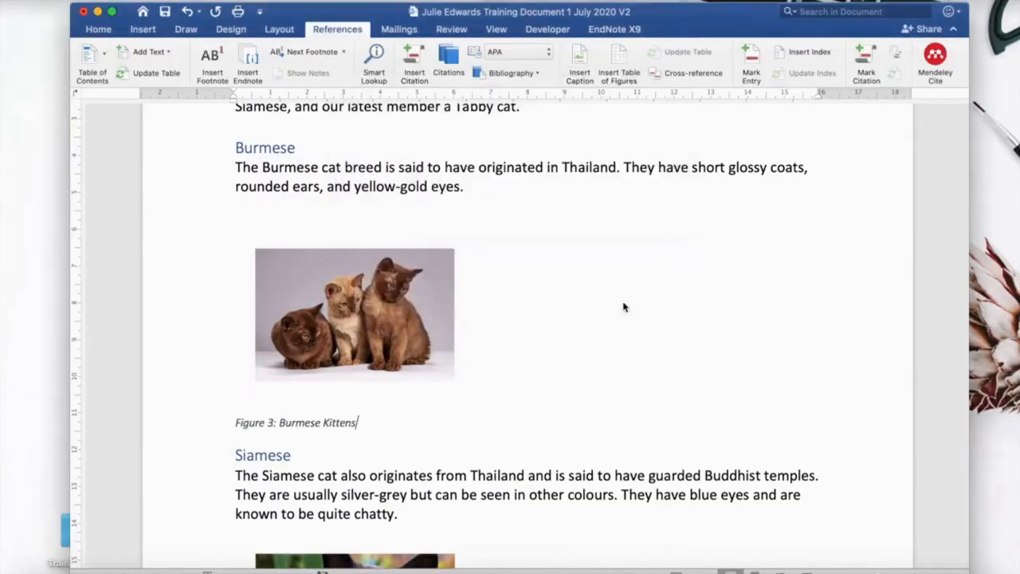
Go back to the Poodle picture and insert the caption "Figure 3: Poodle" on the line below it.
scroll(600, 370, "up", 1)
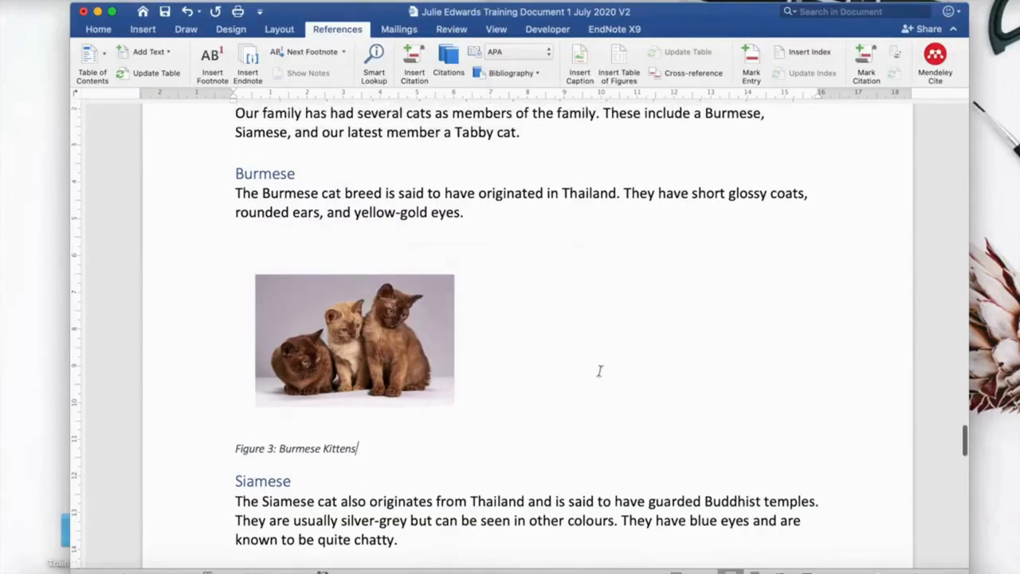
scroll(600, 370, "up", 10)
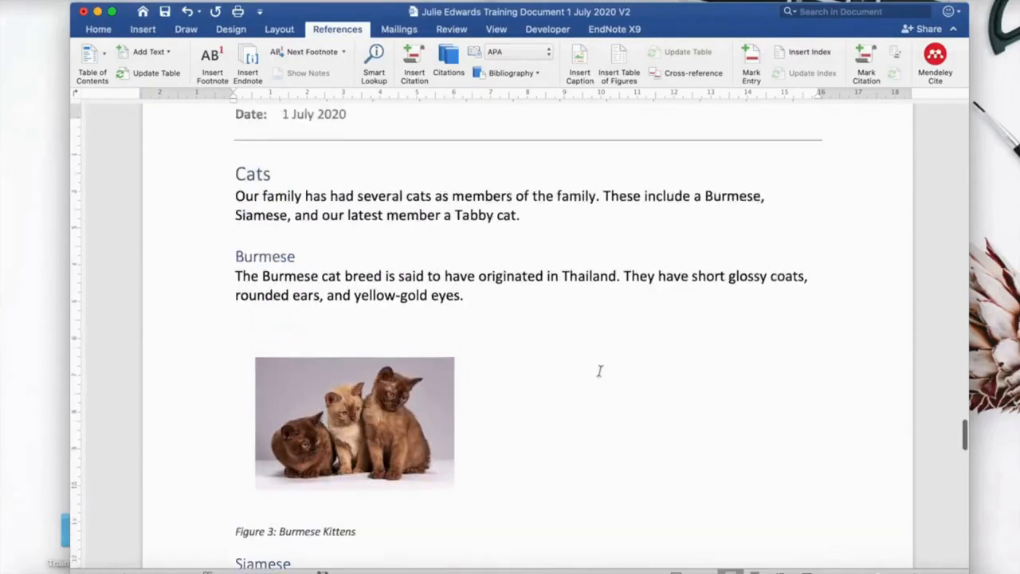
scroll(602, 373, "up", 5)
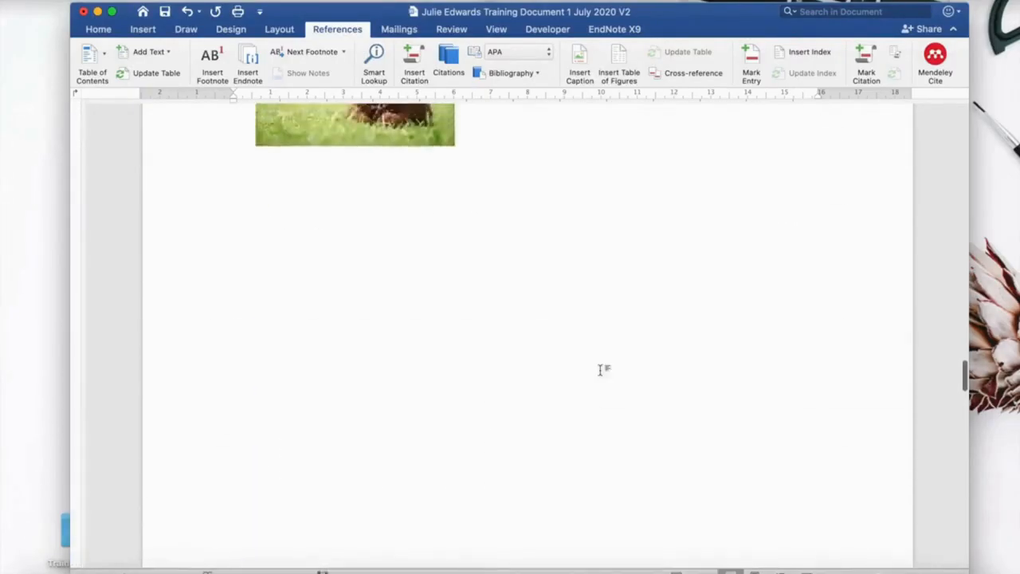
left_click(276, 326)
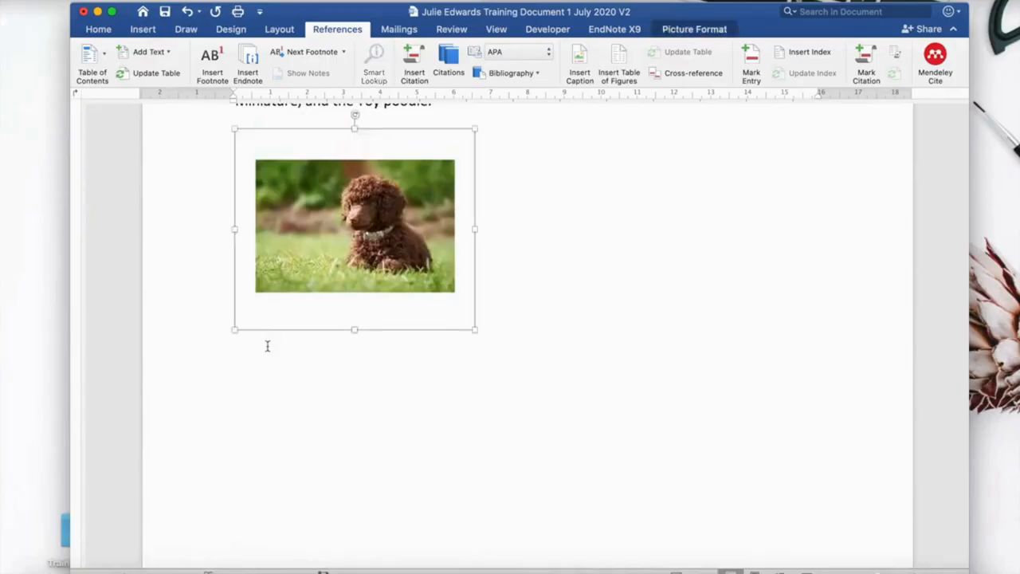
left_click(266, 346)
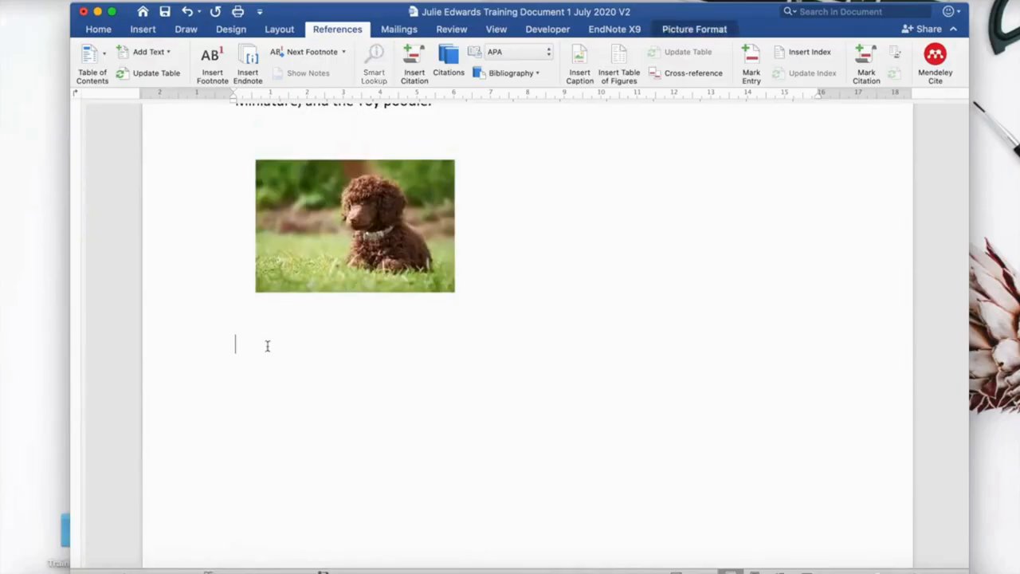
left_click(580, 59)
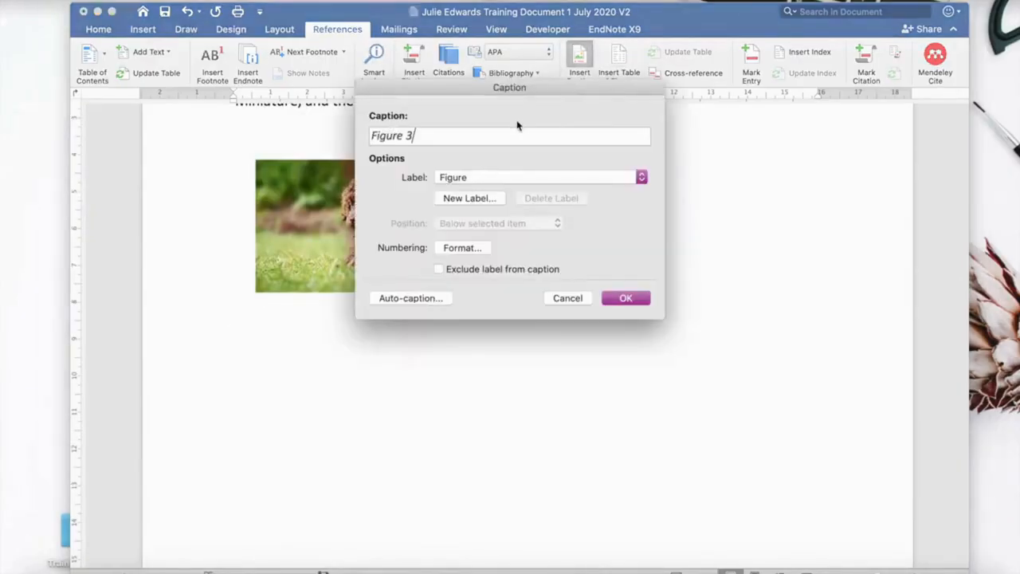
type(":")
type("Poodle")
left_click(629, 297)
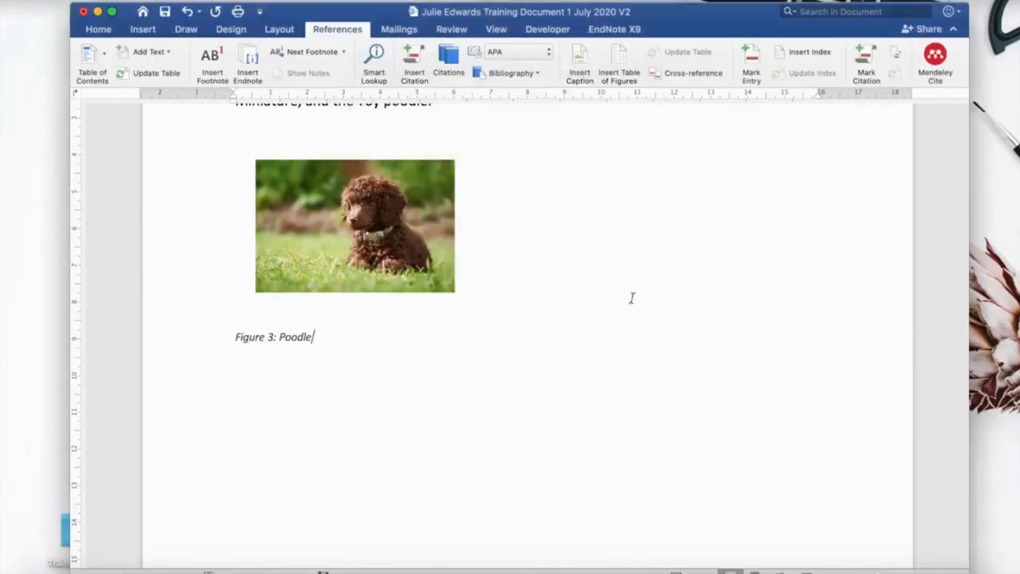
Insert the caption "Figure 5: Siamese" on the line below the Siamese cat picture.
scroll(629, 379, "down", 15)
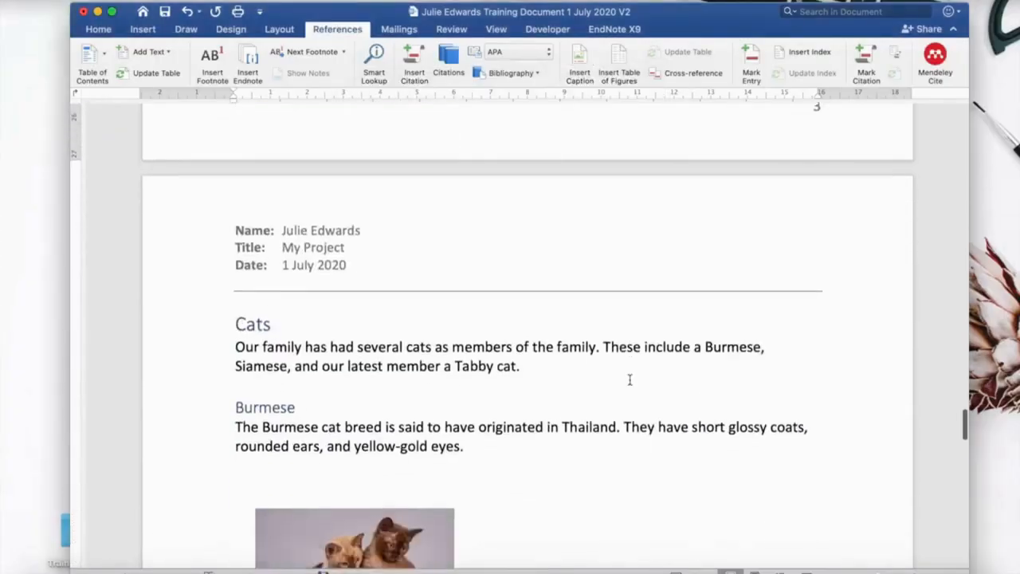
scroll(629, 380, "down", 3)
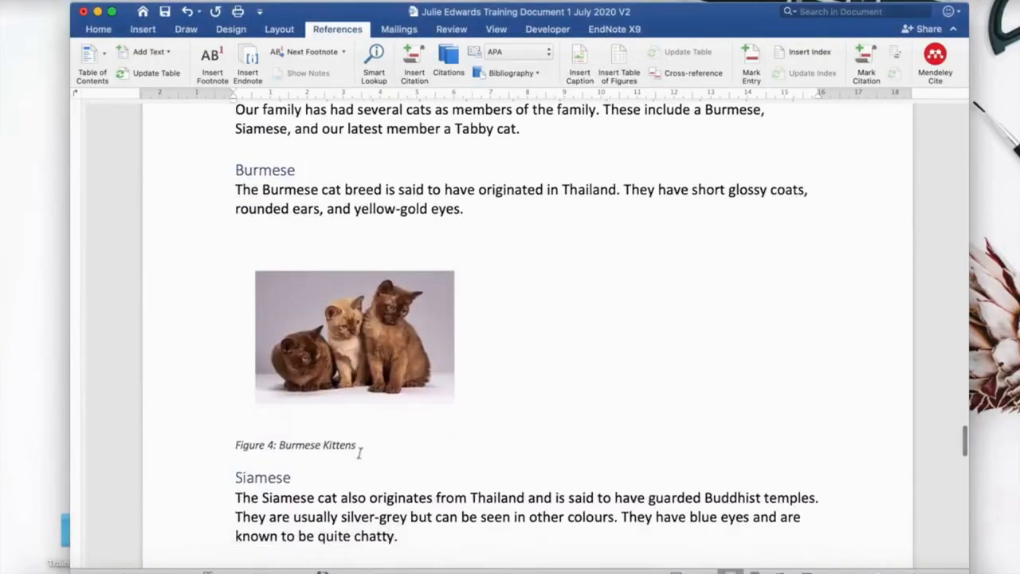
scroll(359, 453, "down", 2)
scroll(360, 453, "down", 10)
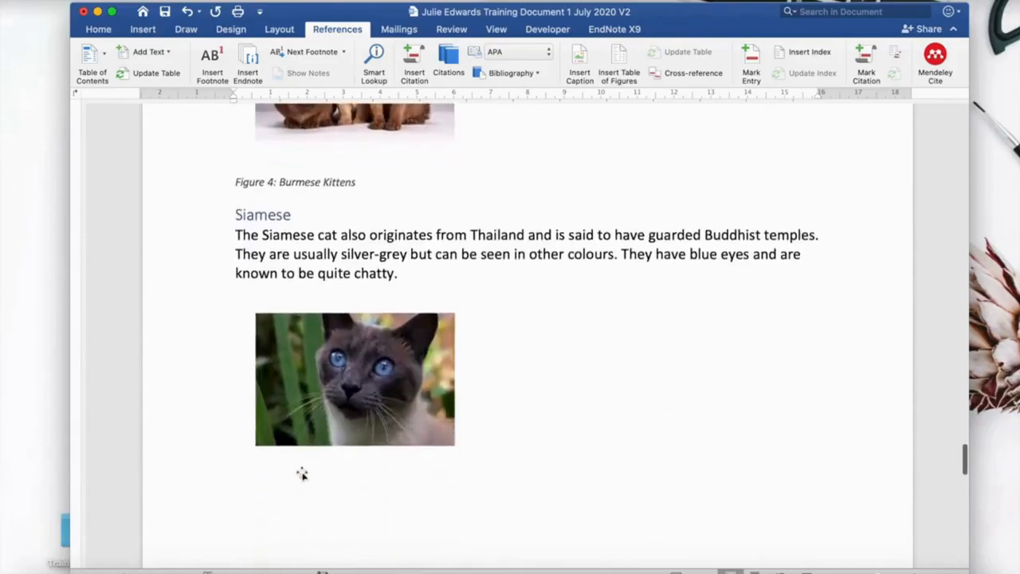
left_click(268, 474)
left_click(274, 498)
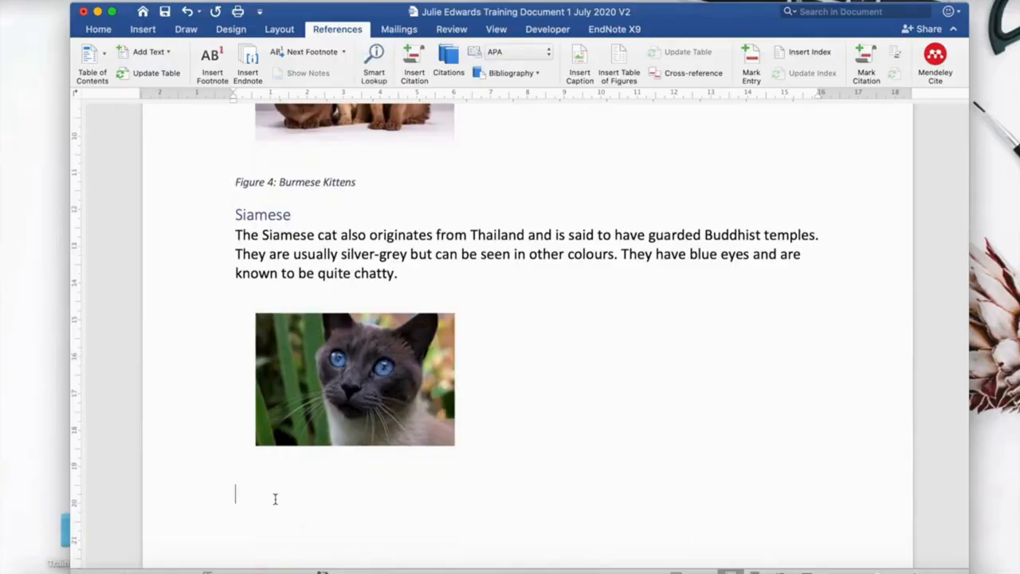
left_click(587, 74)
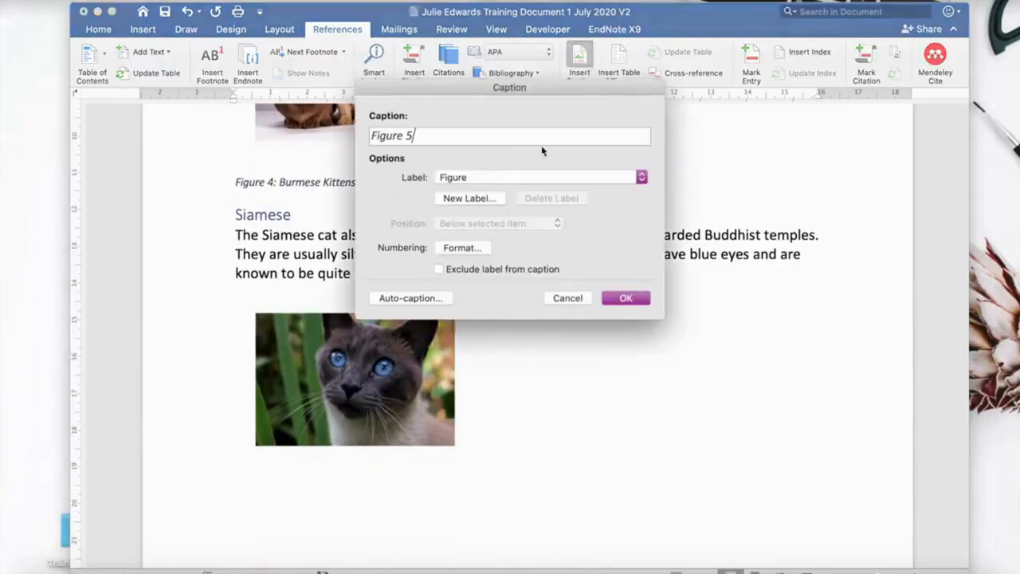
type(": Sima")
key("BackSpace")
type("amese")
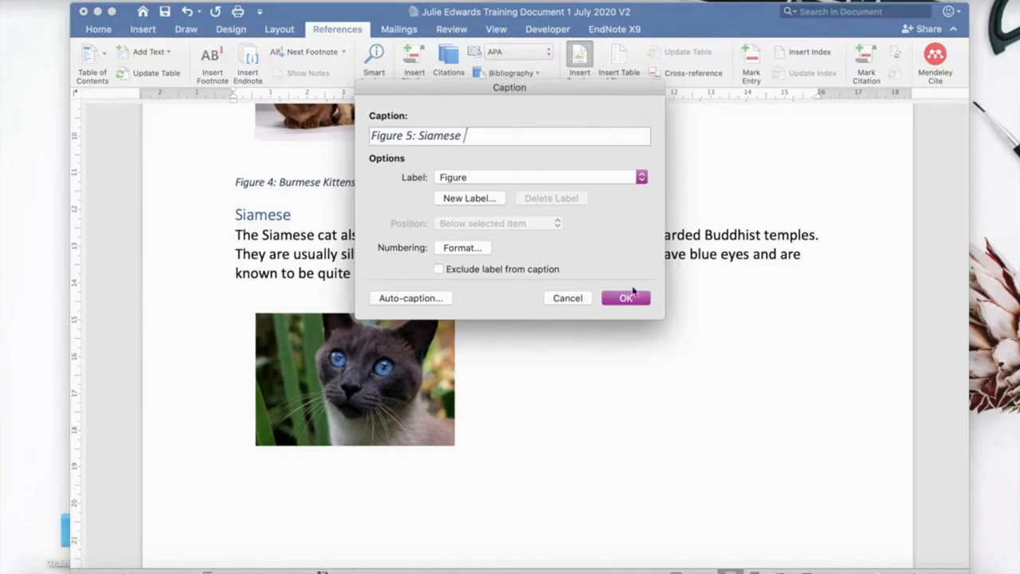
left_click(627, 297)
Insert the caption "Figure 6: Tabby Cat" on the line below the Tabby cat picture.
scroll(607, 418, "down", 20)
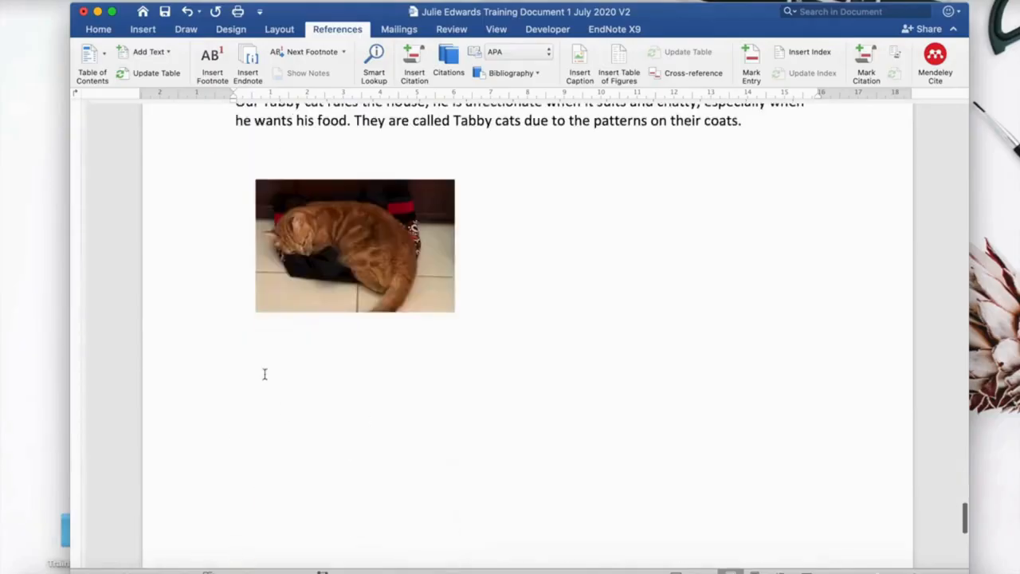
left_click(266, 349)
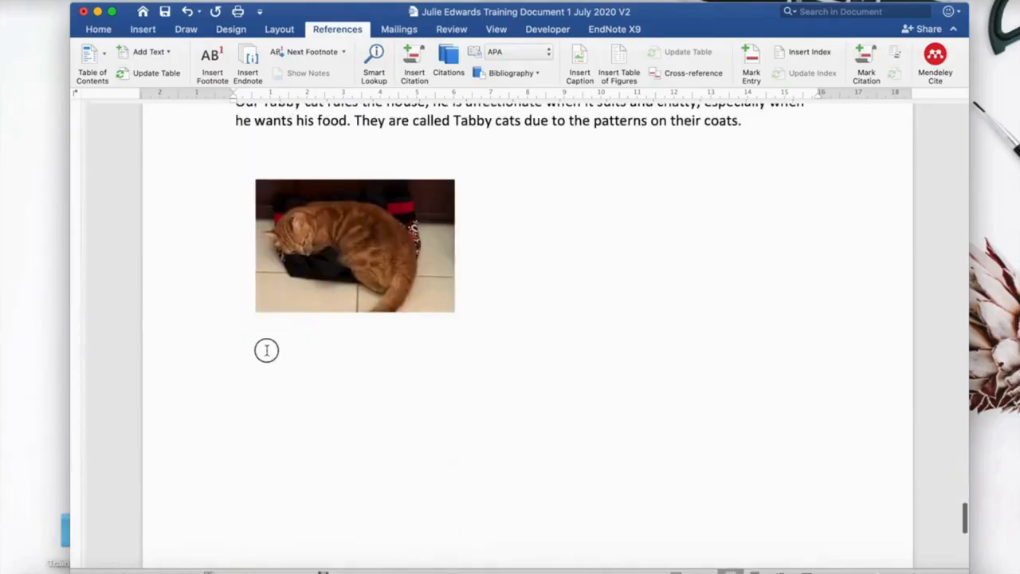
left_click(582, 56)
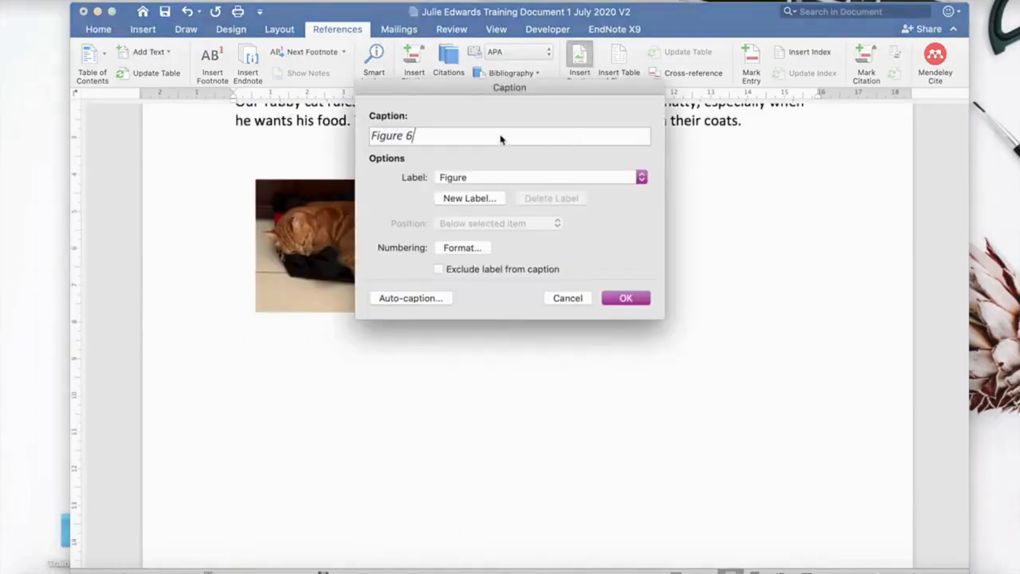
type(": Tabby Cat")
left_click(626, 298)
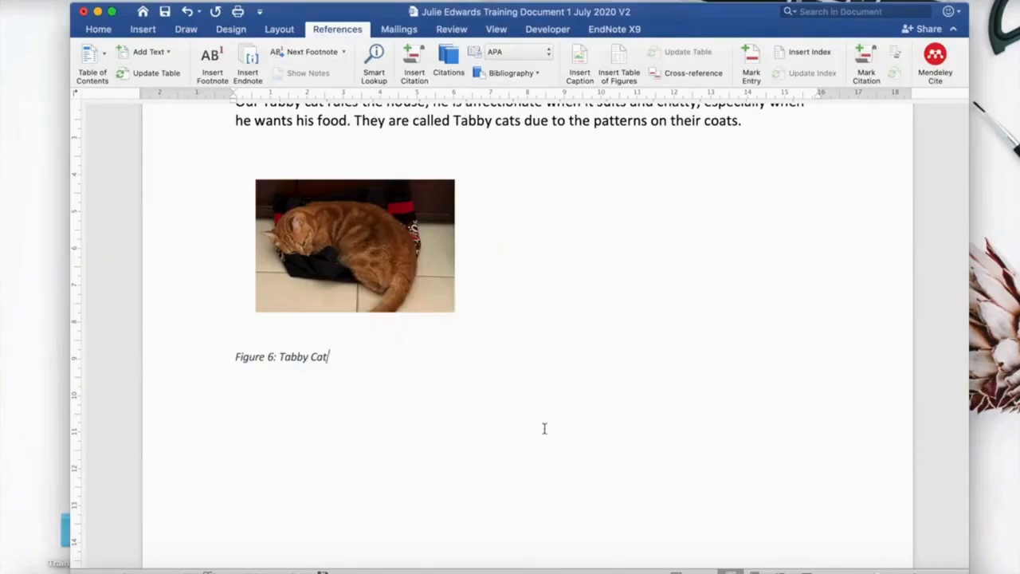
Add the heading "List of Images" on the empty line below the table of contents and give it the Heading 1 style.
scroll(472, 294, "up", 3)
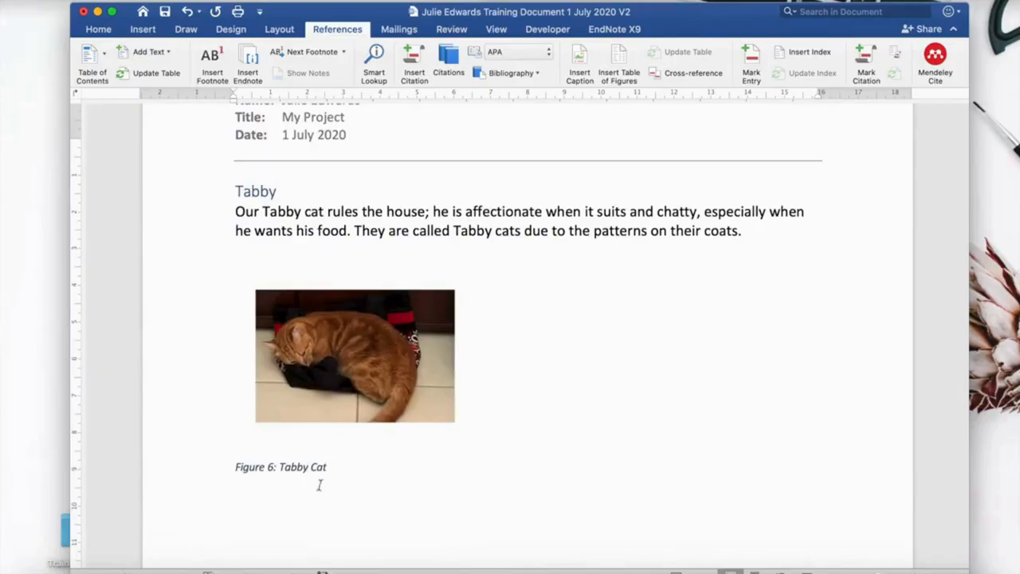
scroll(319, 485, "up", 5)
scroll(319, 485, "up", 20)
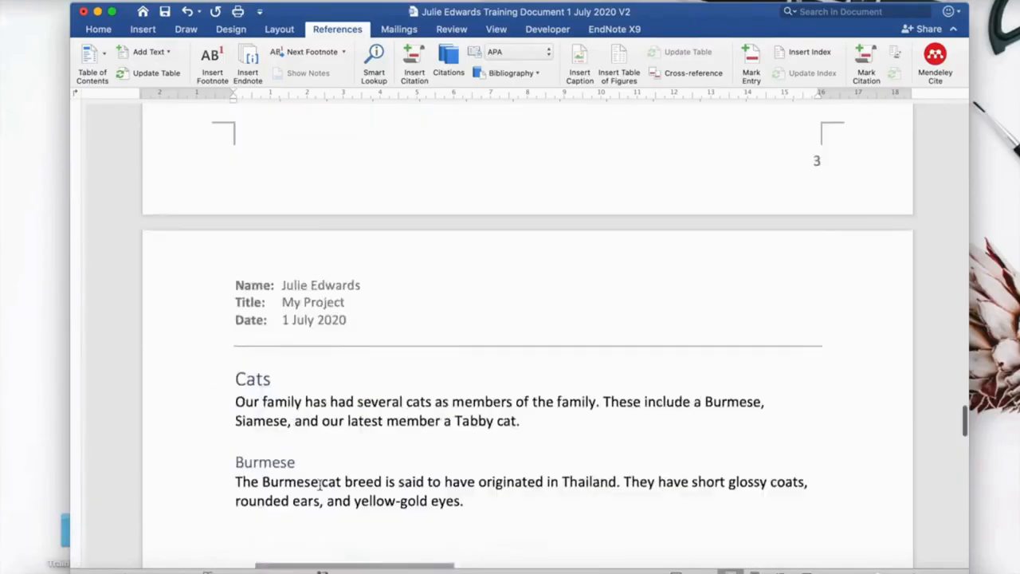
scroll(318, 484, "up", 20)
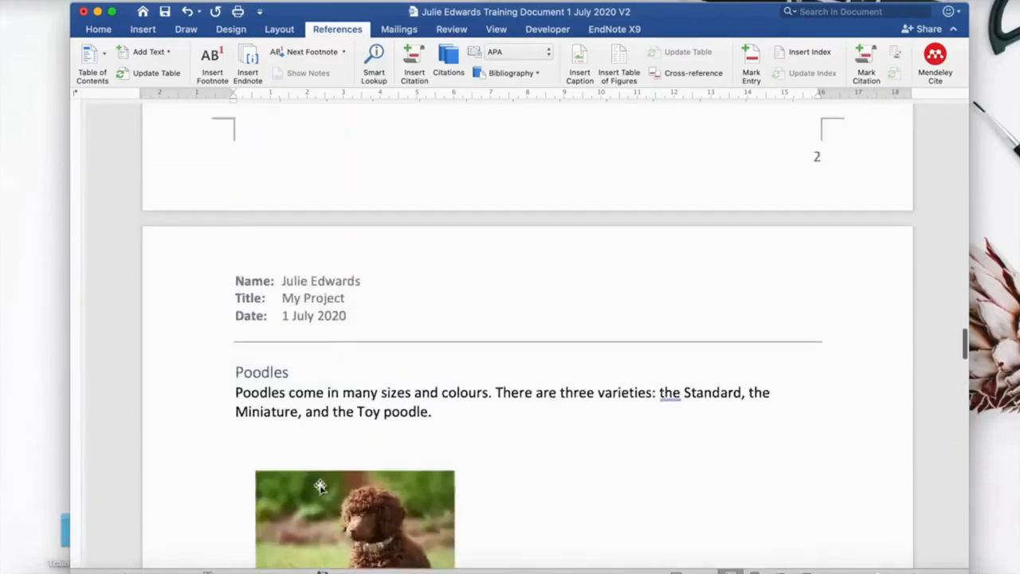
scroll(319, 485, "up", 20)
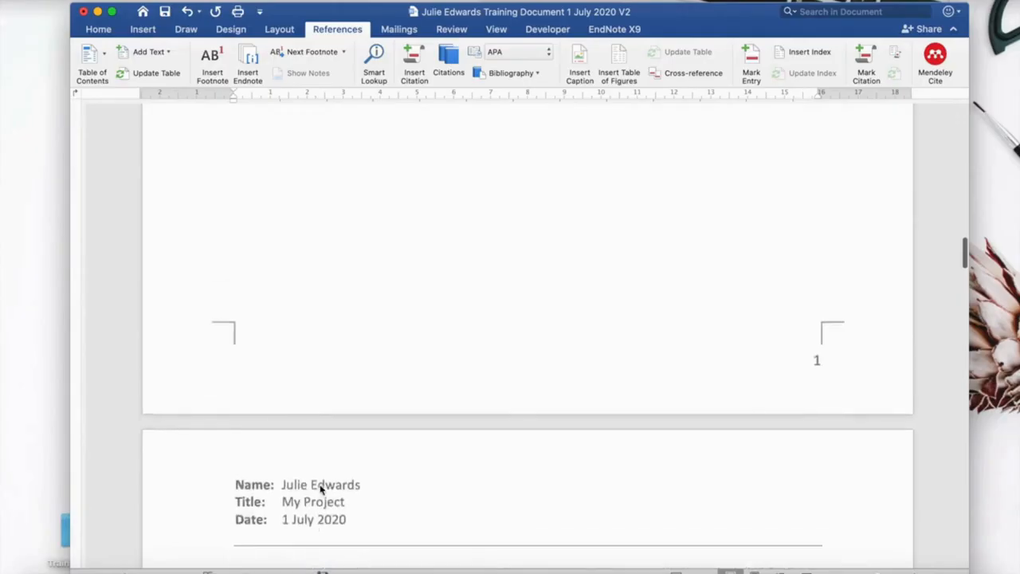
scroll(320, 484, "up", 8)
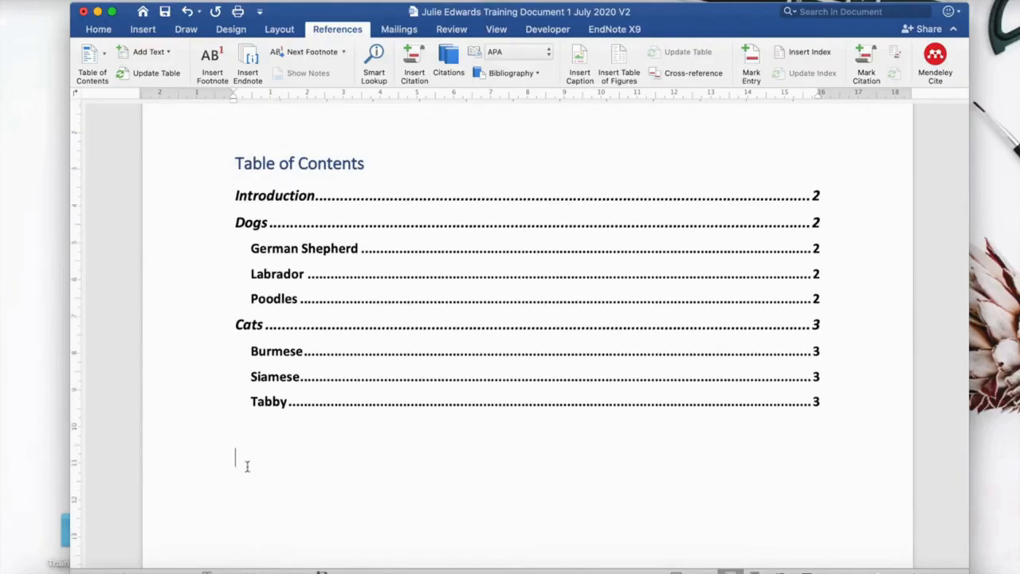
type("List of Ol")
key("BackSpace")
type("Images")
left_click(96, 32)
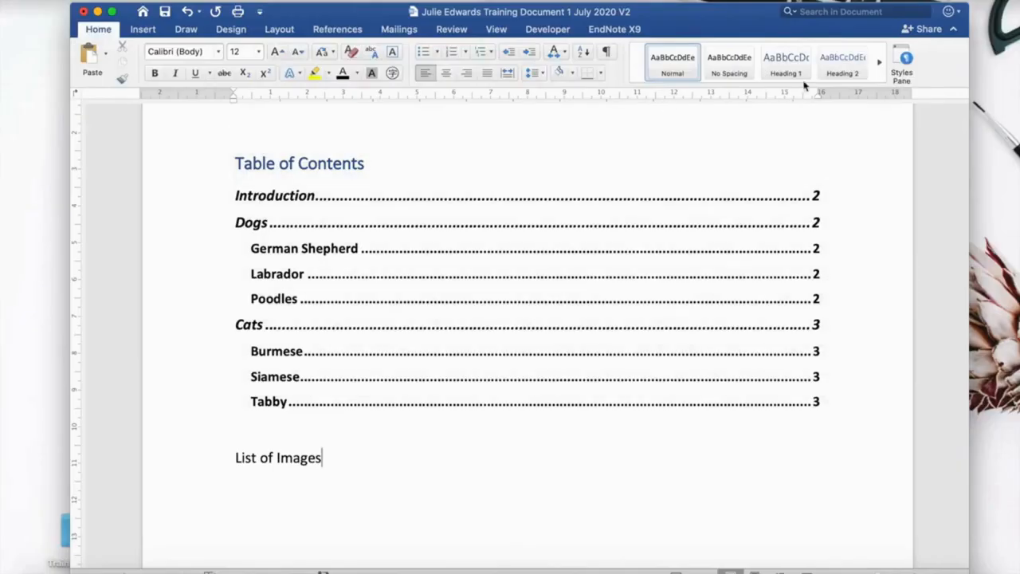
left_click(786, 64)
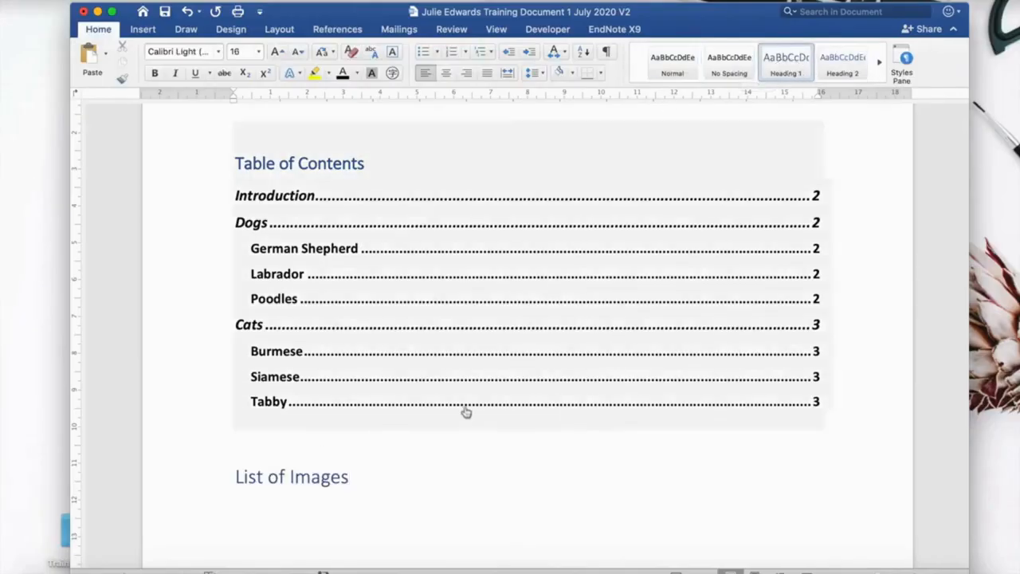
Insert a table of figures for the Figure captions on a new line below the List of Images heading.
scroll(466, 410, "down", 3)
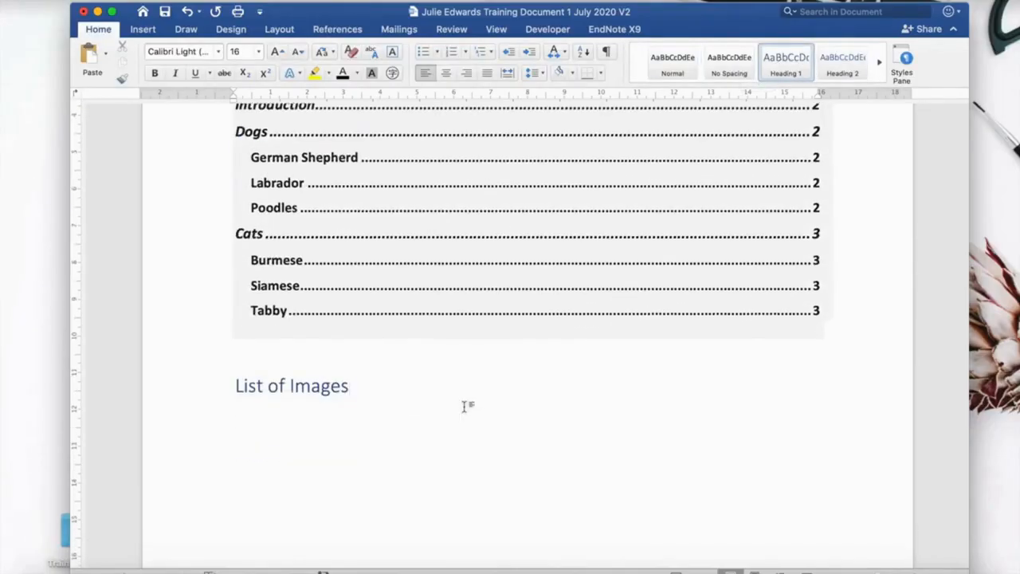
key("Return")
left_click(143, 29)
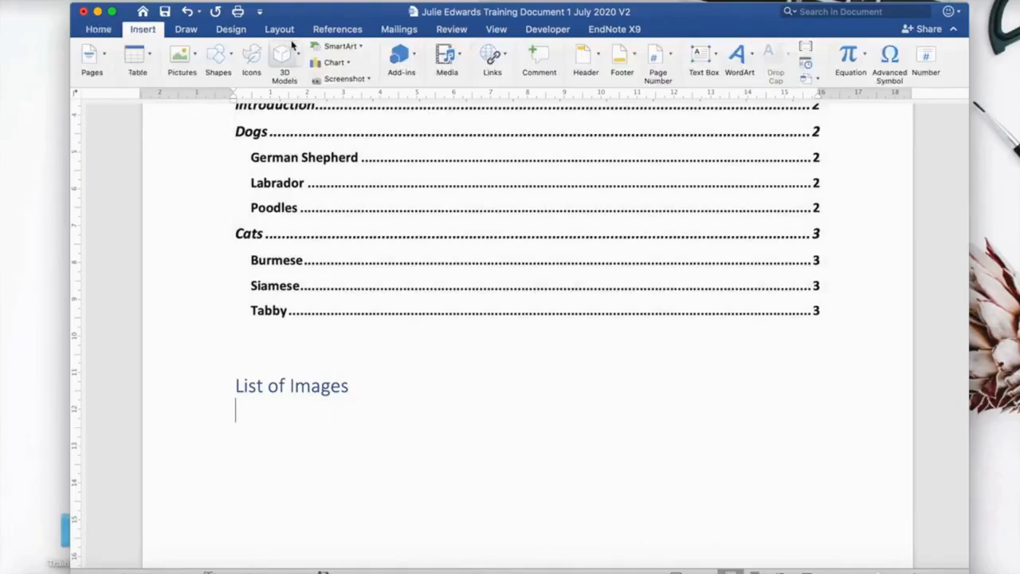
left_click(330, 30)
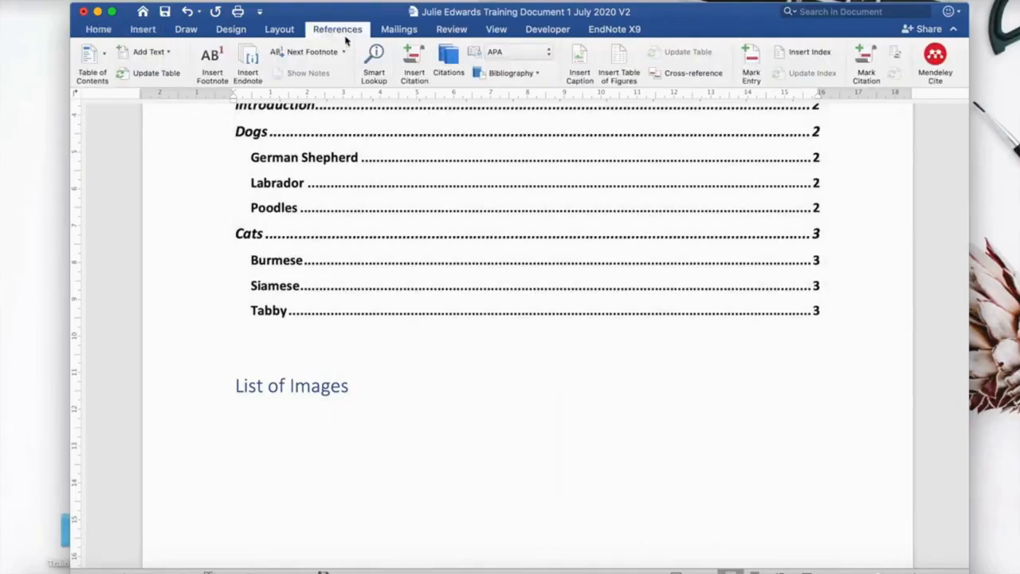
left_click(619, 73)
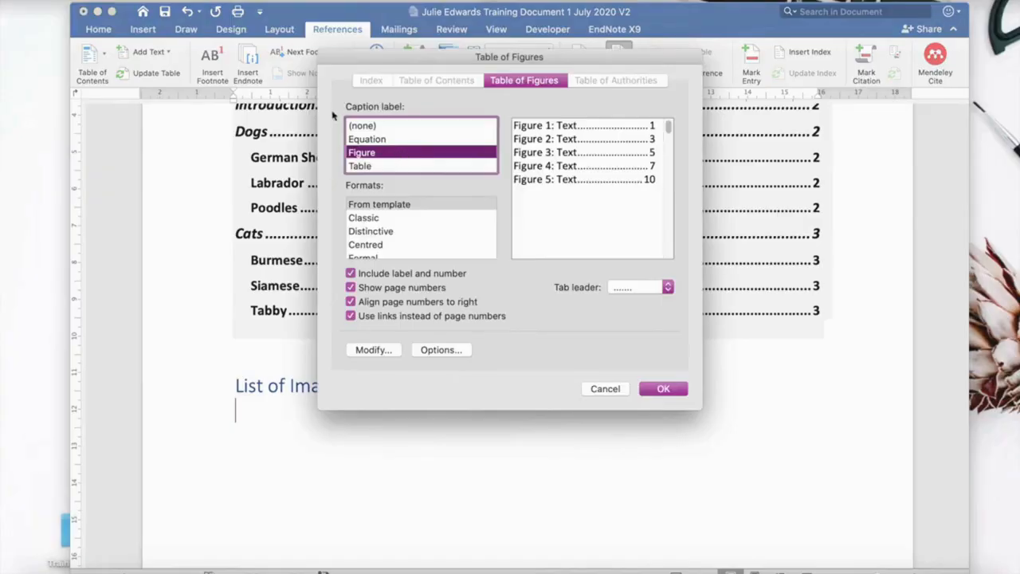
left_click(660, 389)
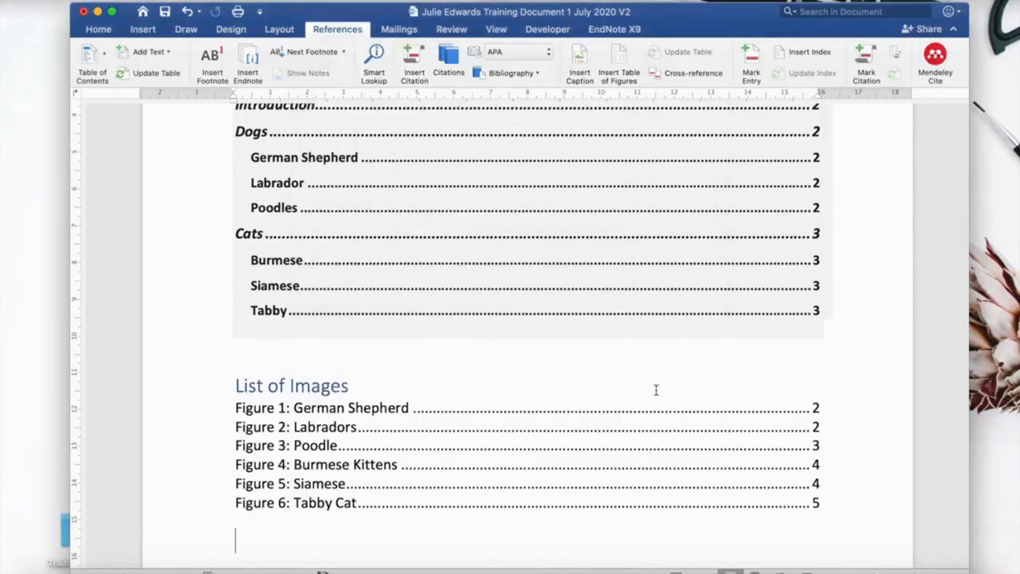
Update the entire table of contents, including its headings and page numbers.
scroll(656, 390, "down", 3)
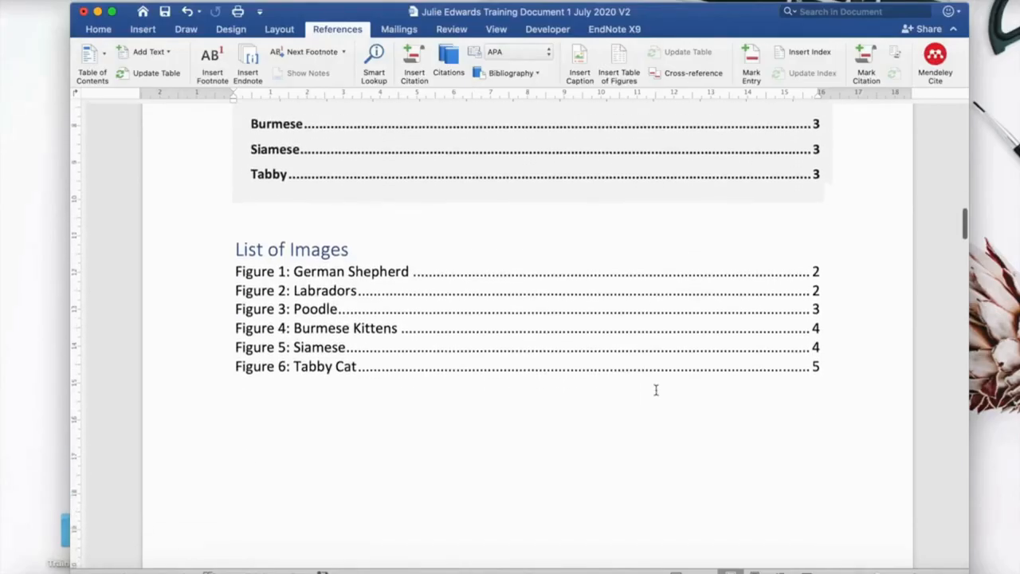
scroll(656, 390, "up", 4)
scroll(656, 389, "down", 1)
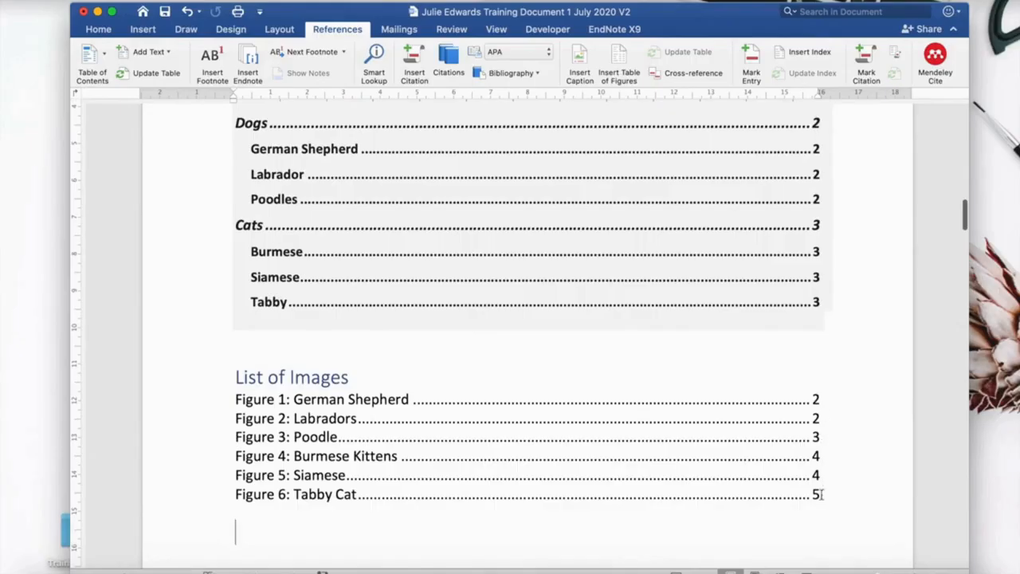
scroll(535, 449, "up", 5)
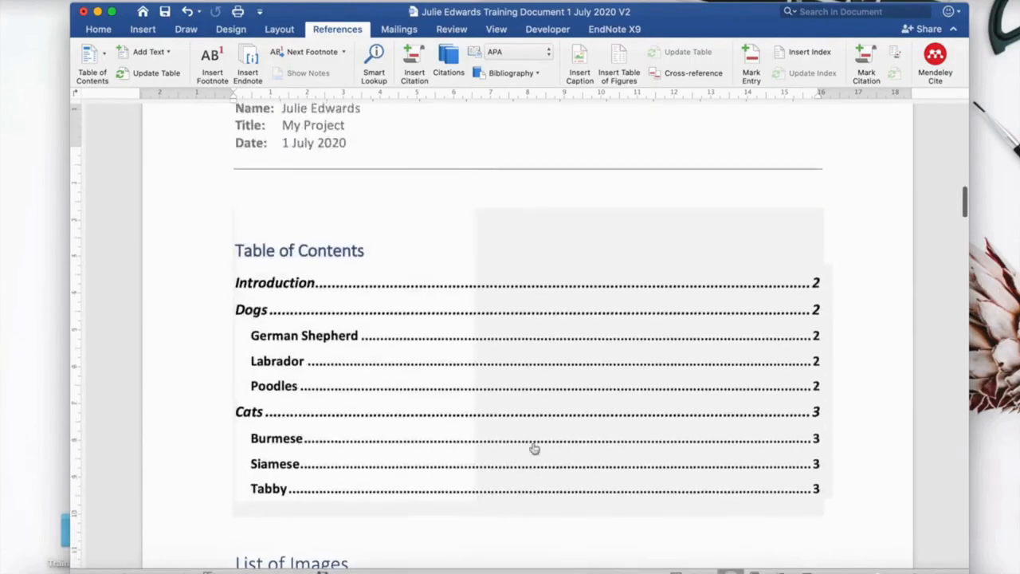
left_click(358, 229)
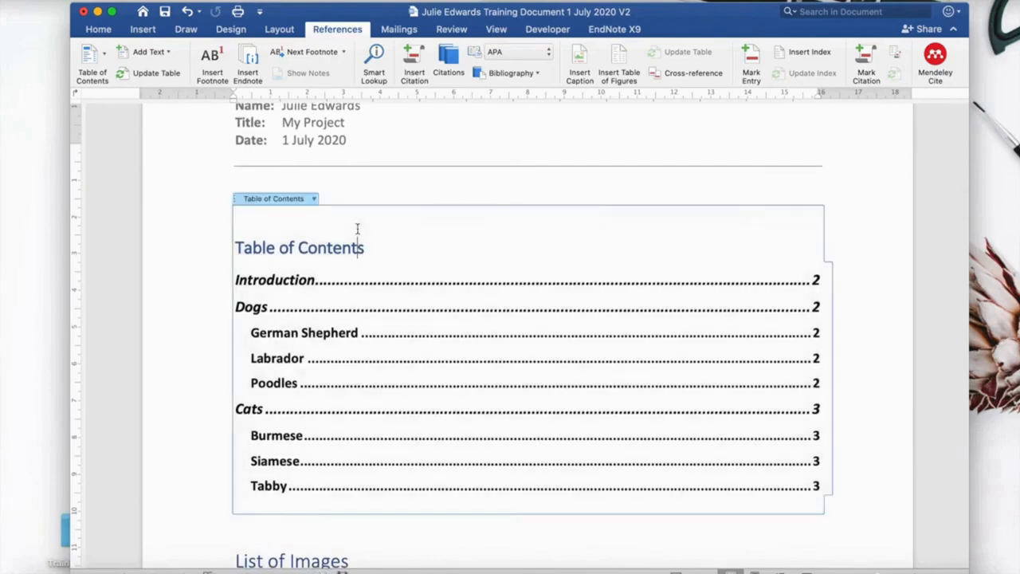
left_click(314, 200)
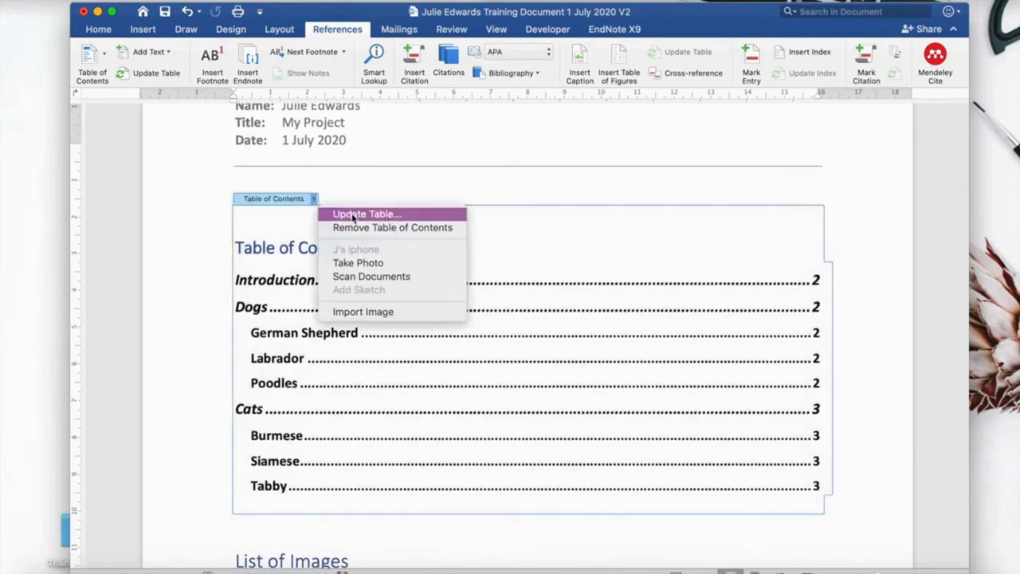
left_click(354, 216)
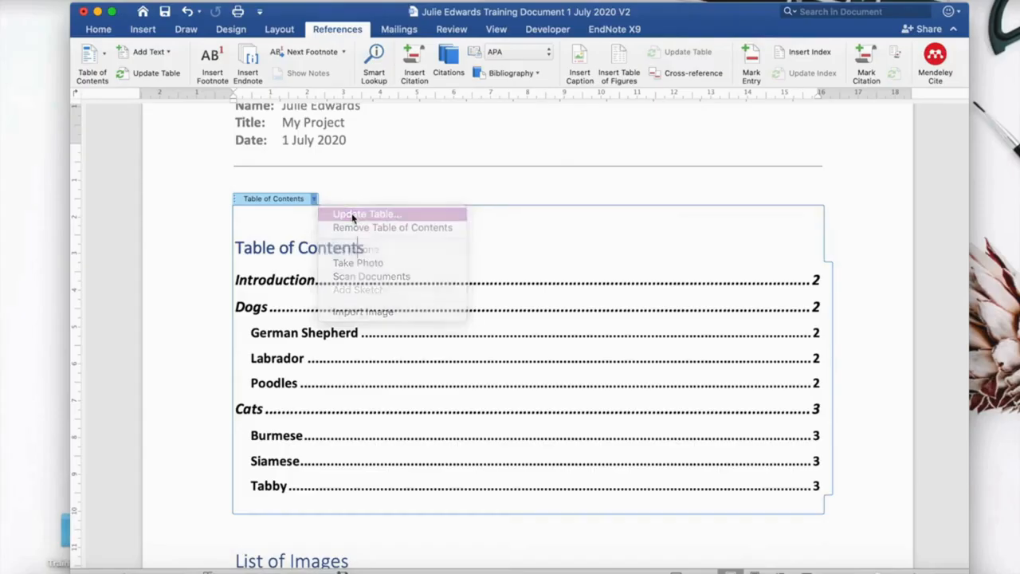
left_click(383, 193)
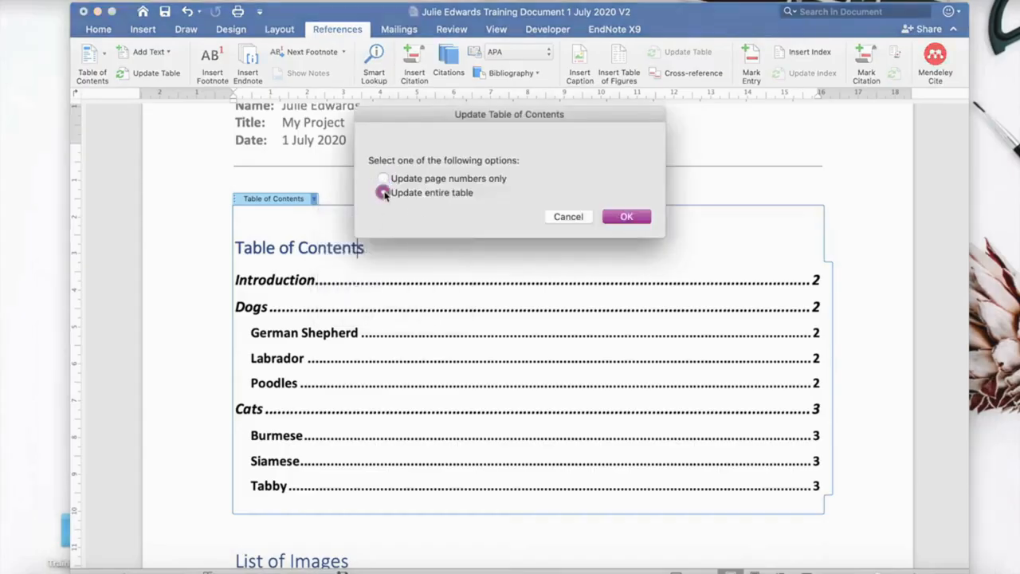
left_click(629, 218)
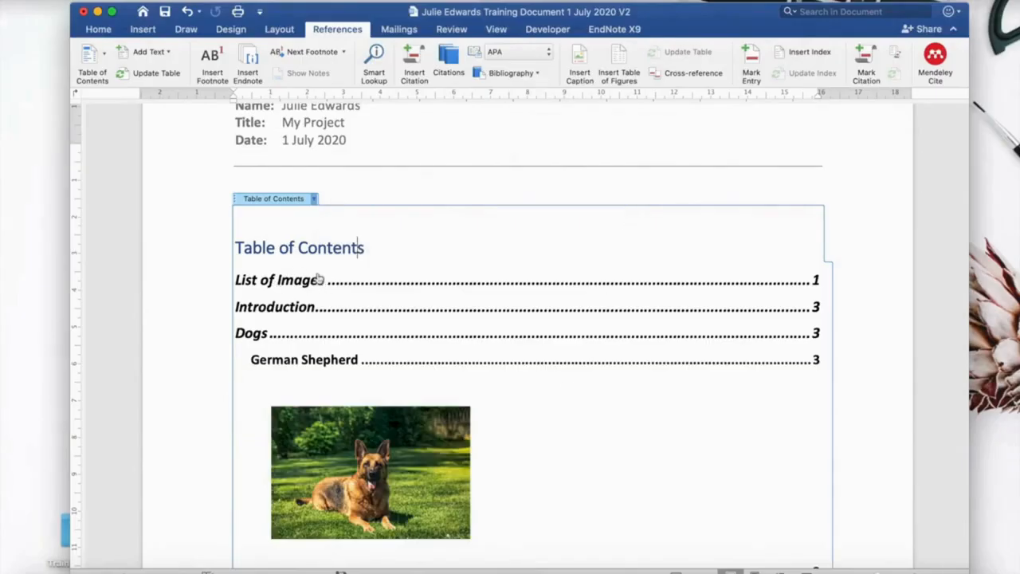
Apply the Normal style to the German Shepherd picture's paragraph in the Dogs section.
scroll(618, 322, "down", 3)
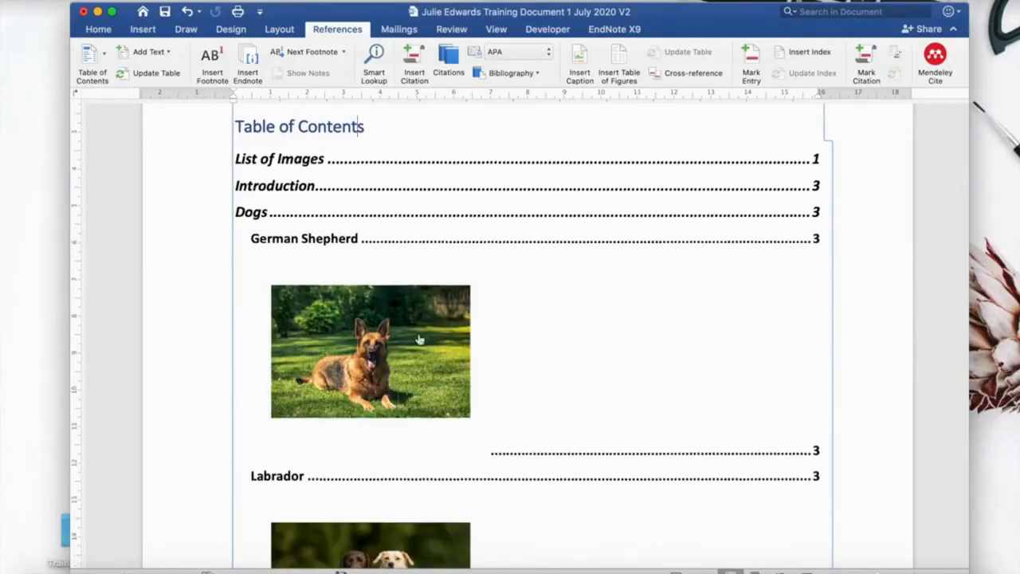
scroll(417, 337, "down", 3)
scroll(423, 334, "down", 7)
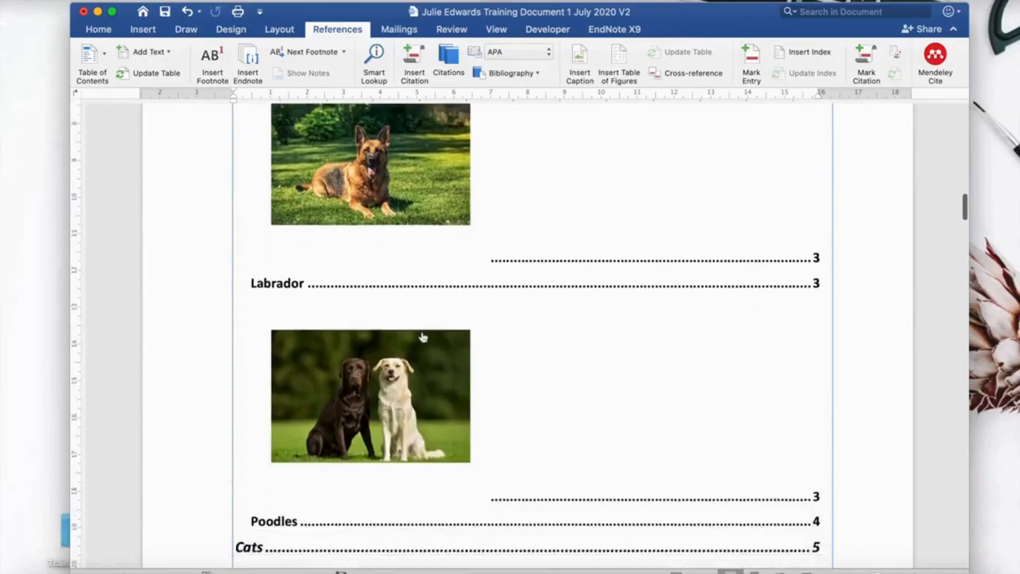
scroll(424, 337, "down", 9)
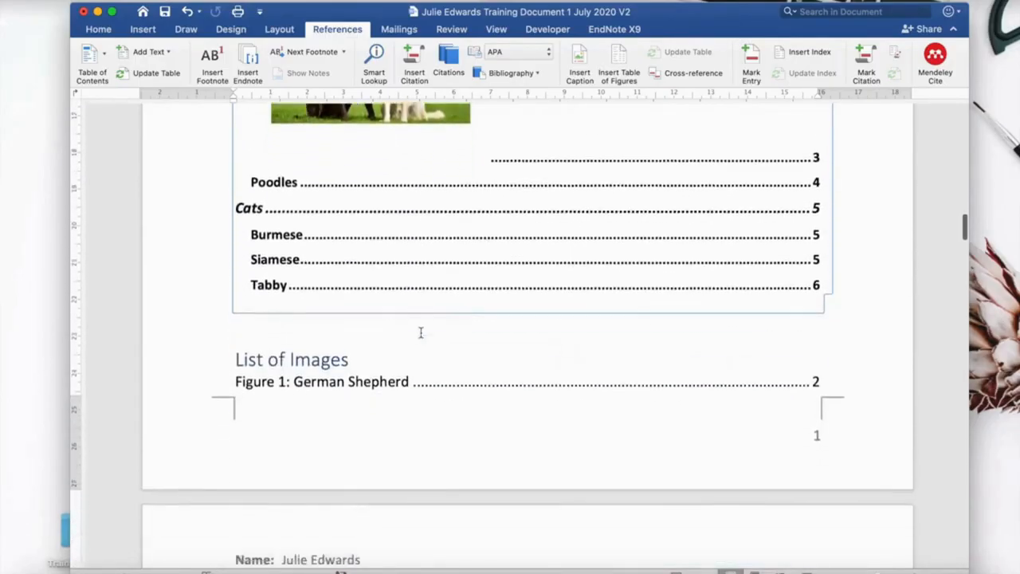
scroll(423, 337, "down", 20)
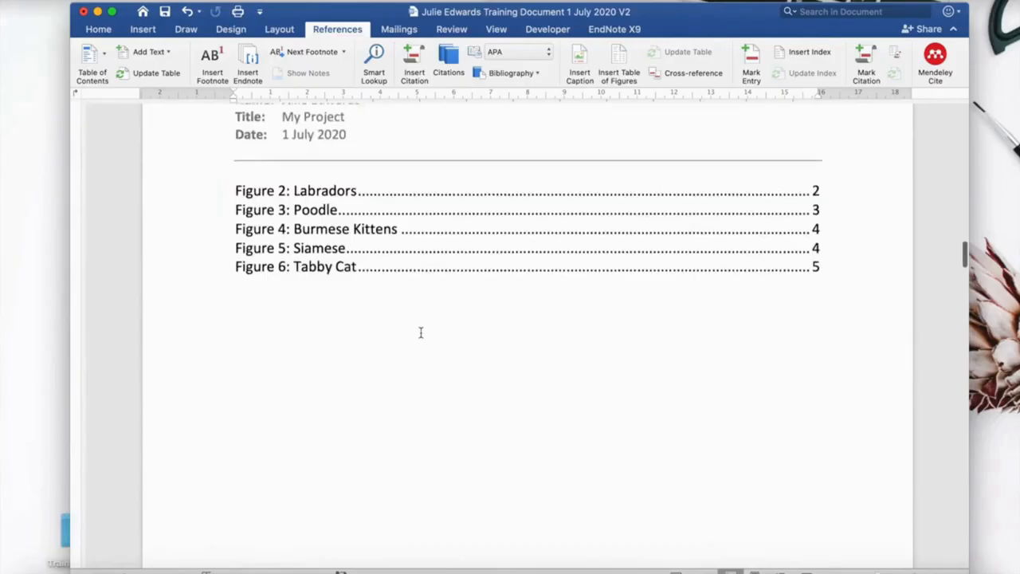
scroll(421, 333, "down", 10)
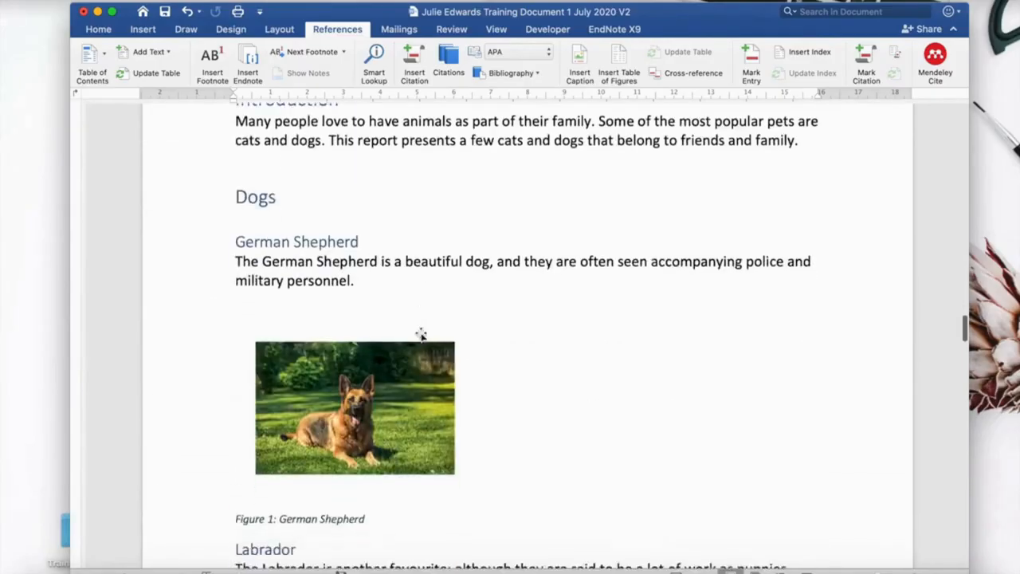
right_click(422, 335)
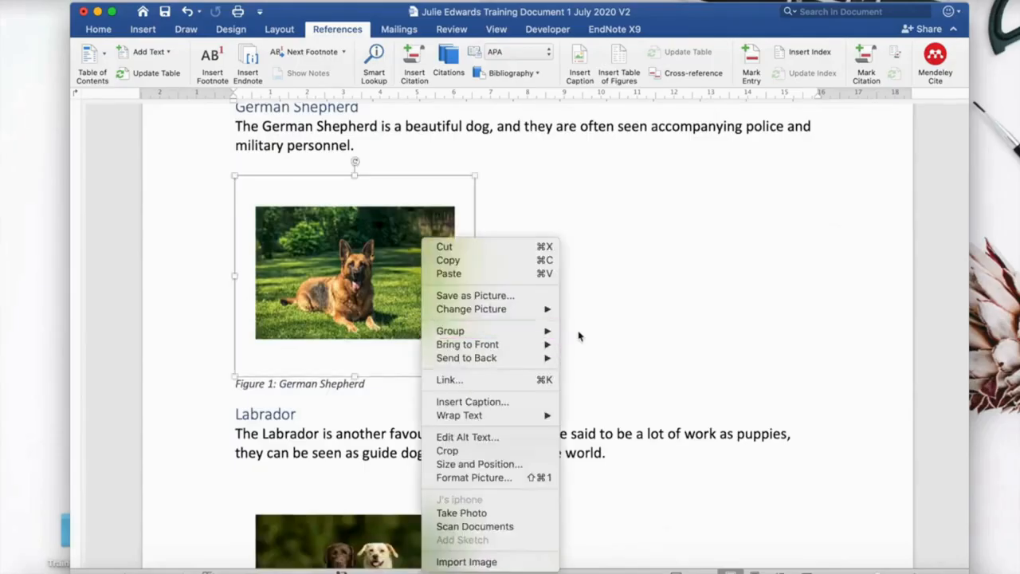
left_click(105, 32)
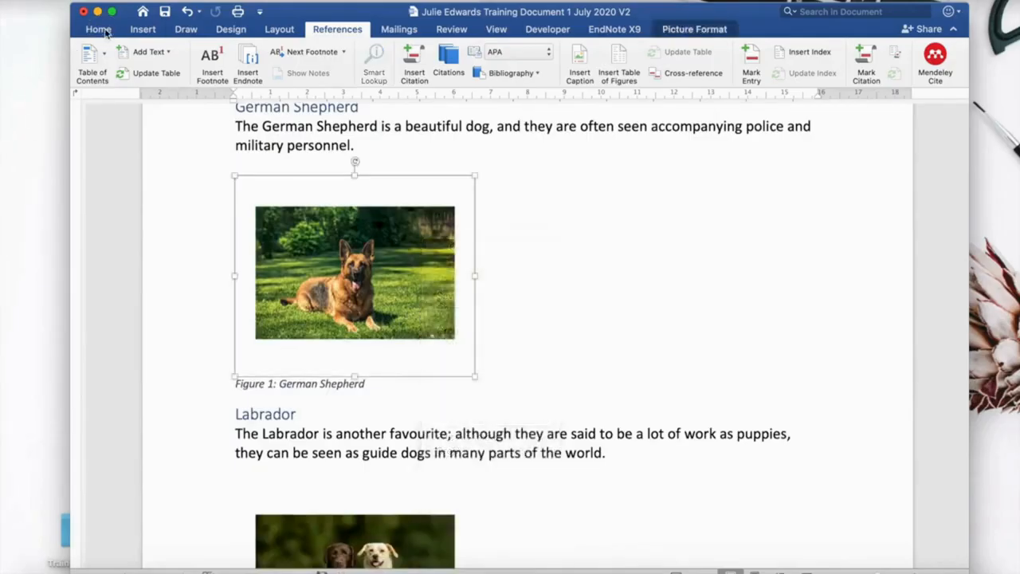
left_click(98, 30)
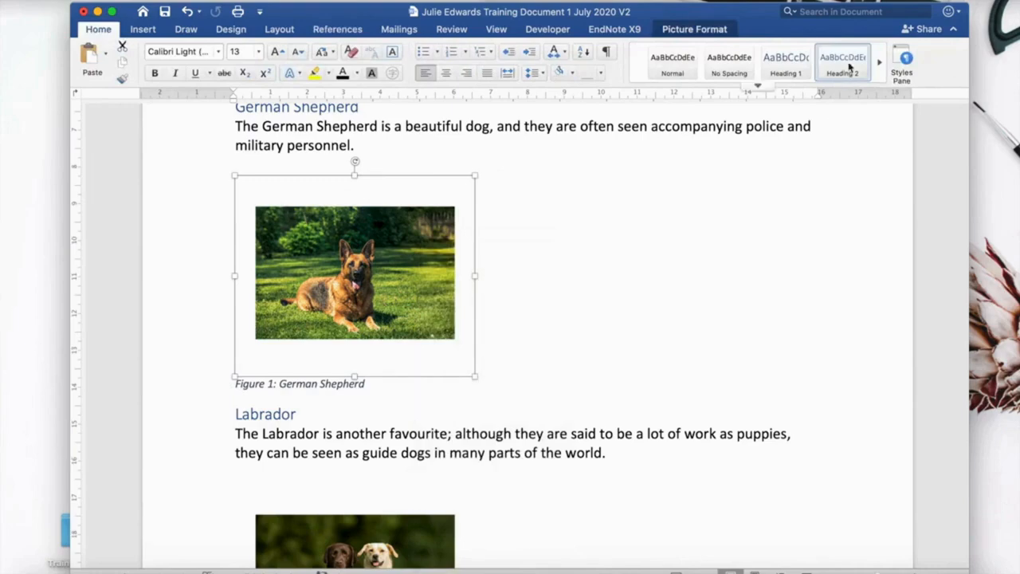
left_click(669, 68)
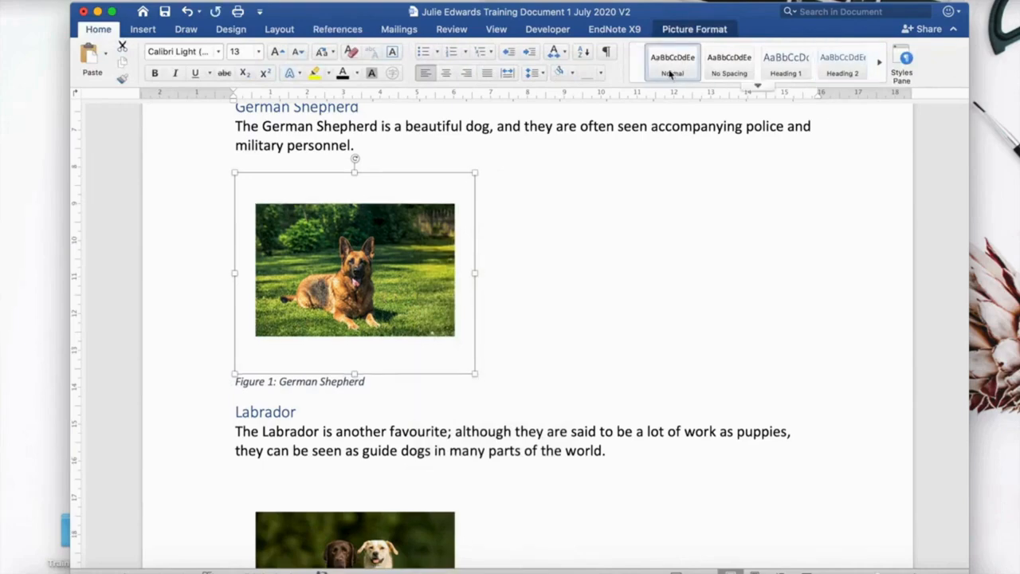
Apply the Normal style to the Labrador picture's paragraph.
scroll(566, 324, "down", 5)
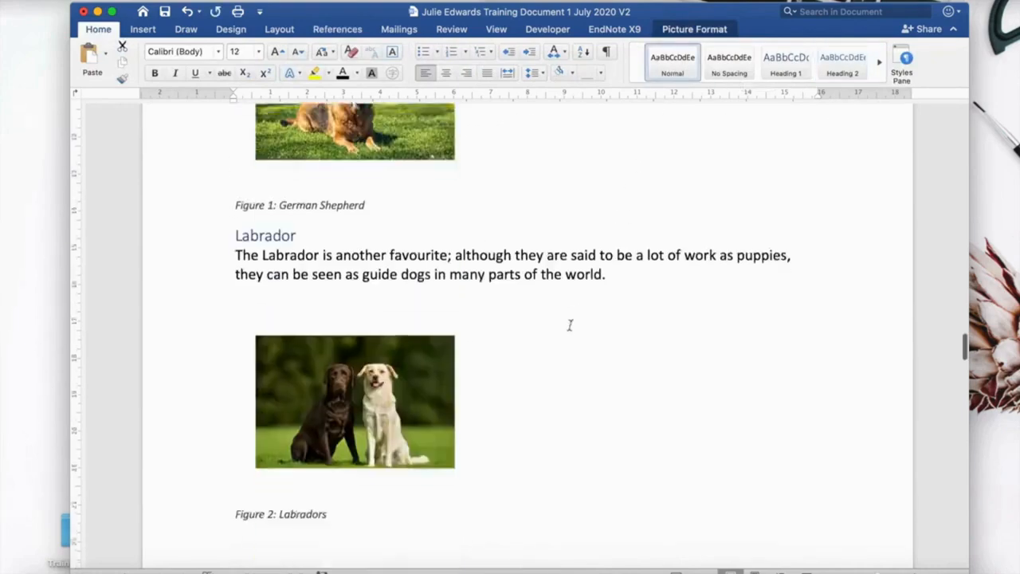
left_click(499, 403)
left_click(452, 402)
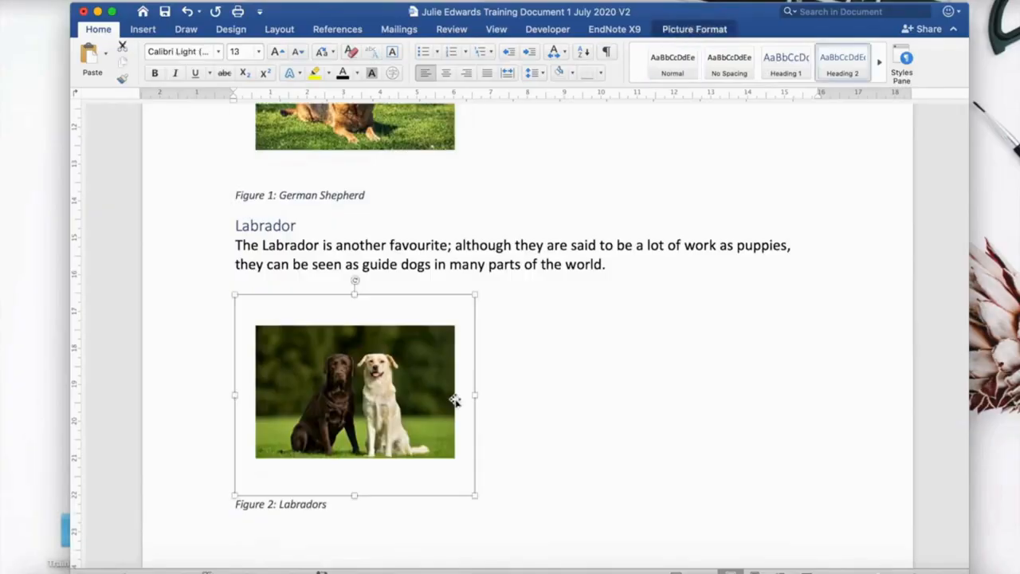
left_click(672, 70)
Check the paragraph style applied to each of the Poodle, Burmese, Siamese and Tabby pictures.
scroll(562, 437, "down", 15)
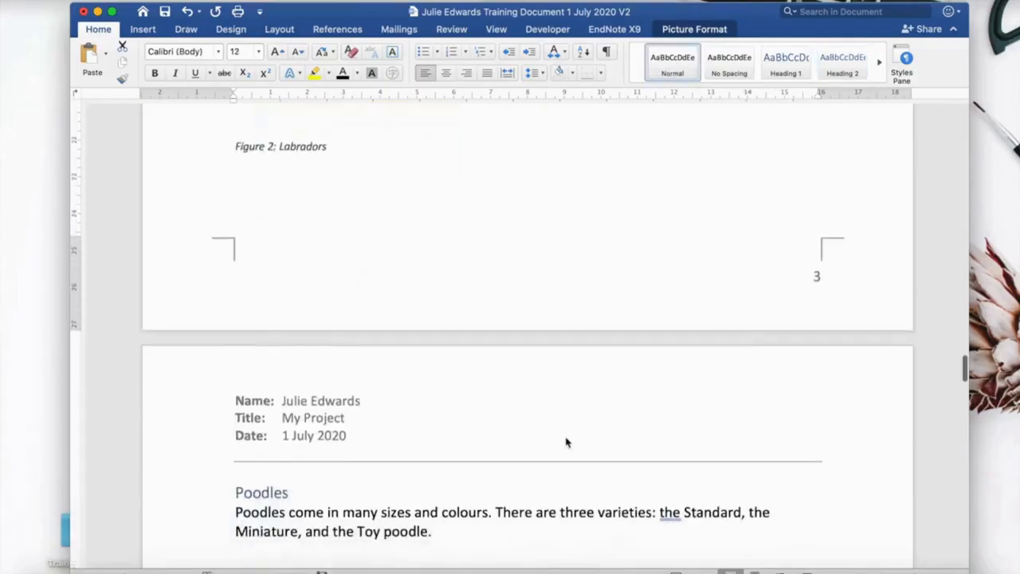
left_click(453, 457)
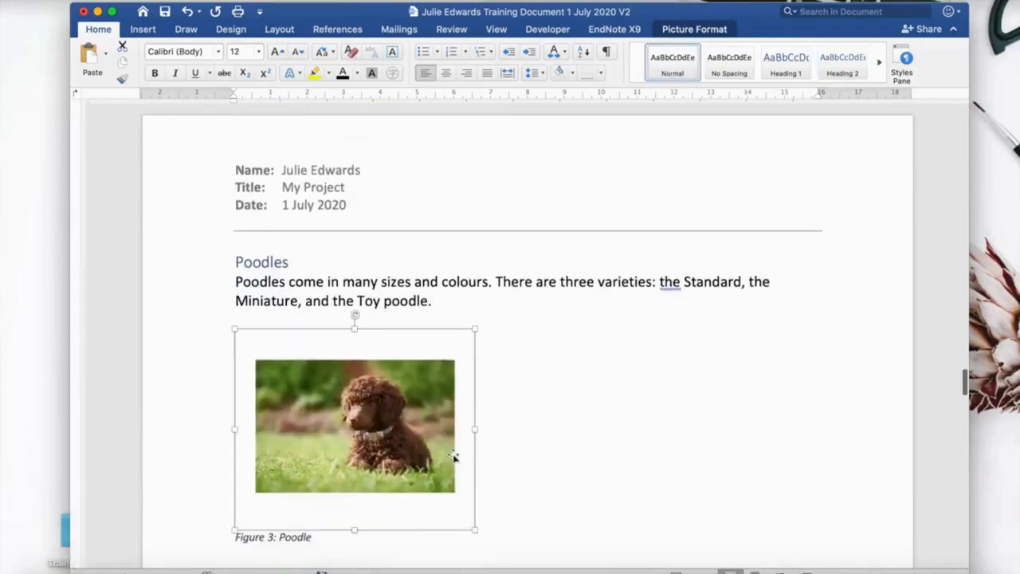
scroll(642, 357, "down", 20)
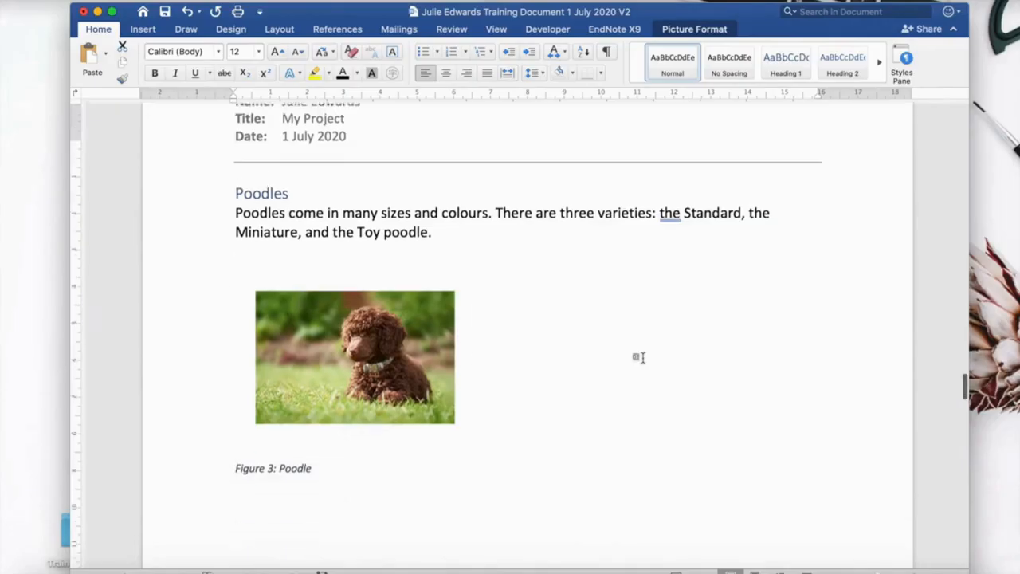
scroll(643, 358, "down", 12)
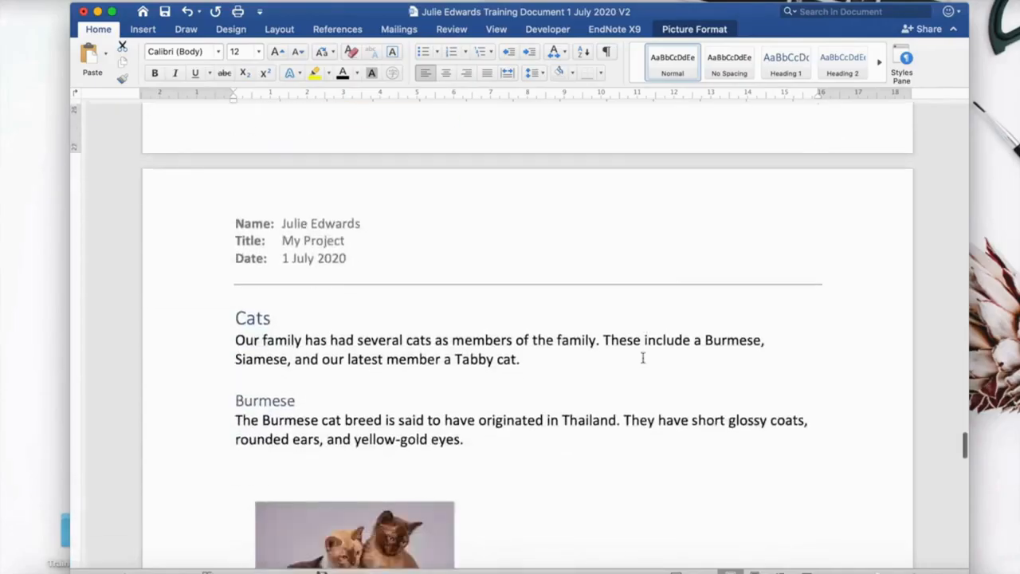
left_click(460, 375)
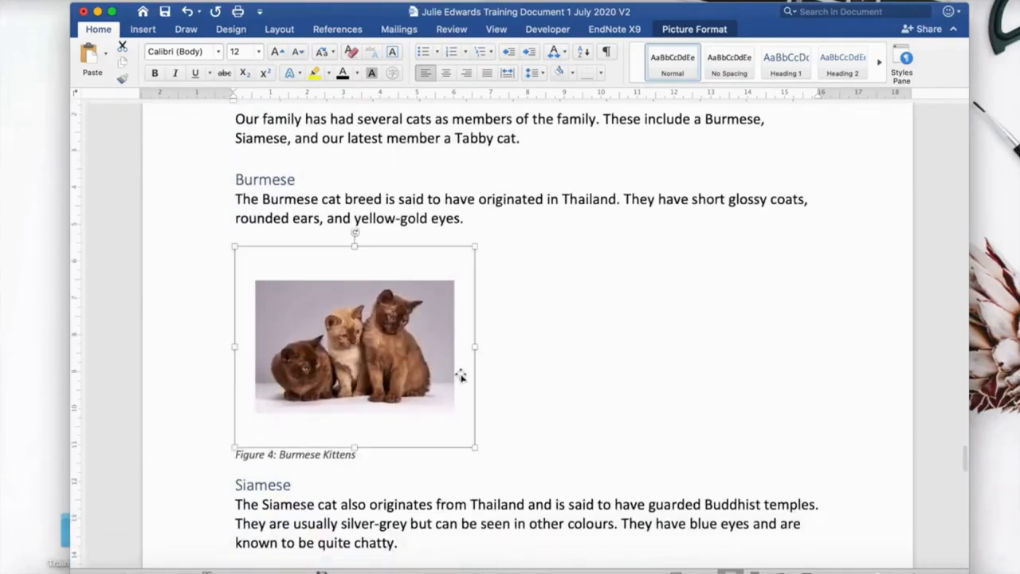
scroll(626, 293, "down", 12)
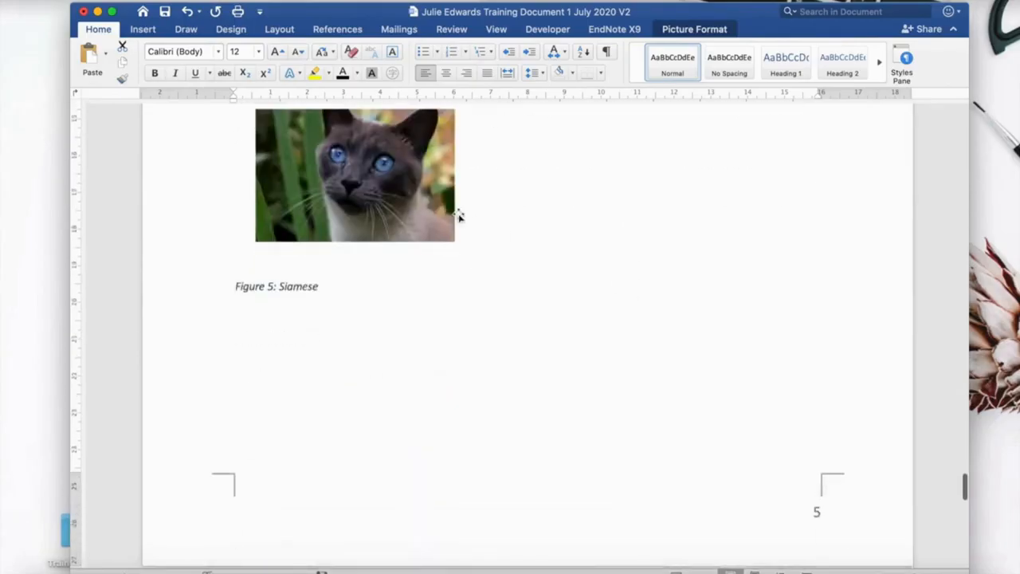
left_click(460, 217)
left_click(556, 228)
scroll(560, 228, "down", 15)
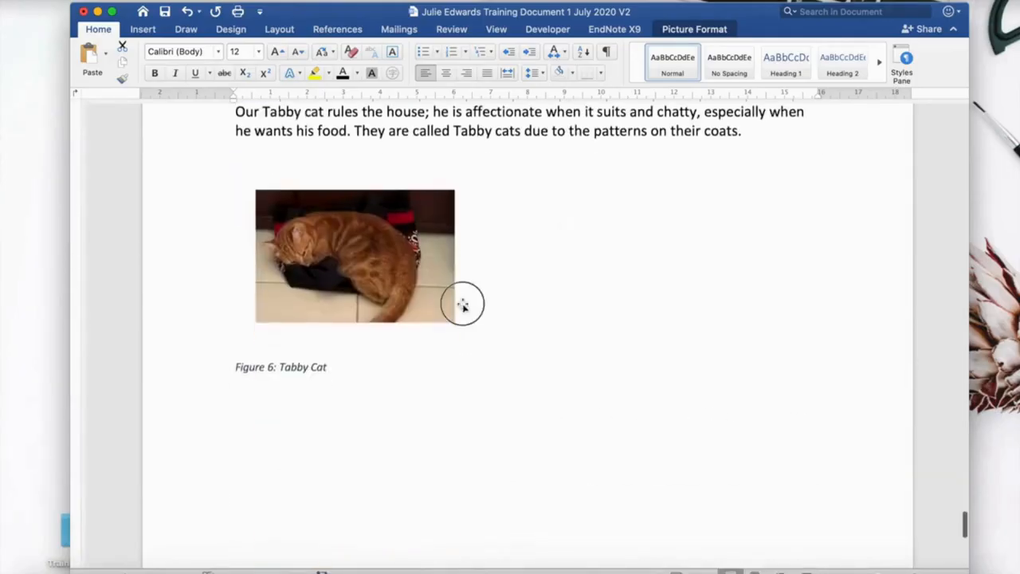
left_click(462, 303)
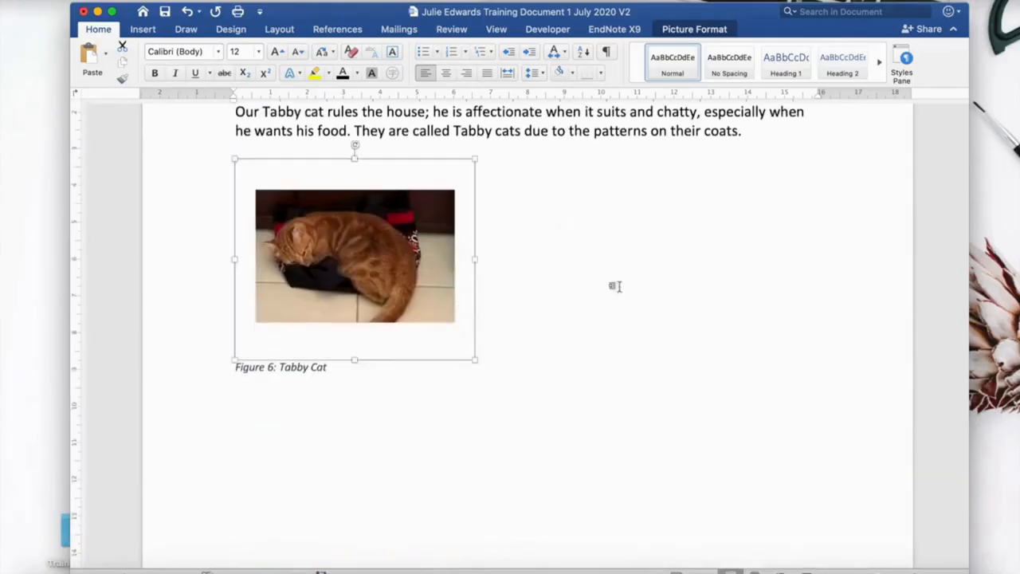
Update the entire table of contents, rebuilding its entries after the picture style corrections.
scroll(618, 287, "up", 20)
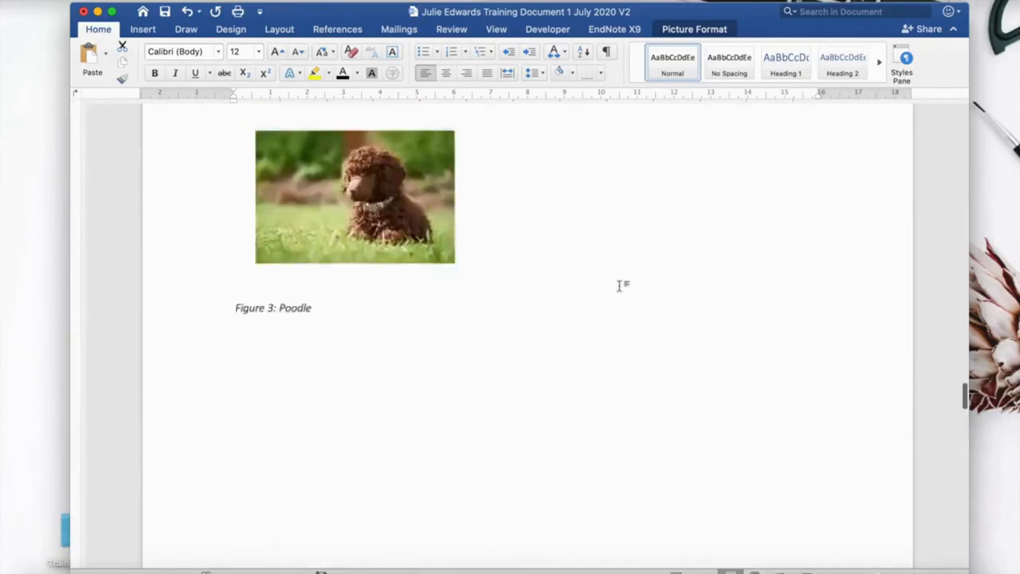
scroll(620, 286, "up", 20)
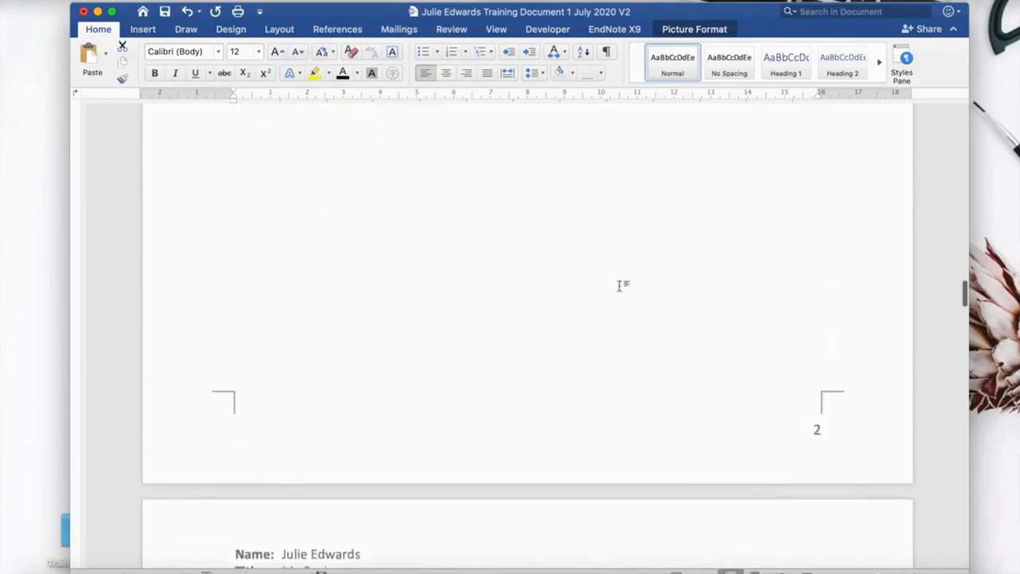
scroll(620, 286, "up", 20)
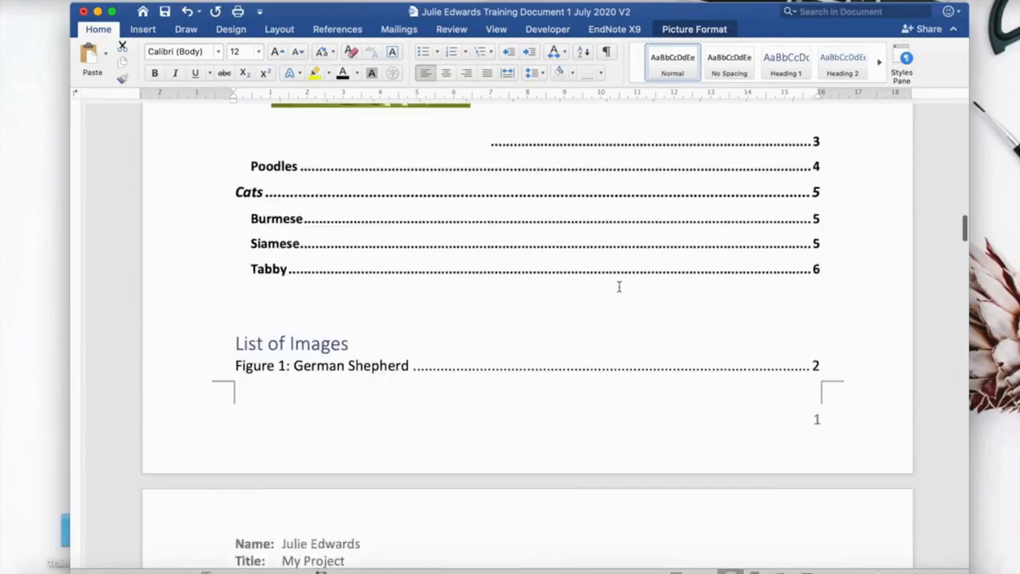
scroll(619, 287, "up", 15)
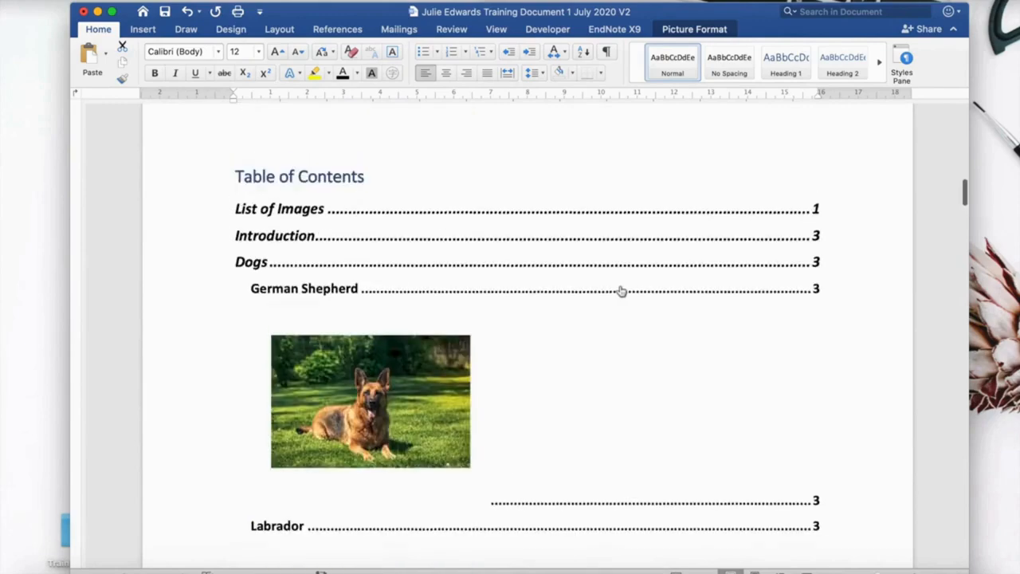
scroll(620, 288, "up", 2)
left_click(368, 220)
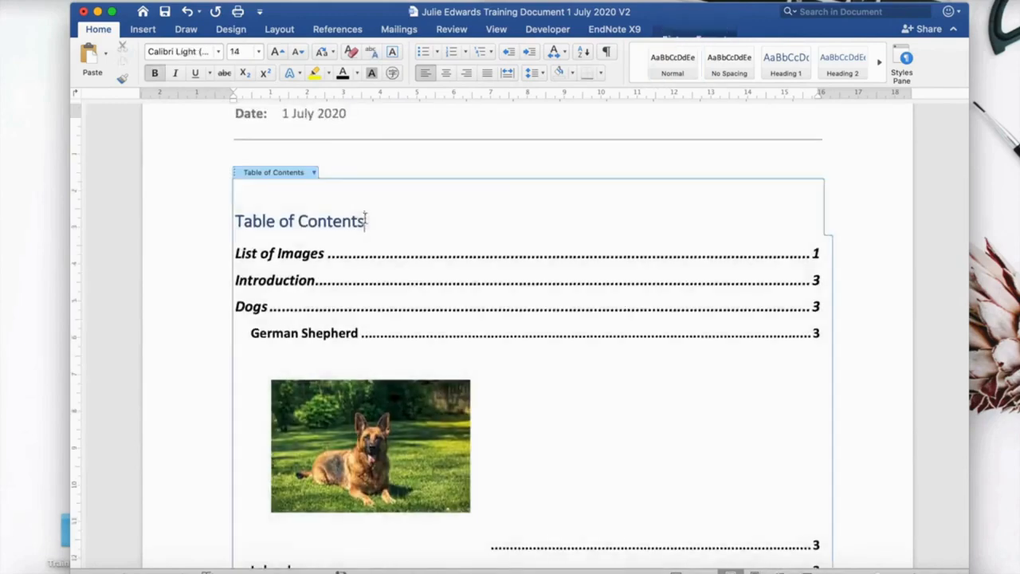
left_click(314, 173)
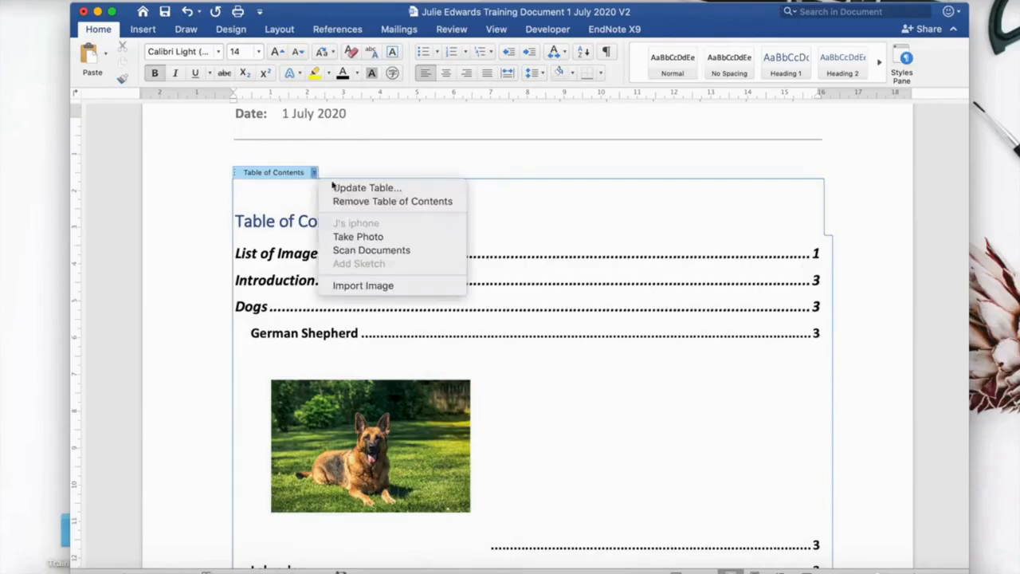
left_click(340, 187)
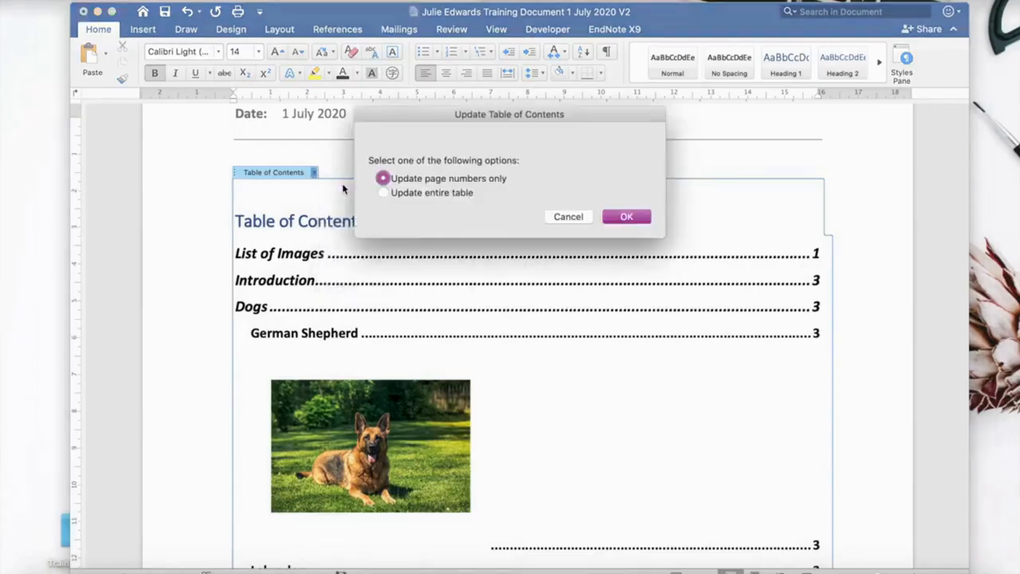
left_click(384, 193)
left_click(620, 220)
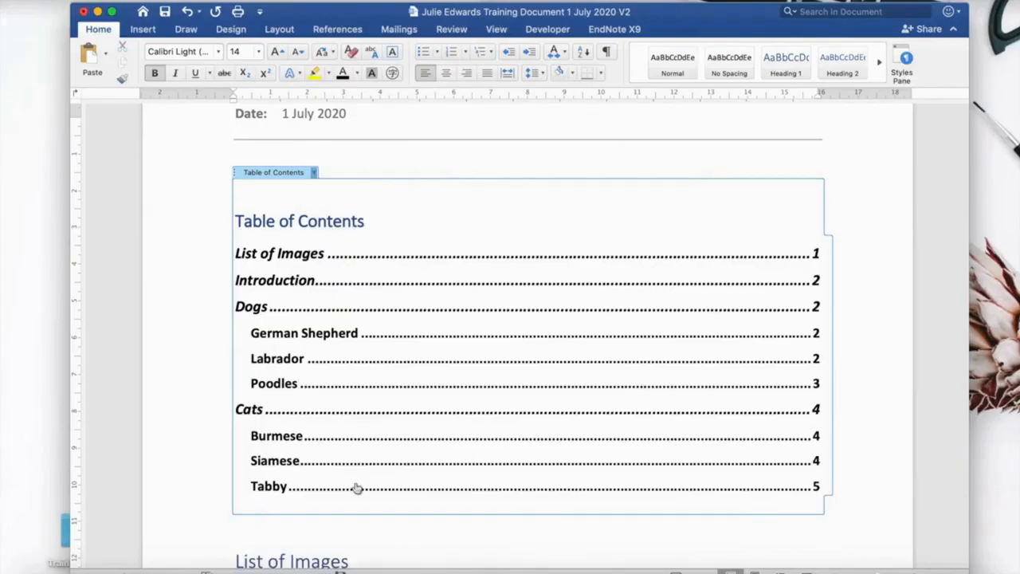
Review the updated table of contents and compare its entries with the List of Images below it.
scroll(370, 282, "down", 2)
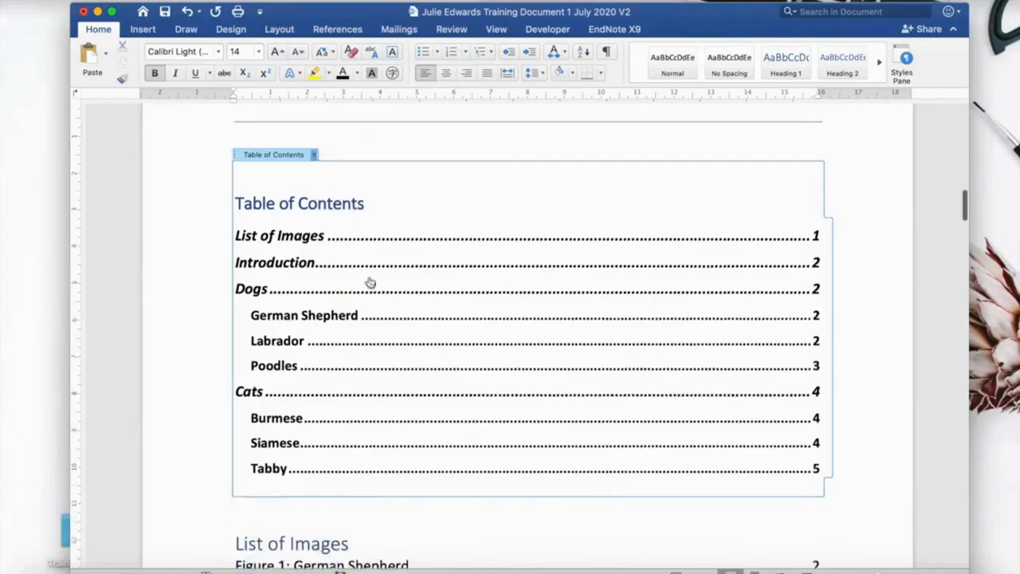
scroll(370, 282, "down", 3)
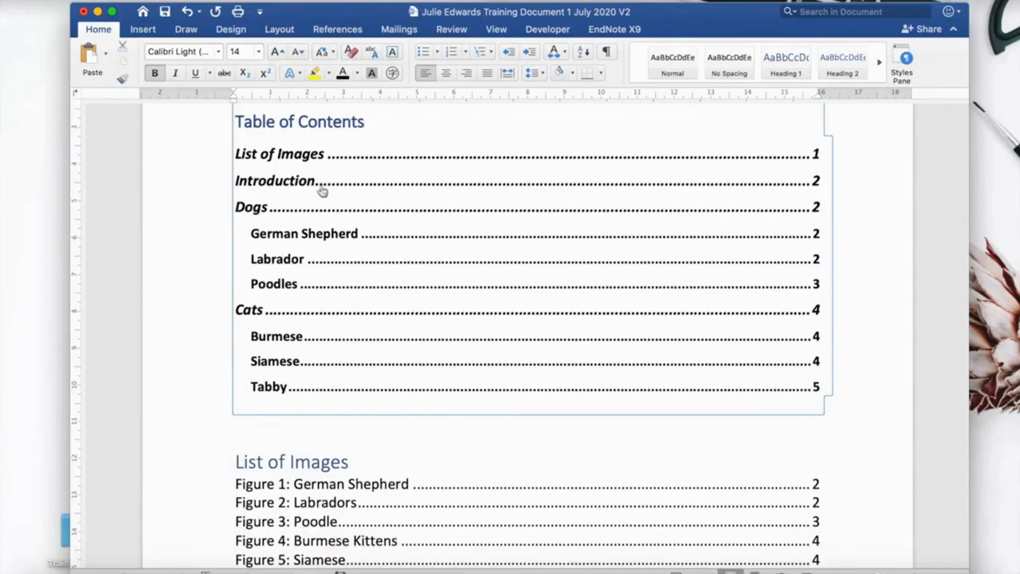
scroll(342, 401, "down", 5)
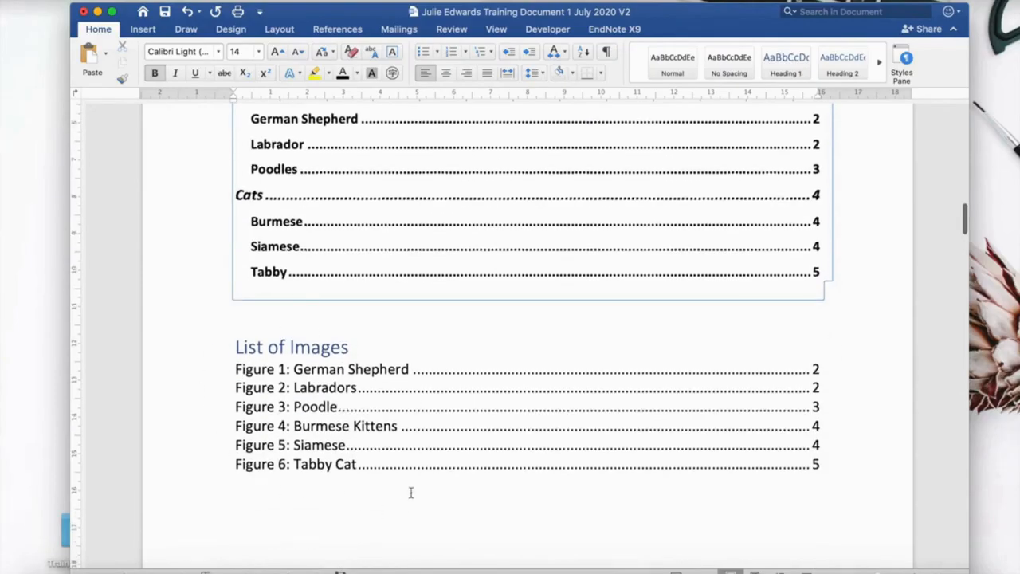
scroll(411, 492, "down", 2)
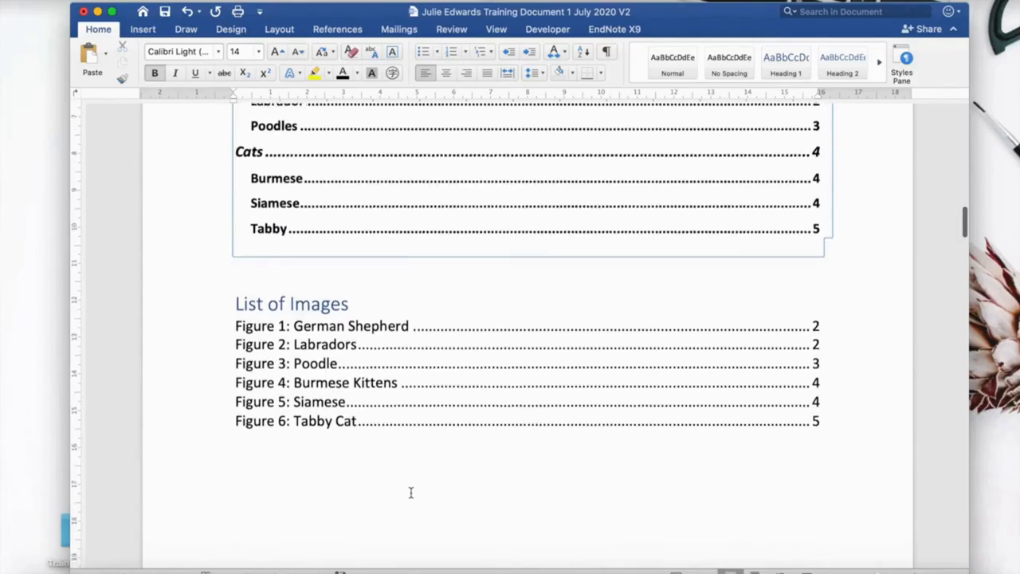
scroll(411, 493, "down", 5)
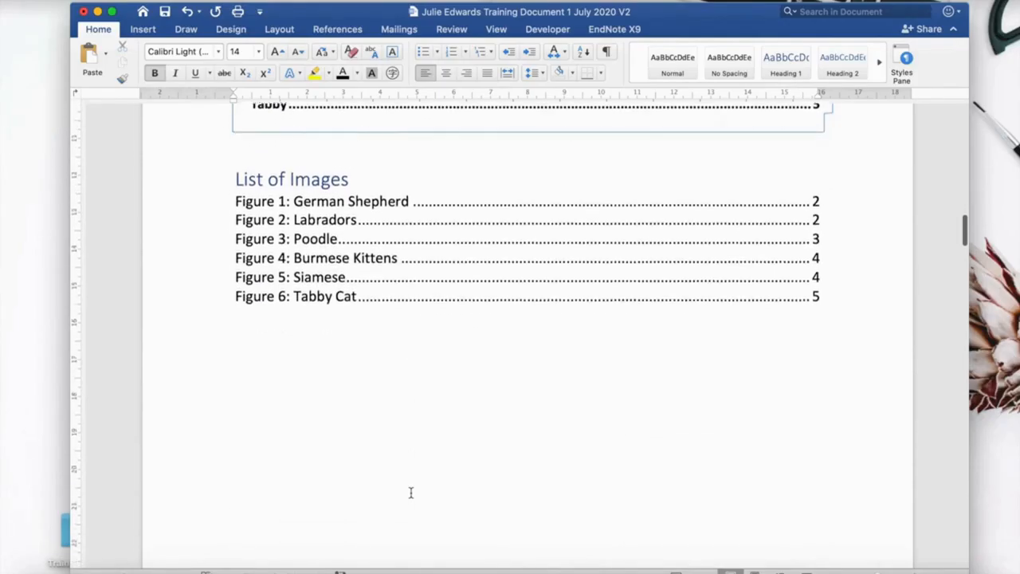
scroll(412, 492, "down", 1)
scroll(412, 493, "up", 1)
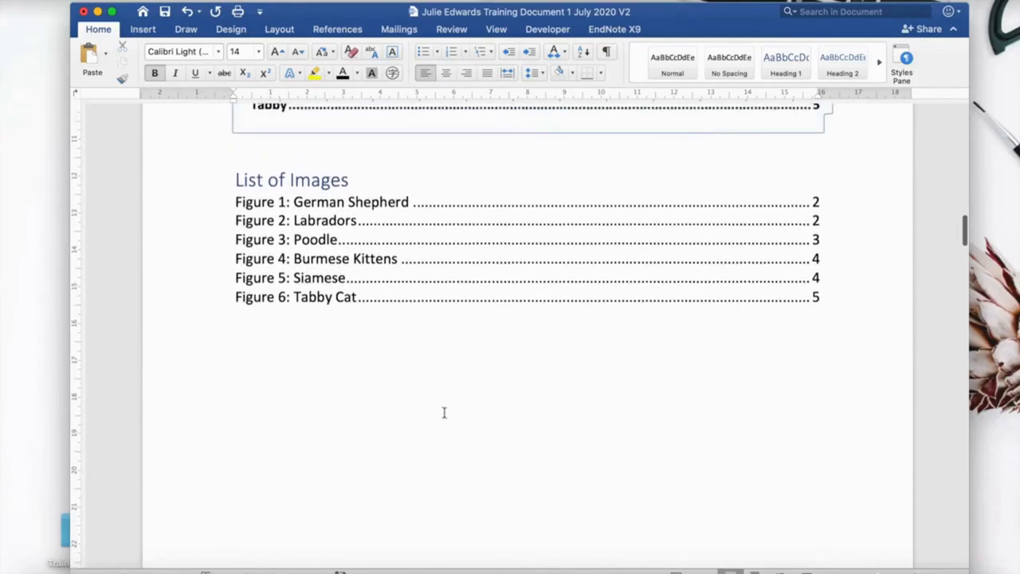
scroll(444, 412, "up", 15)
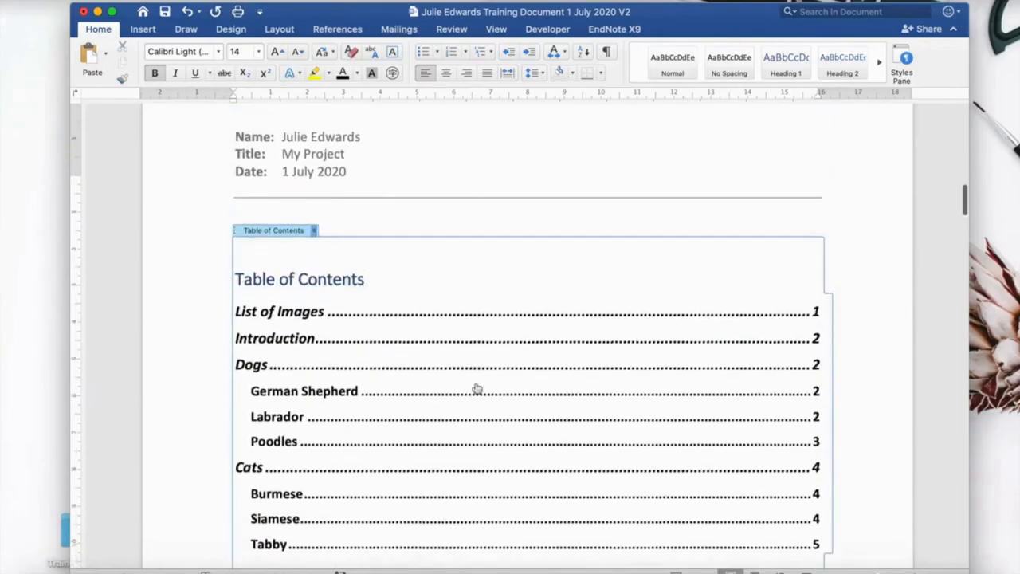
scroll(476, 385, "down", 10)
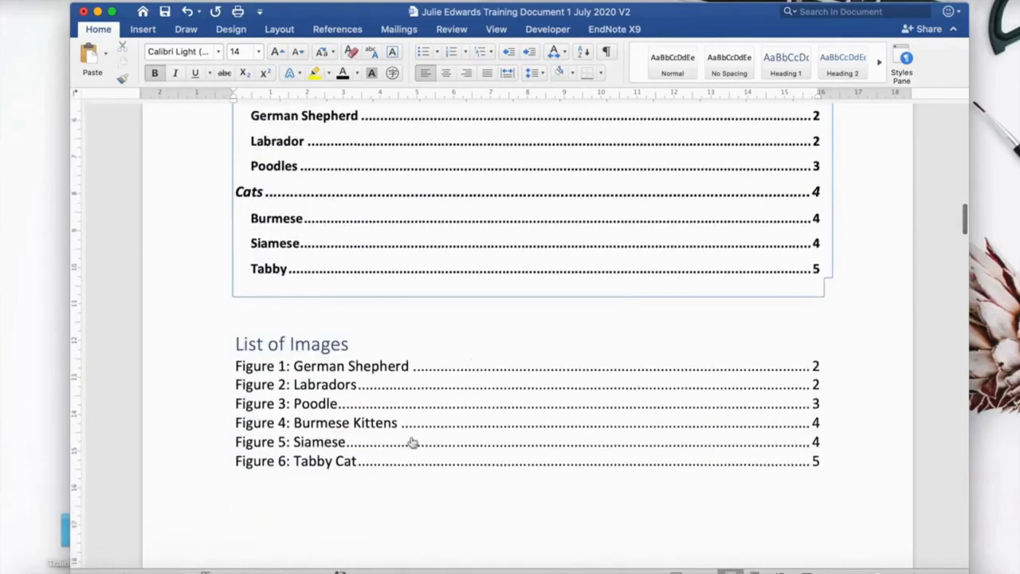
Examine the German Shepherd and Labradors figure captions in the Dogs section and the available caption and table of figures commands.
scroll(426, 472, "down", 20)
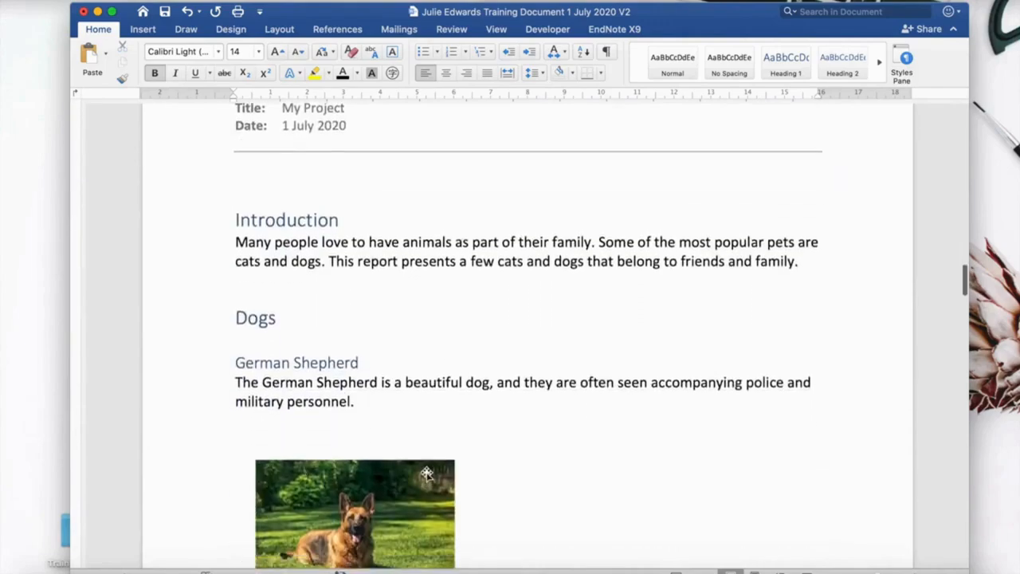
scroll(426, 473, "down", 7)
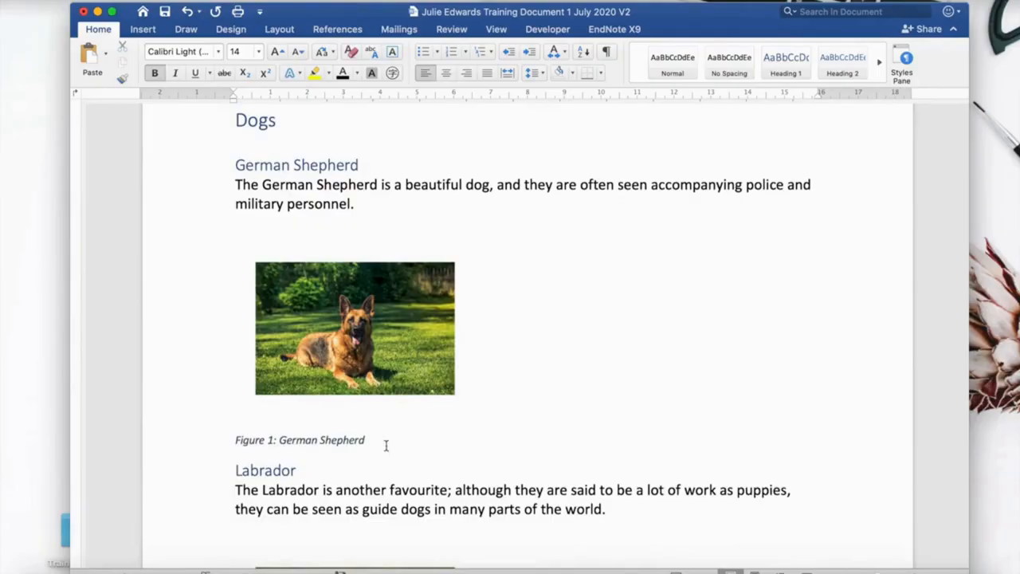
scroll(385, 446, "down", 6)
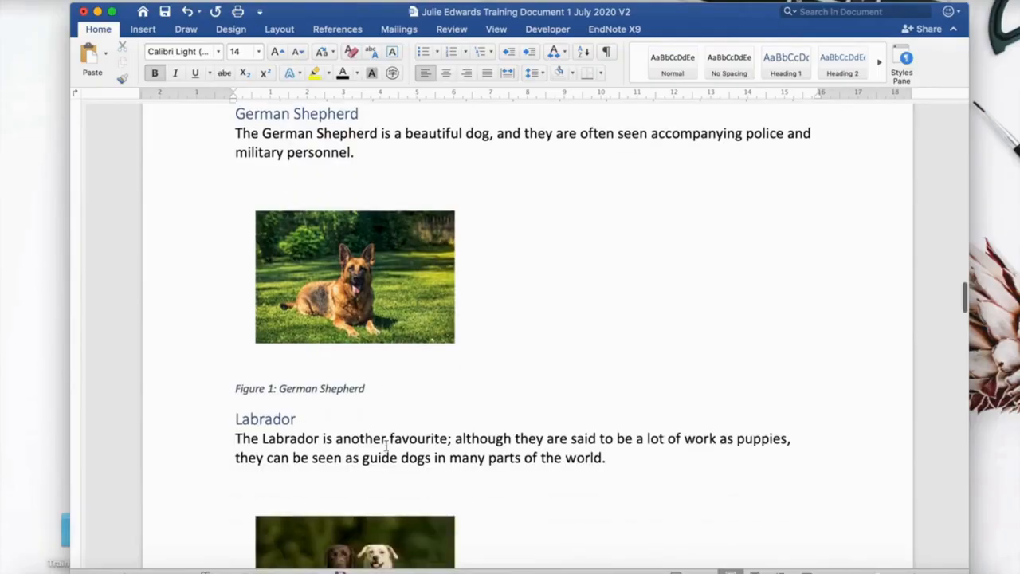
scroll(378, 483, "down", 4)
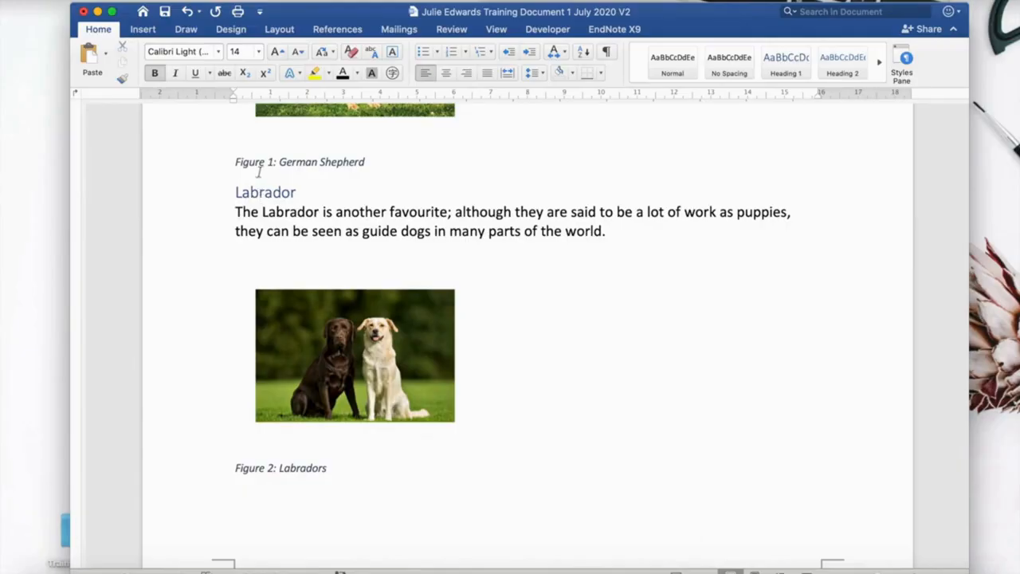
left_click(232, 163)
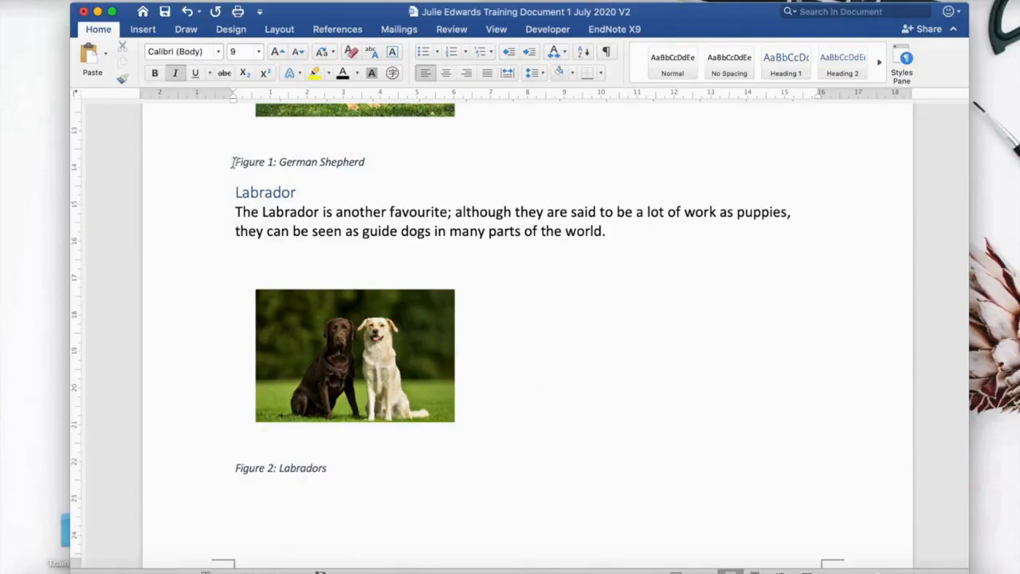
left_click(337, 32)
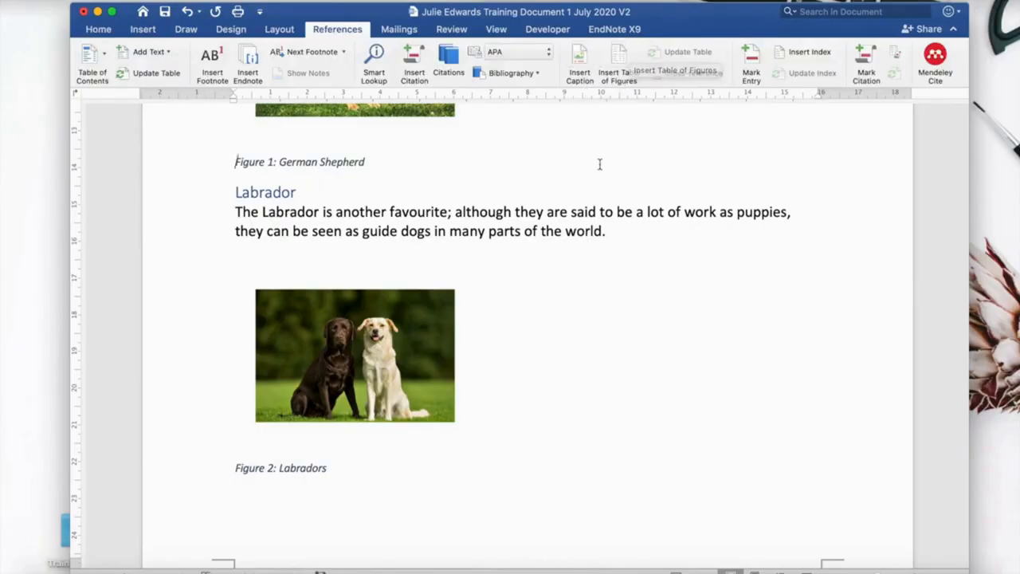
Apply the Normal style to the List of Images heading below the table of contents.
scroll(601, 166, "up", 10)
scroll(601, 169, "up", 10)
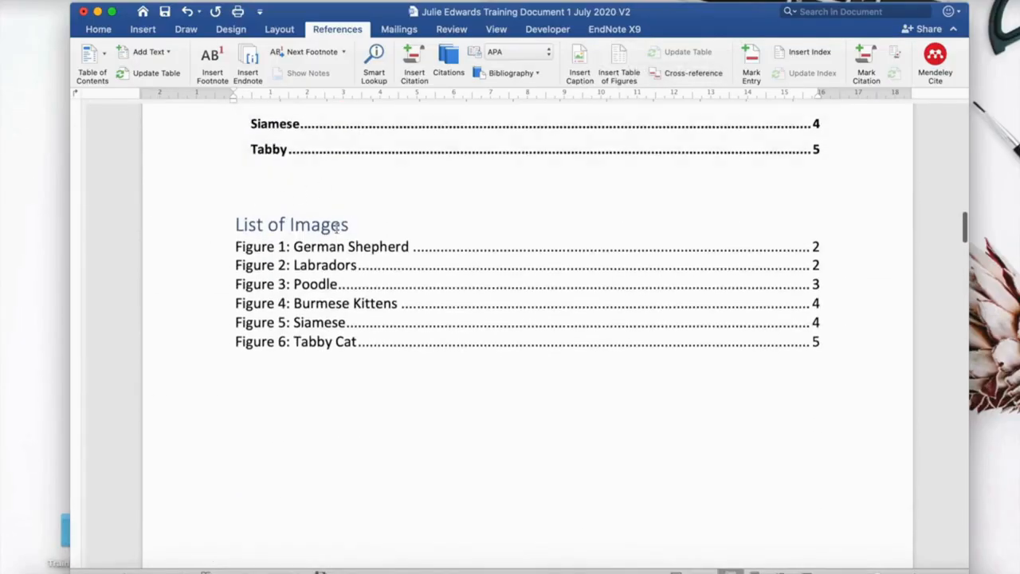
scroll(303, 234, "up", 8)
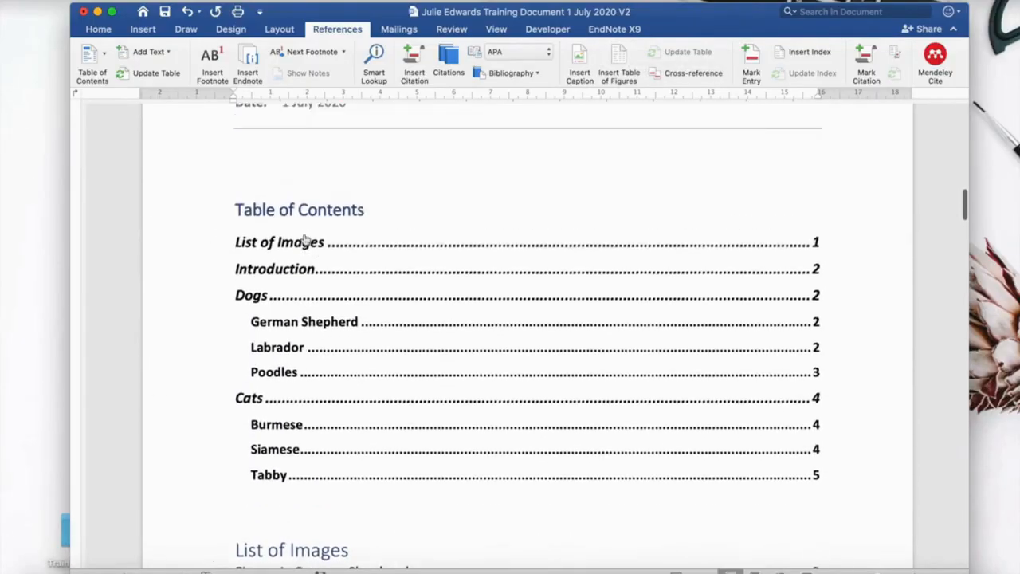
scroll(376, 437, "down", 5)
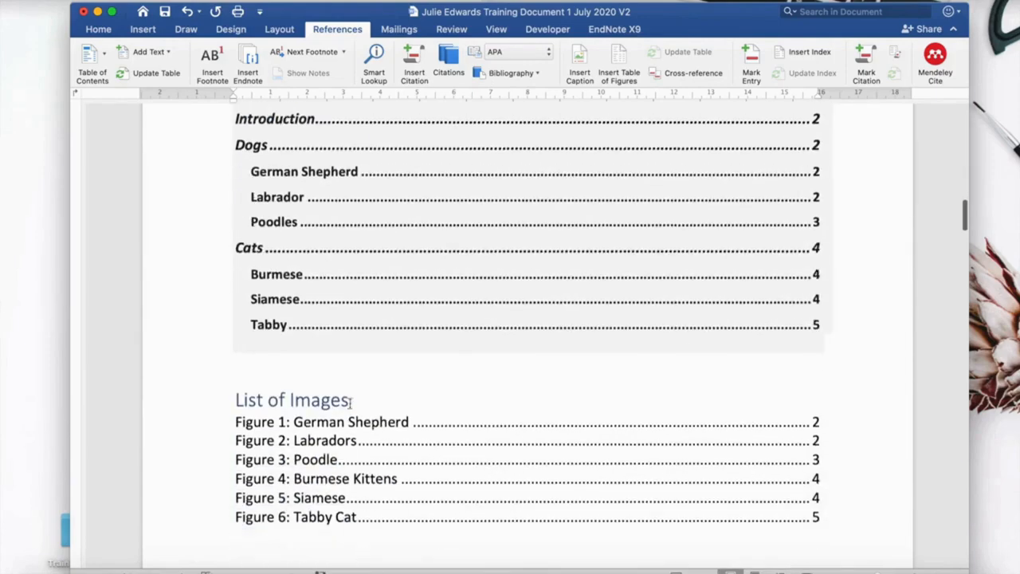
left_click(98, 29)
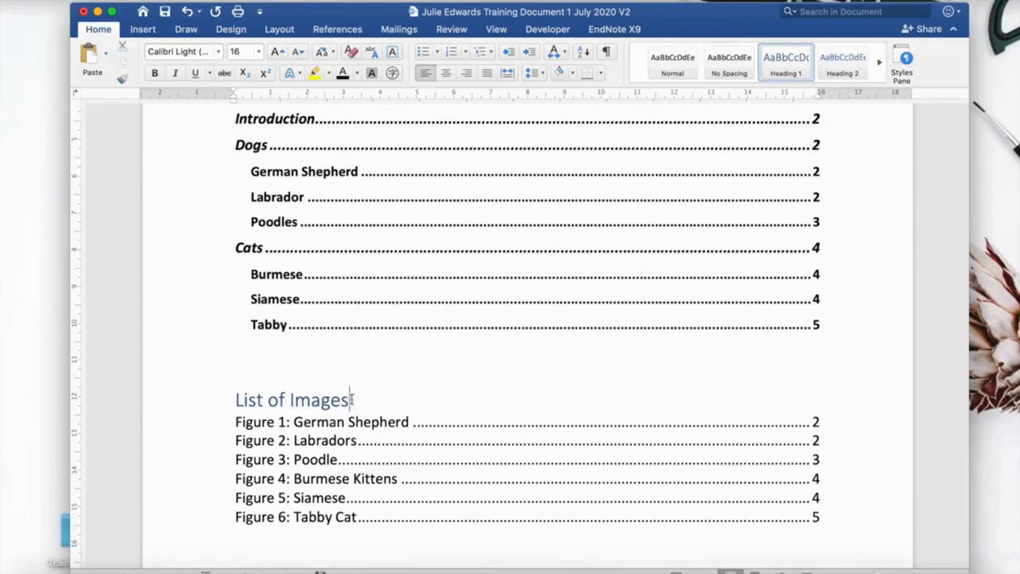
left_click(678, 63)
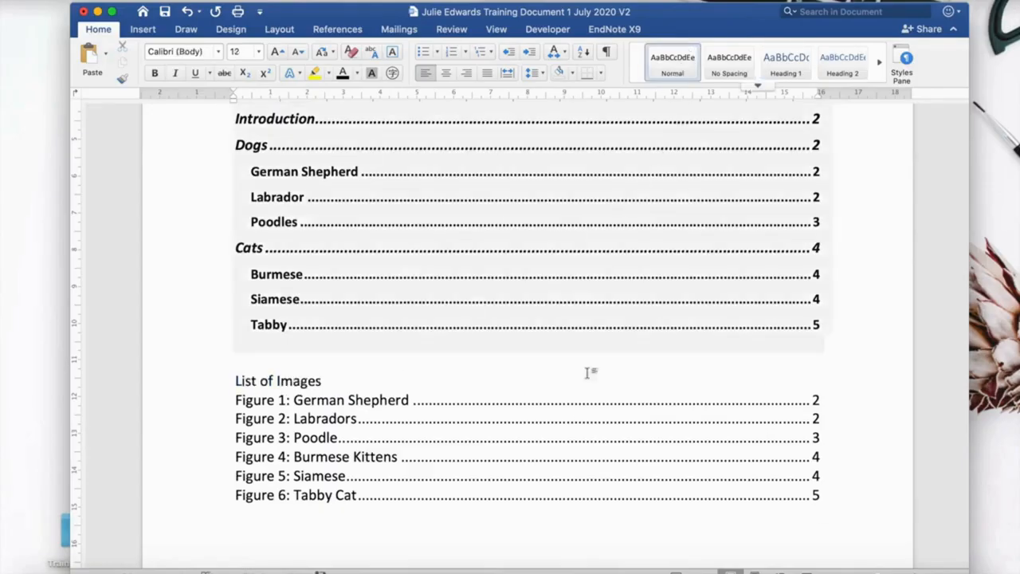
Update the entire table of contents to reflect the Normal style on the List of Images heading.
scroll(577, 422, "up", 10)
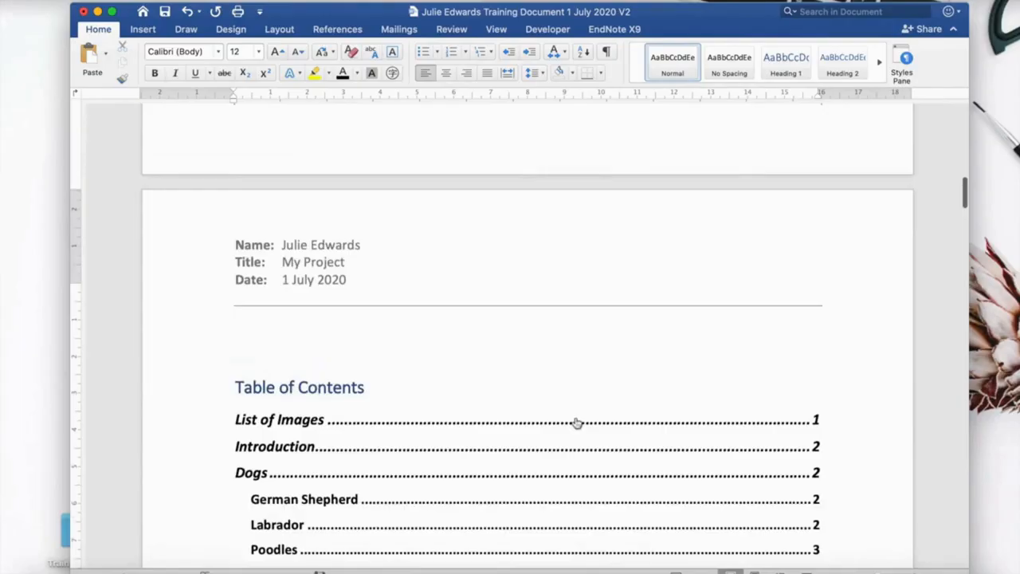
left_click(359, 388)
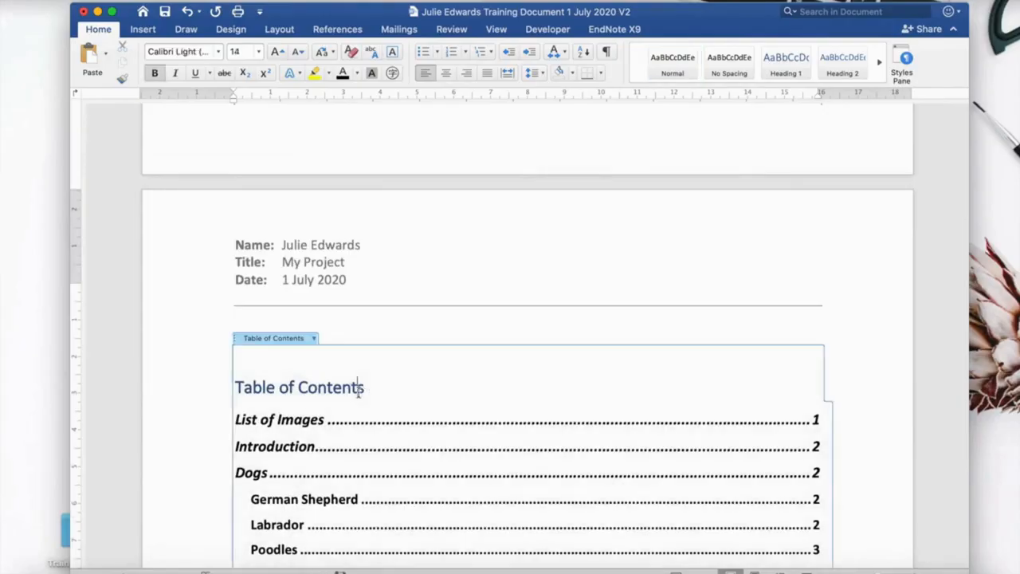
left_click(314, 339)
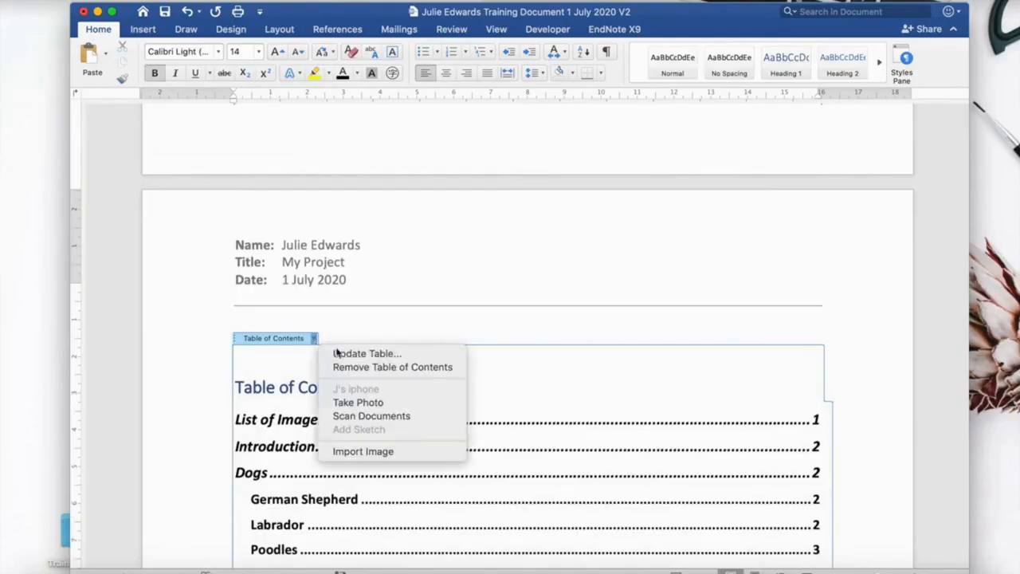
left_click(356, 355)
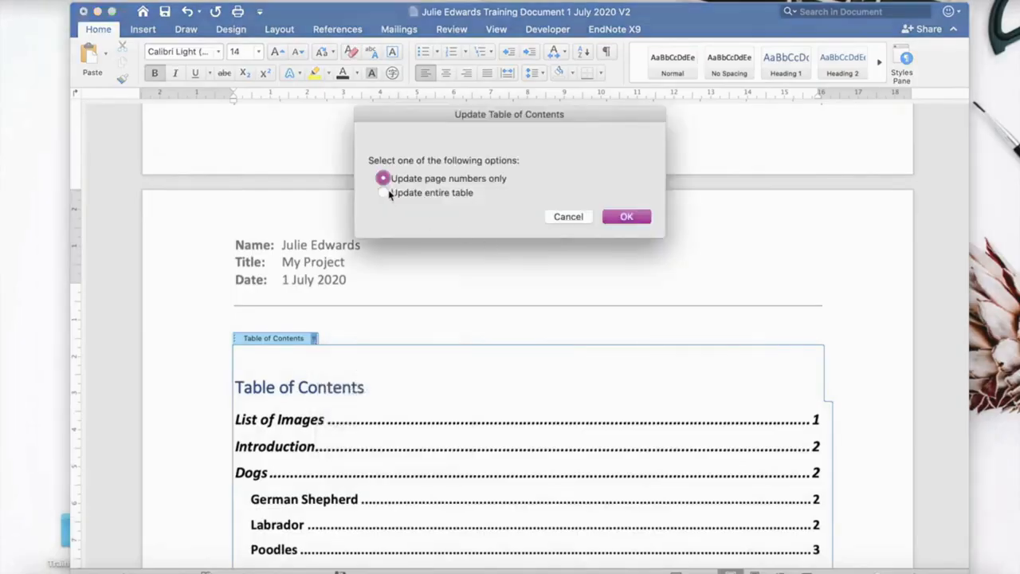
left_click(385, 193)
left_click(627, 217)
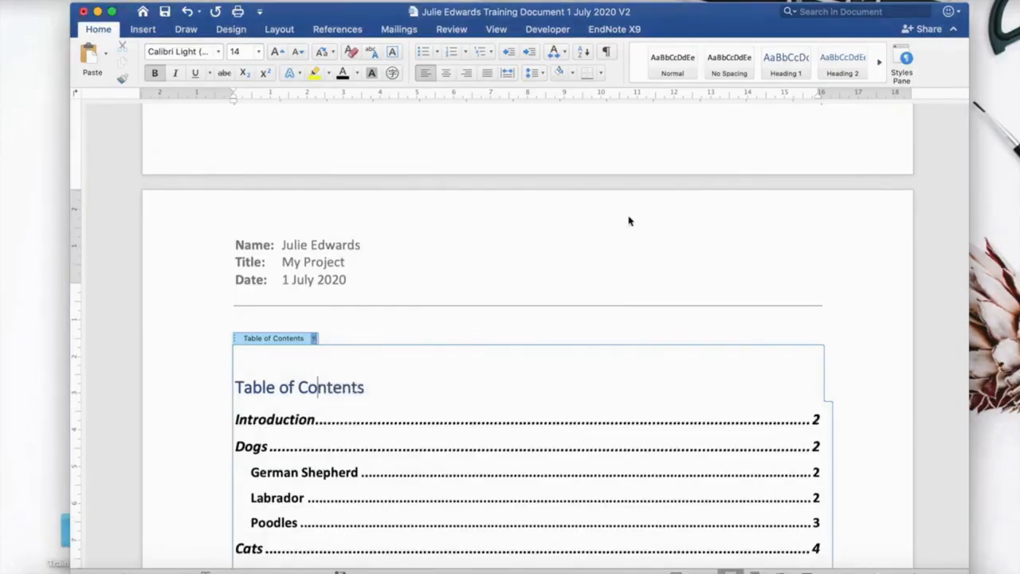
Apply the Heading 1 style to the List of Images heading below the table of contents.
scroll(611, 374, "down", 4)
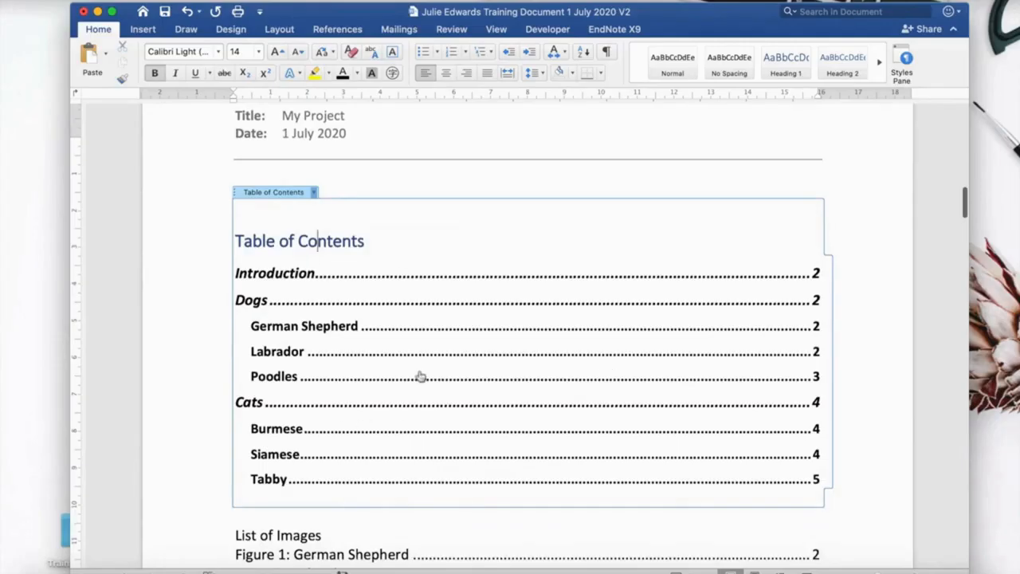
scroll(418, 374, "down", 4)
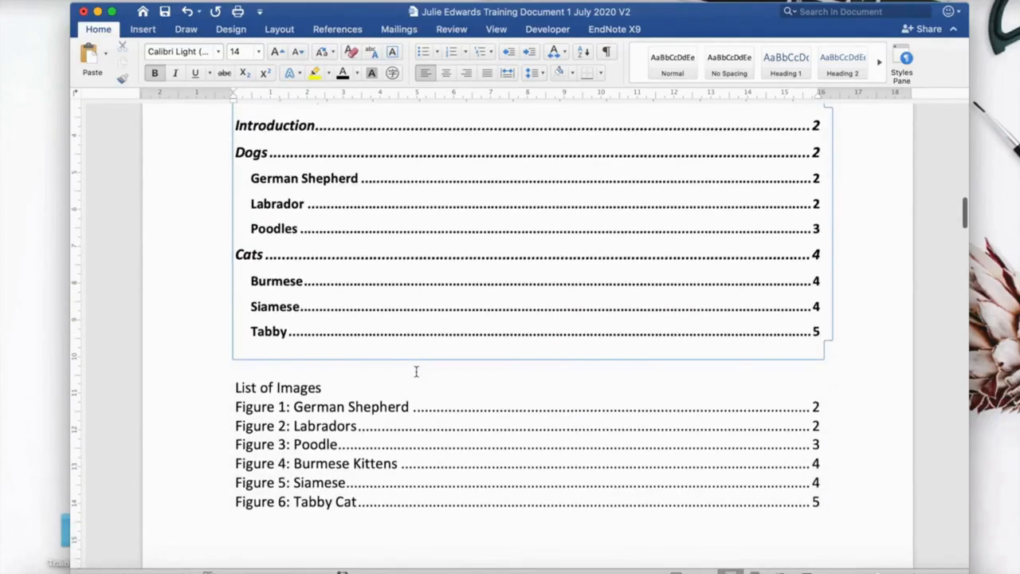
left_click(325, 386)
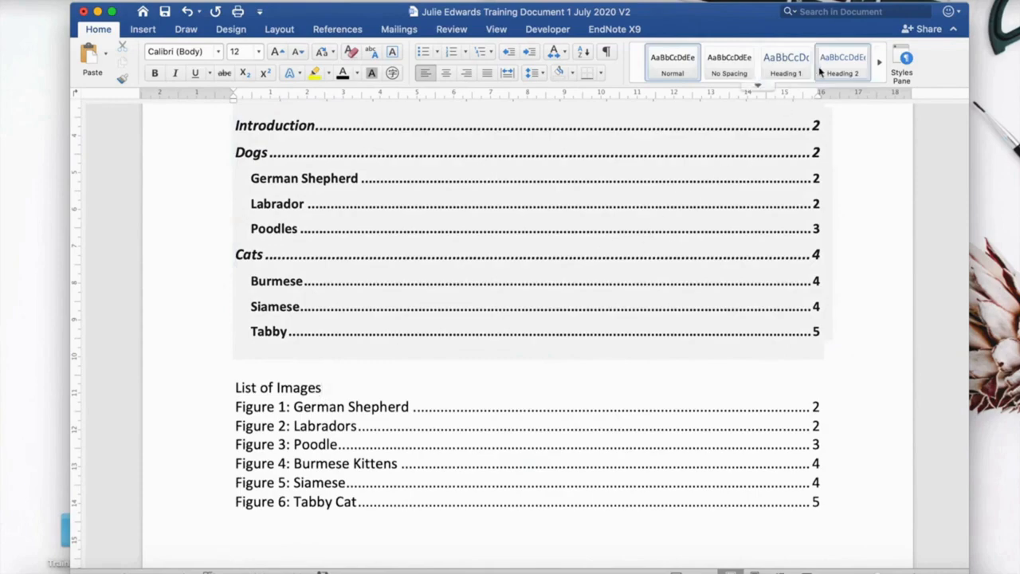
left_click(789, 70)
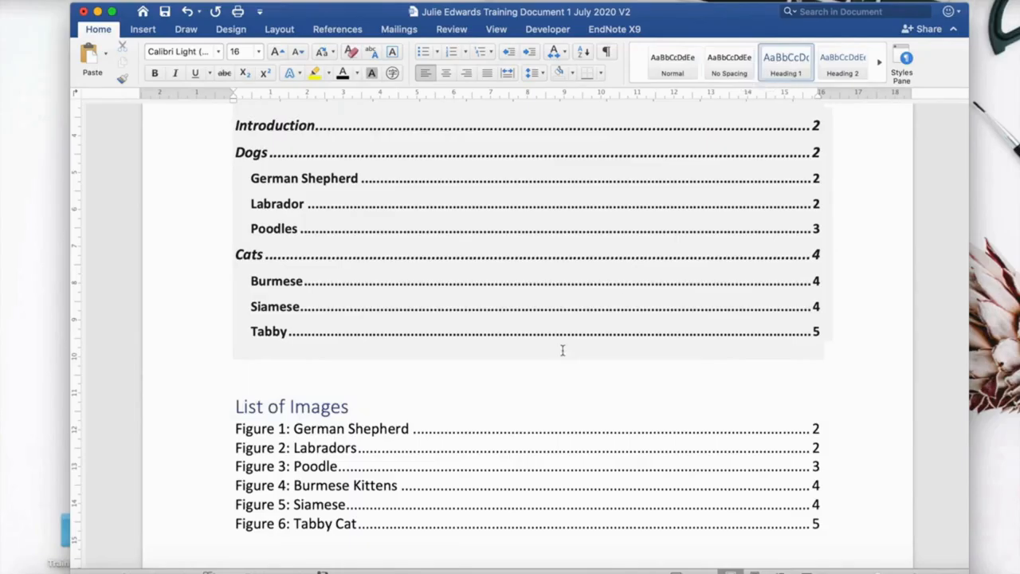
Update the entire table of contents so that it includes the List of Images heading.
scroll(562, 350, "up", 3)
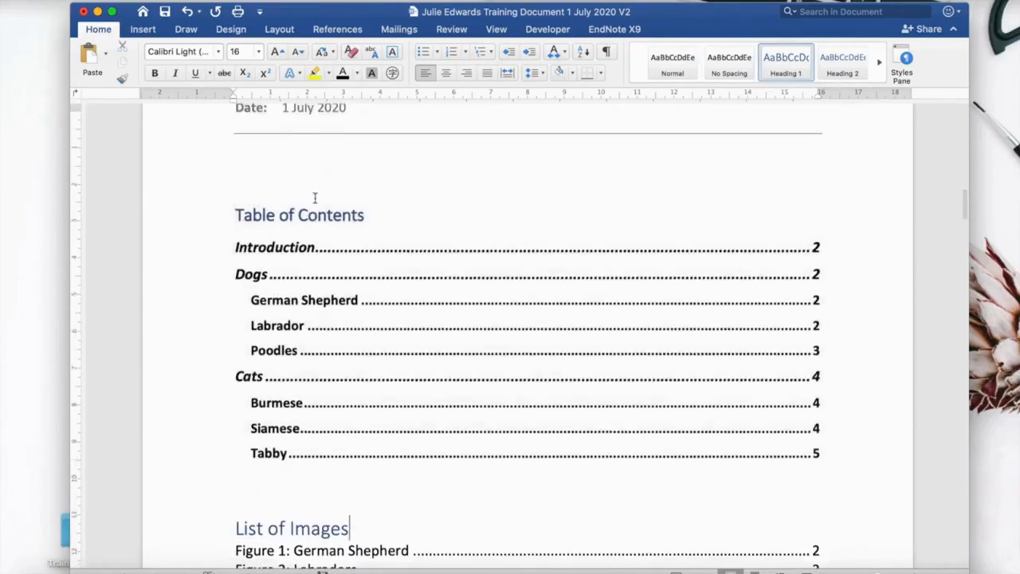
left_click(316, 212)
left_click(315, 166)
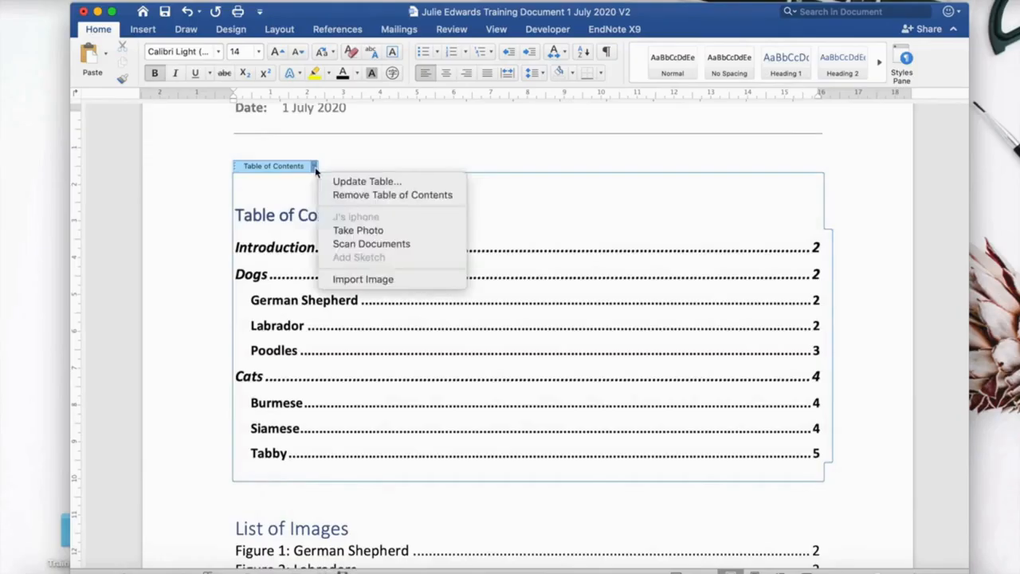
left_click(344, 183)
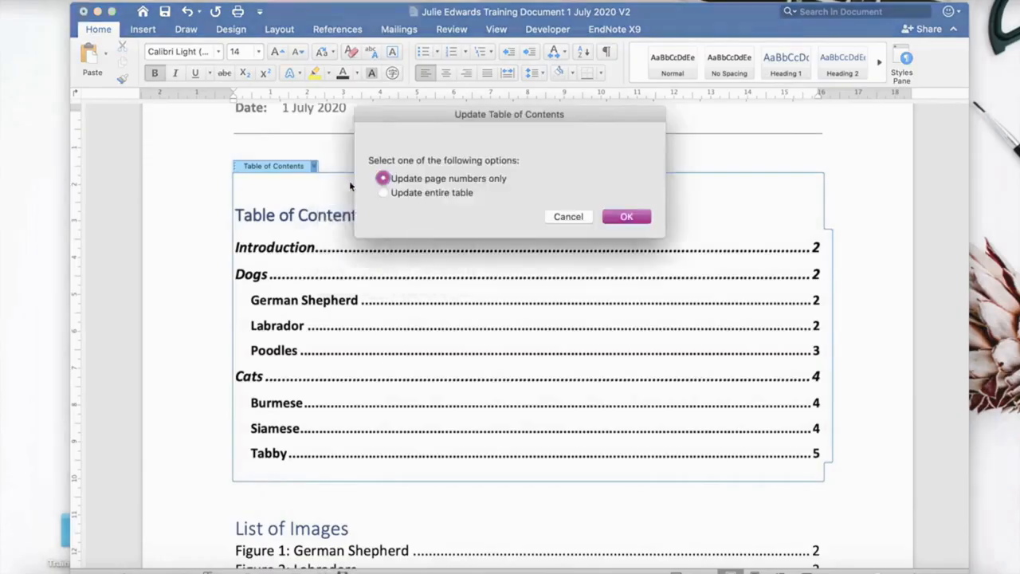
left_click(384, 194)
left_click(620, 216)
Review the title page, the updated table of contents and the List of Images.
scroll(618, 215, "down", 5)
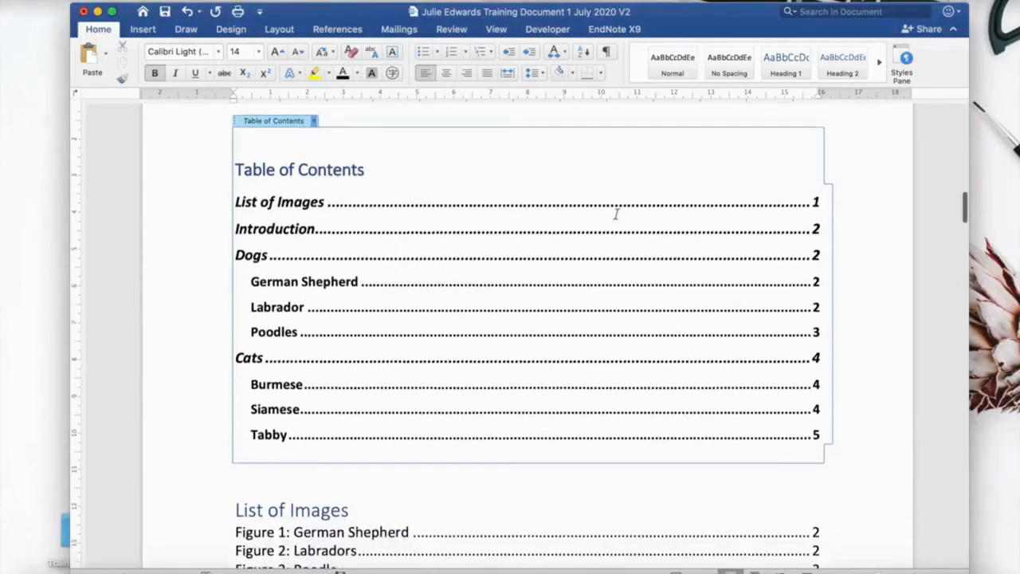
scroll(620, 217, "down", 9)
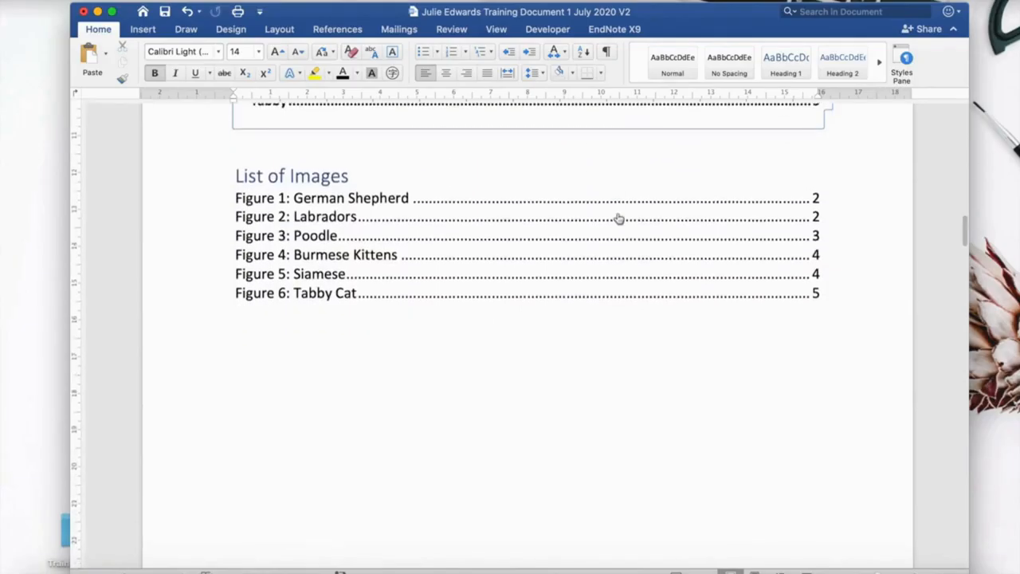
scroll(620, 218, "up", 7)
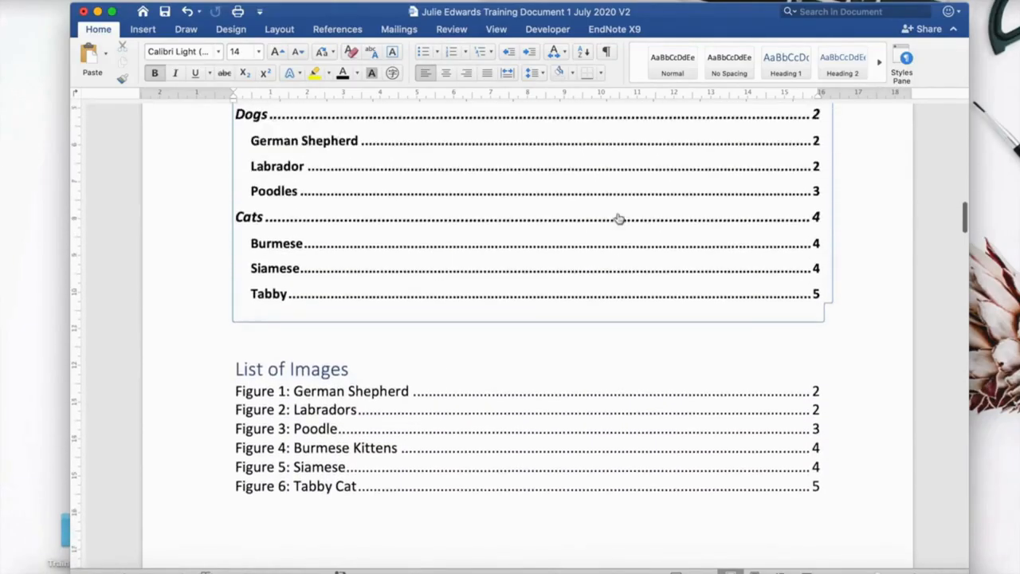
scroll(619, 217, "up", 20)
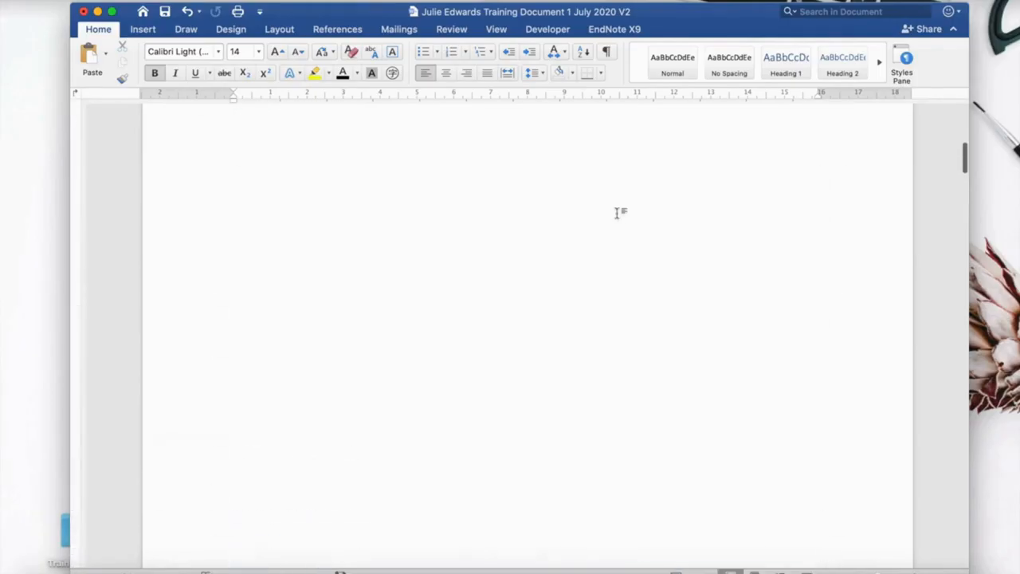
scroll(616, 213, "up", 10)
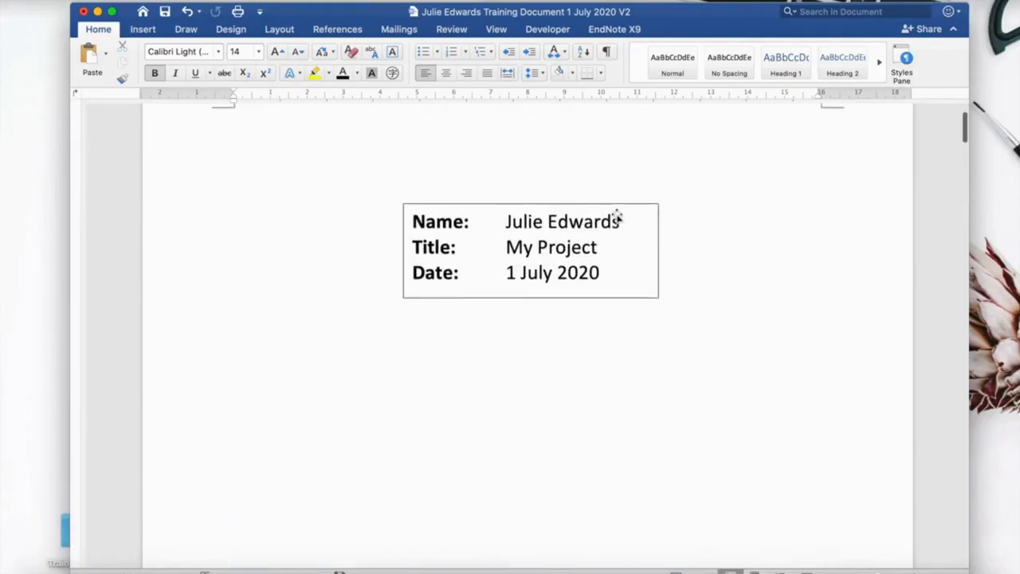
scroll(616, 213, "down", 10)
scroll(616, 213, "down", 10)
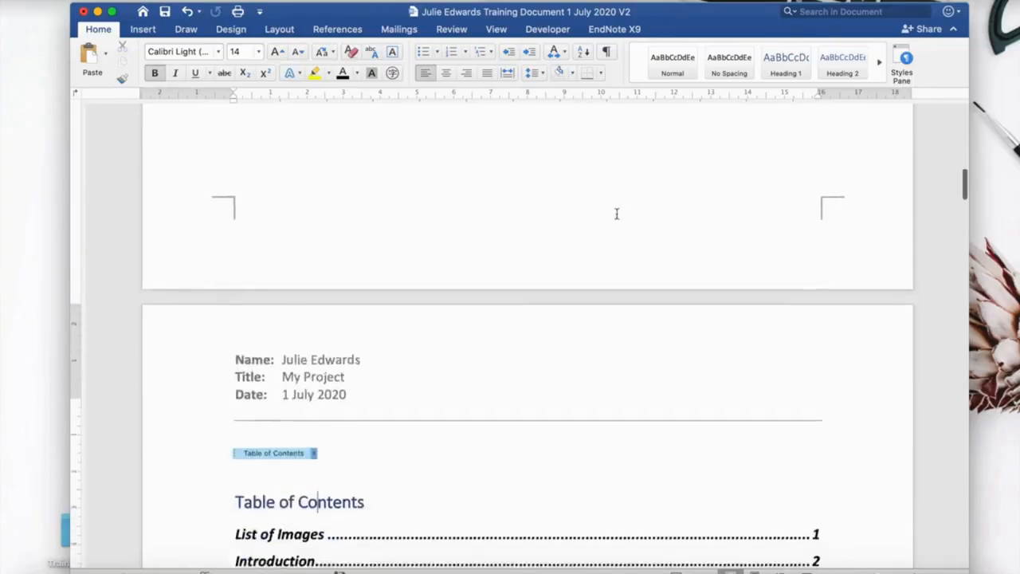
scroll(397, 267, "down", 10)
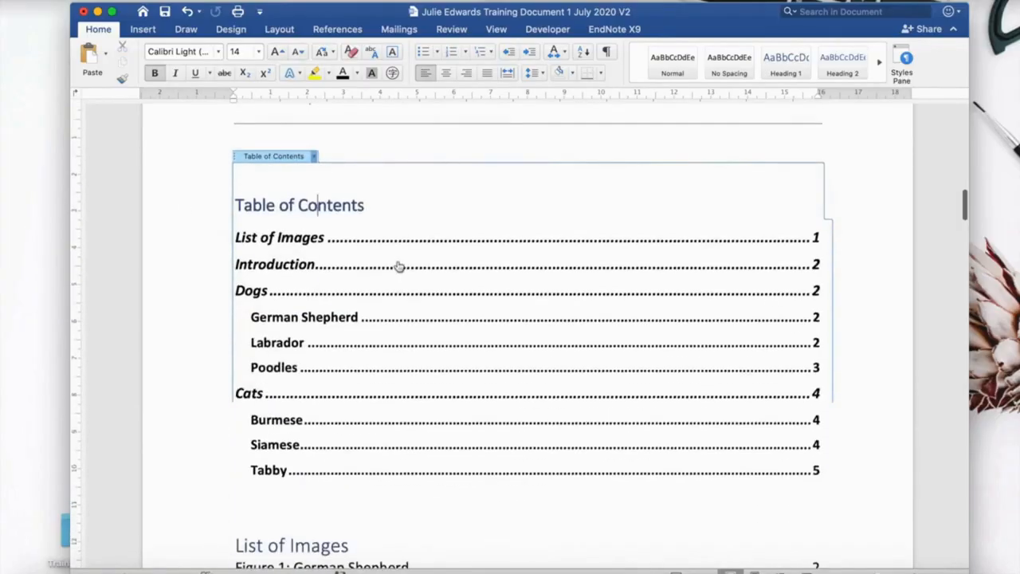
scroll(397, 263, "up", 4)
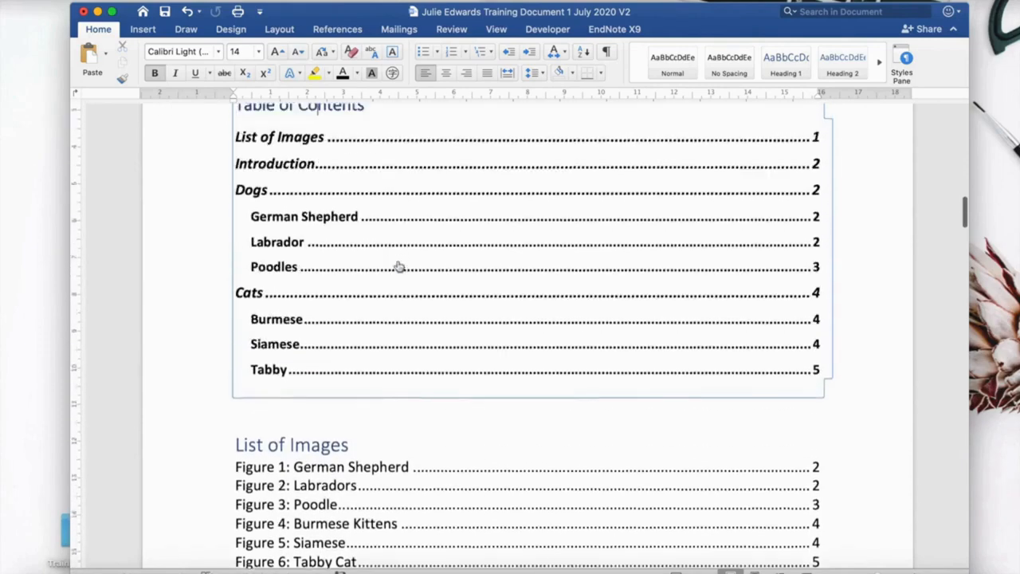
scroll(397, 263, "down", 5)
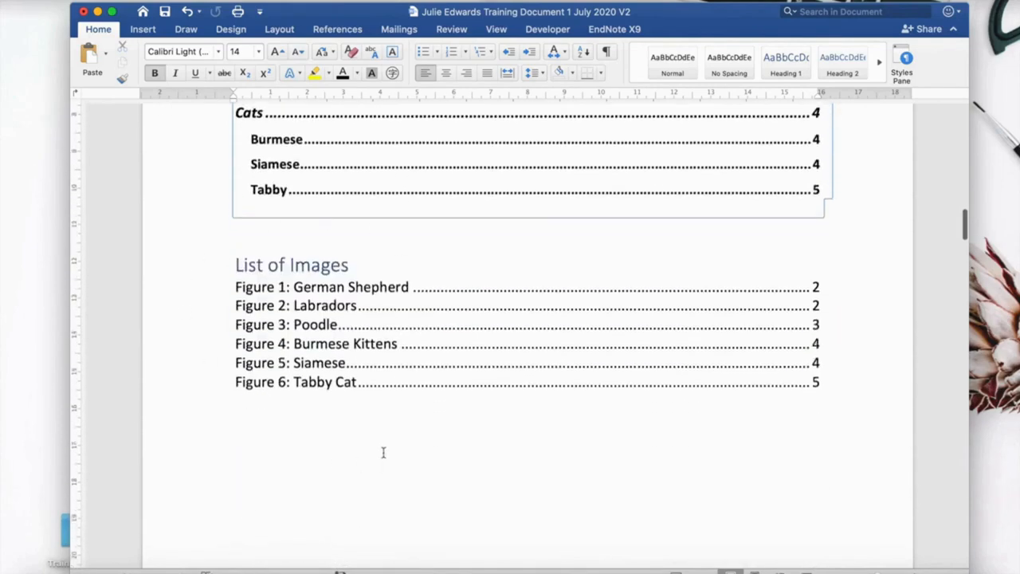
Check the headings, pictures and figure captions throughout the Dogs and Cats sections, through to the Tabby Cat picture.
scroll(385, 452, "down", 20)
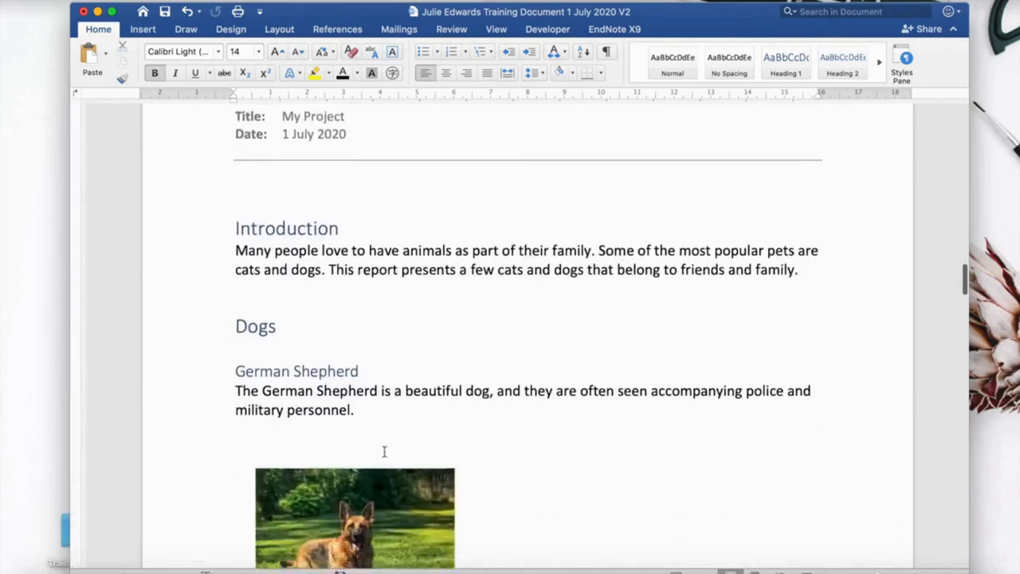
scroll(385, 452, "down", 15)
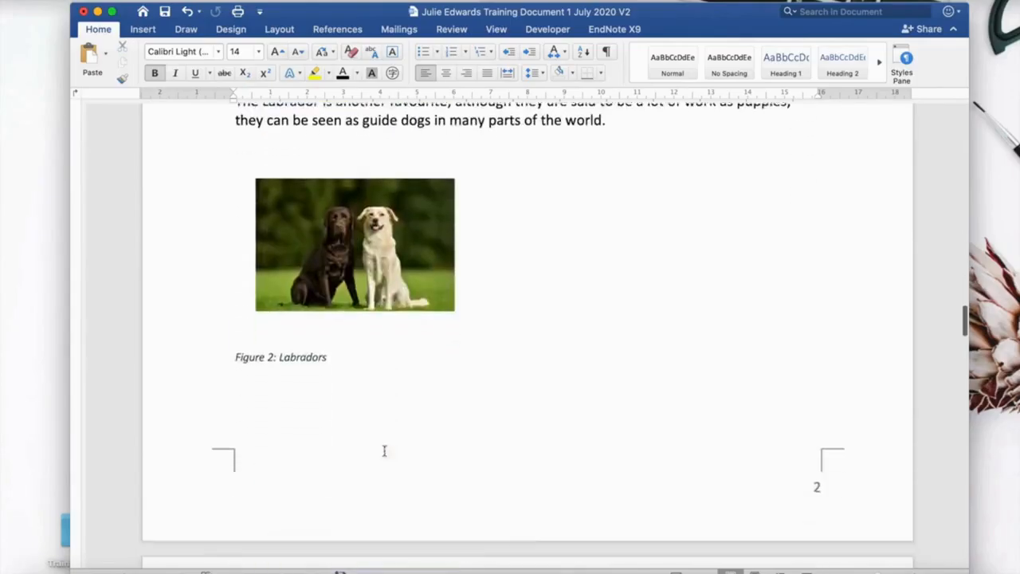
scroll(385, 455, "down", 11)
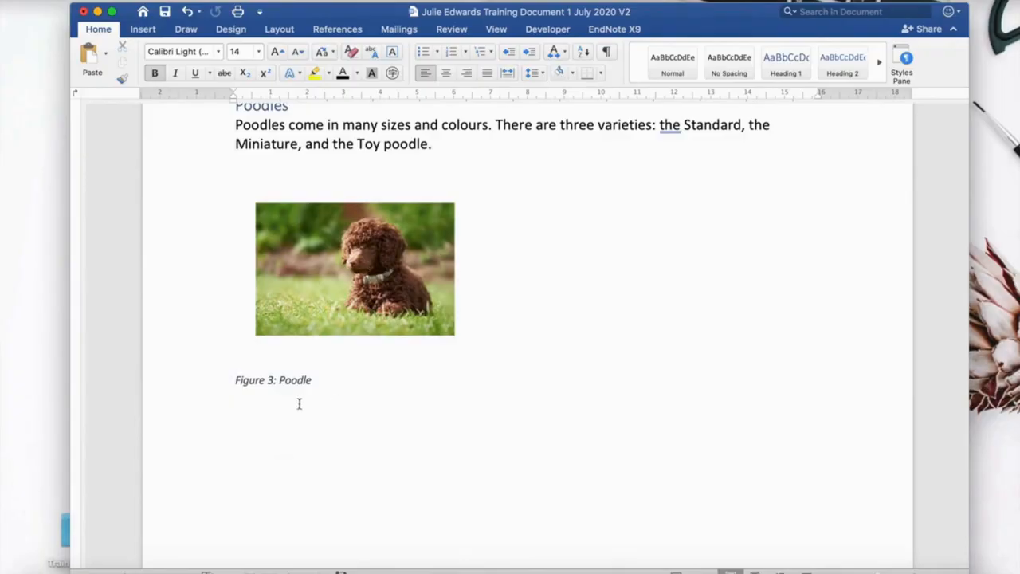
scroll(299, 405, "down", 20)
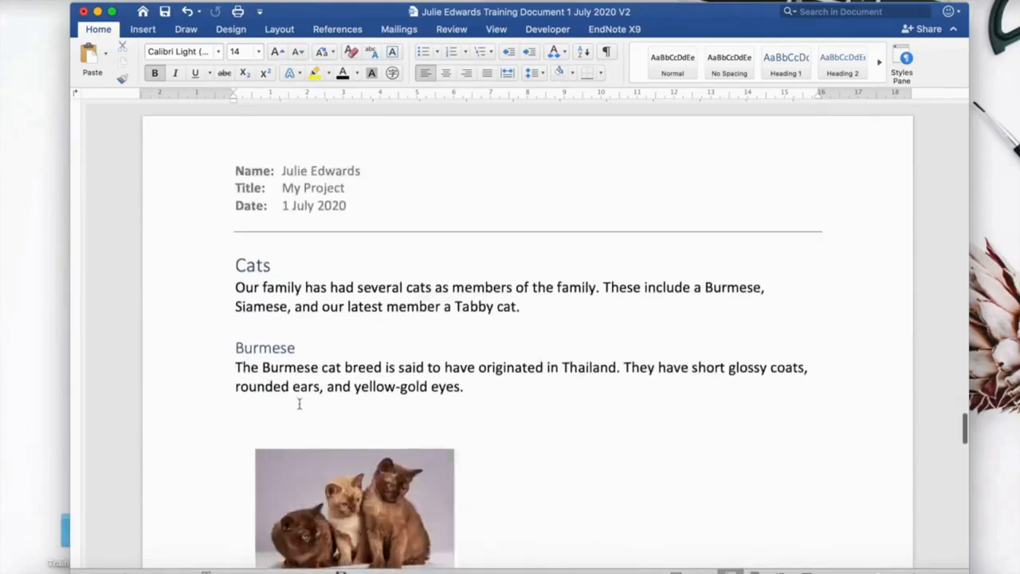
scroll(338, 422, "down", 6)
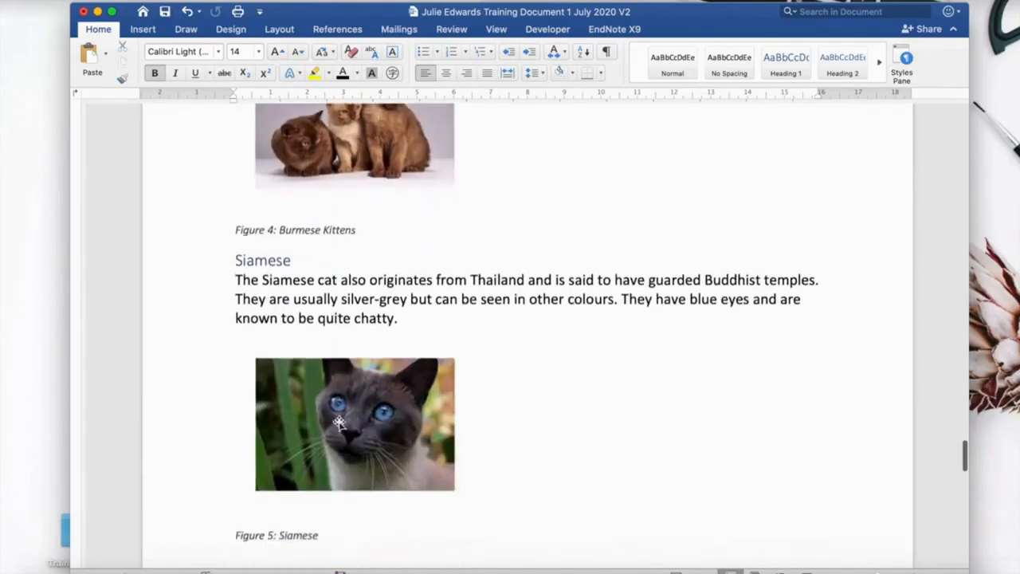
scroll(307, 497, "down", 15)
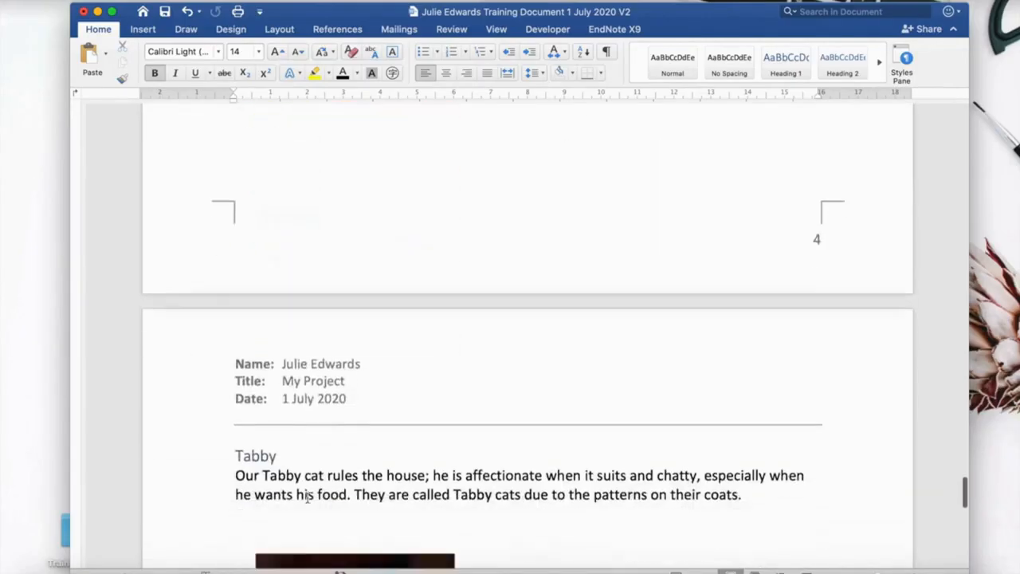
scroll(307, 498, "down", 1)
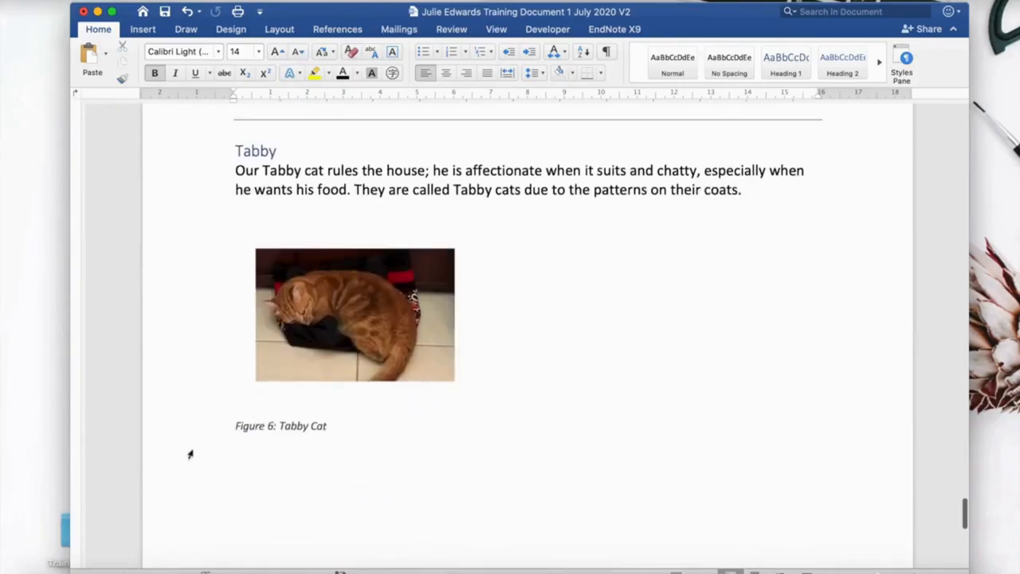
scroll(348, 430, "down", 2)
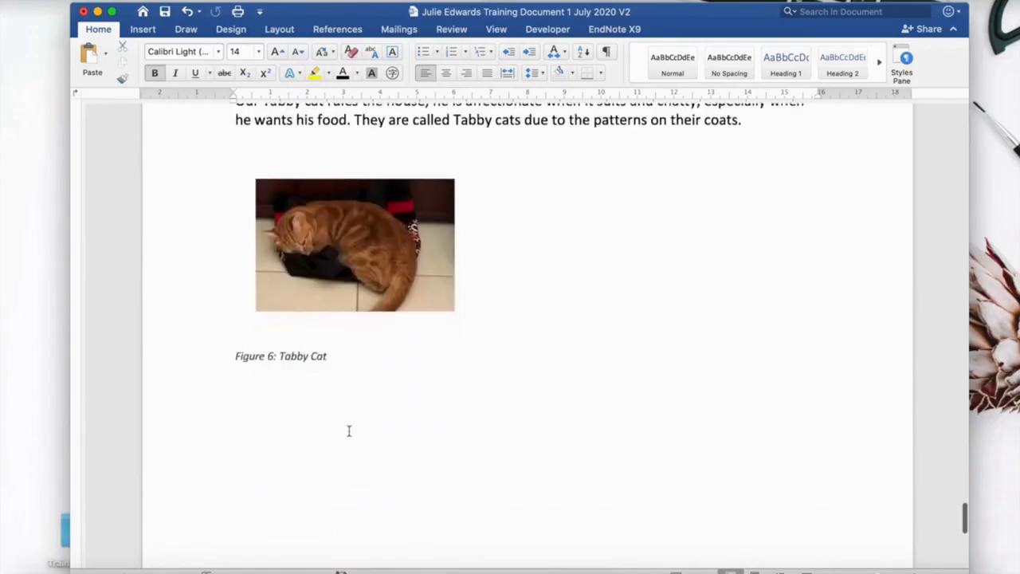